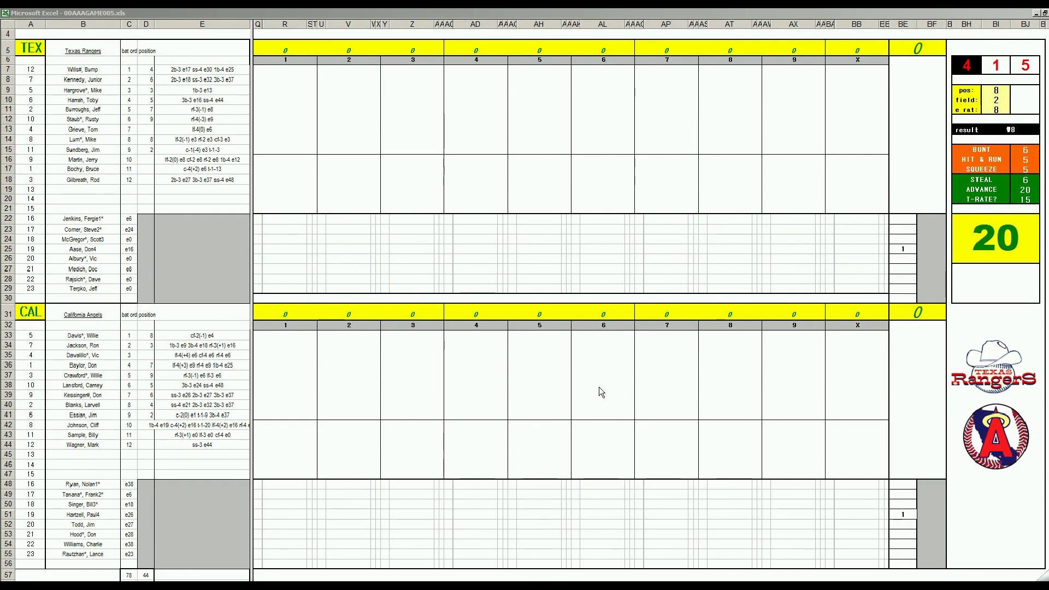
Re-roll the scorecard dice with F9 for a fresh 3-4-3 roll giving fly8.
left_click(672, 433)
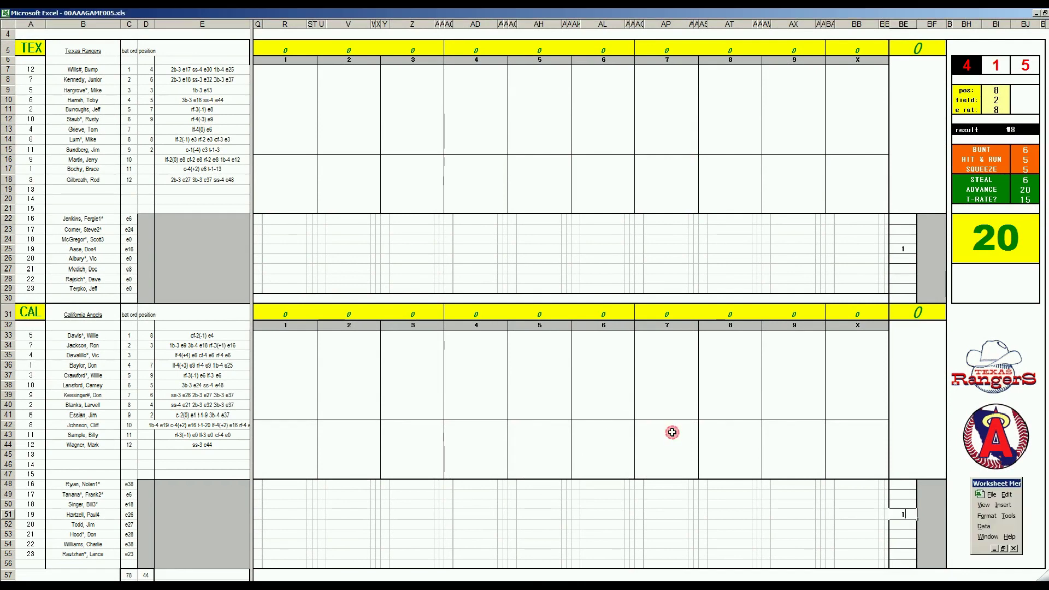
scroll(675, 433, "up", 1)
scroll(678, 434, "down", 1)
left_click(660, 343)
key("F9")
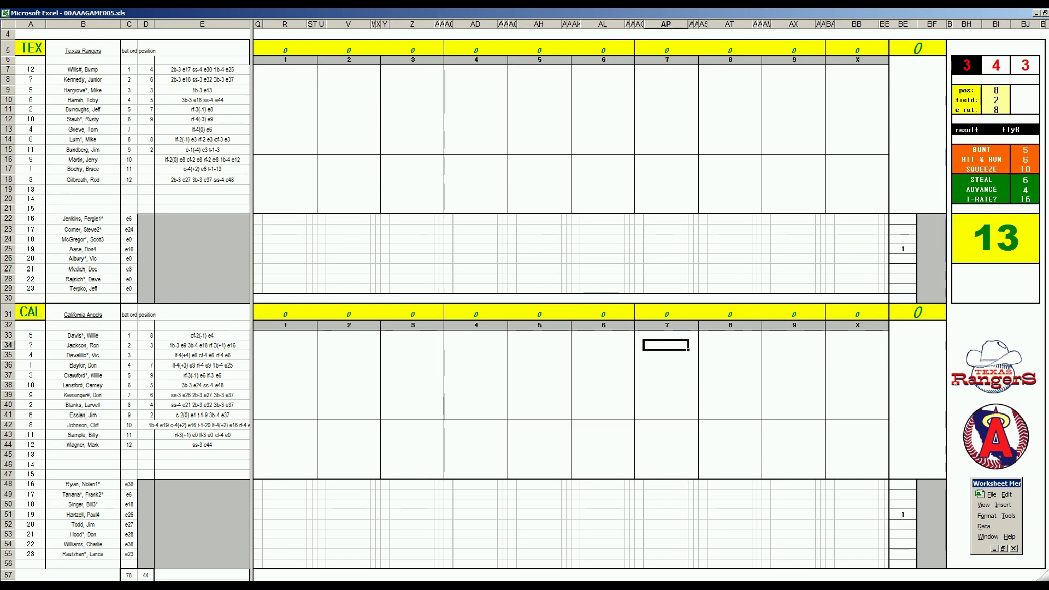
Review the 1980 AL West standings (Rangers 13-11, Angels 11-11), then return to 00AAAGAME005.xls.
key("ctrl+F6")
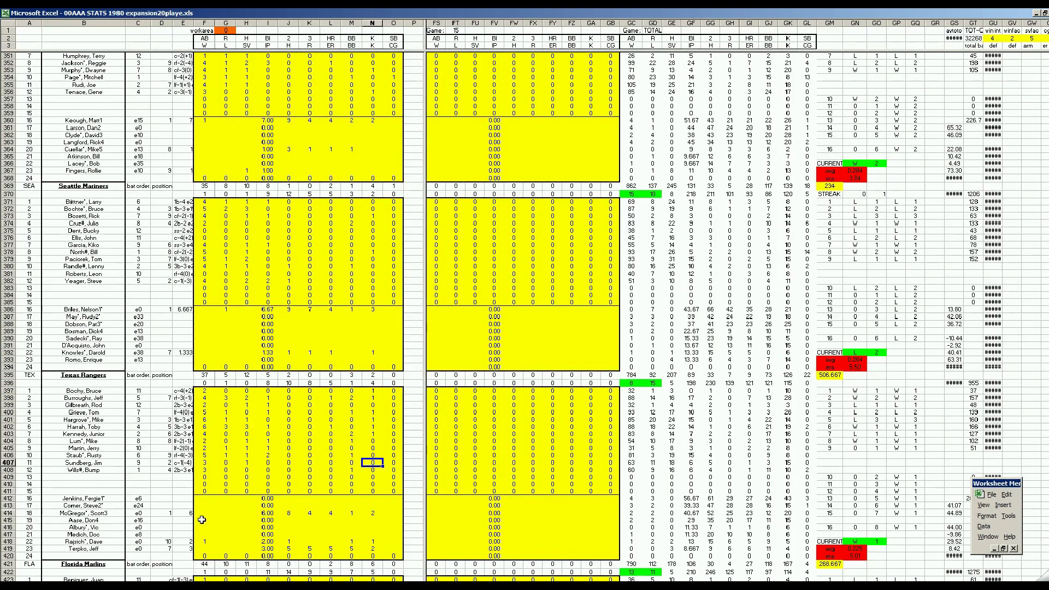
key("ctrl+Page_Down")
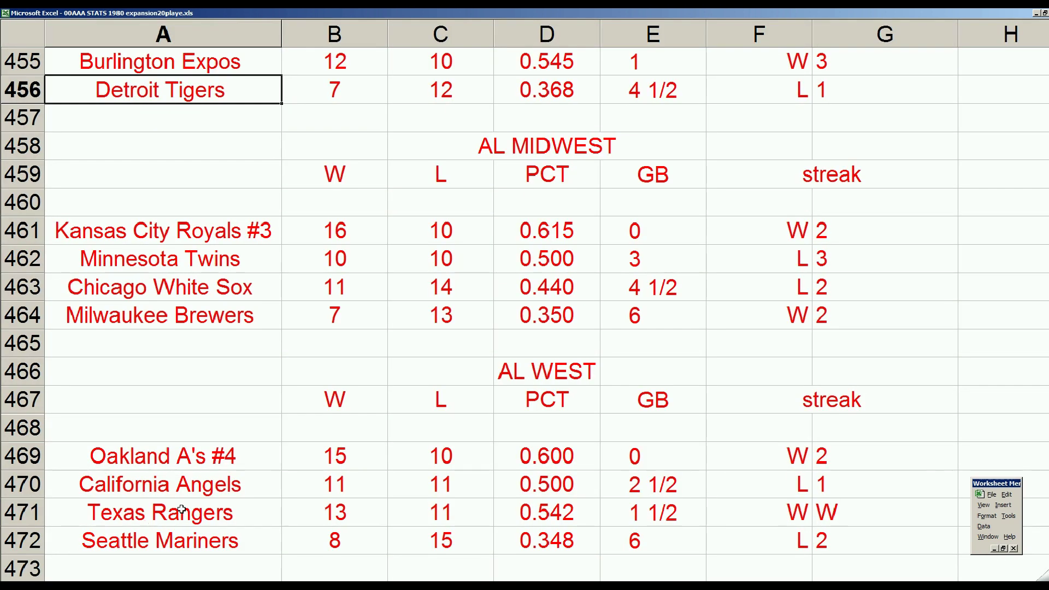
left_click(221, 468)
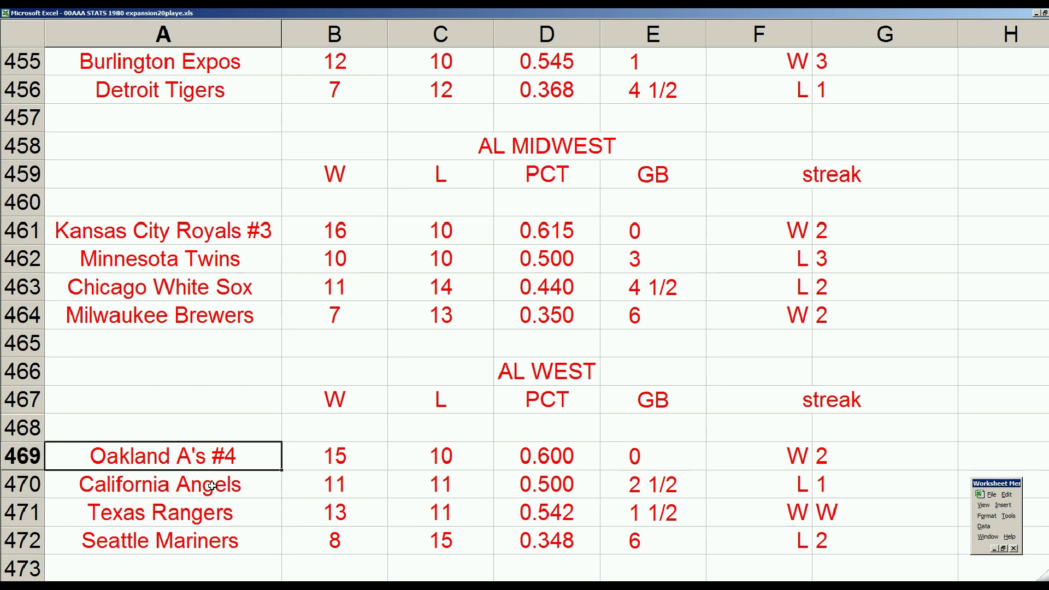
left_click(340, 490)
left_click(443, 492)
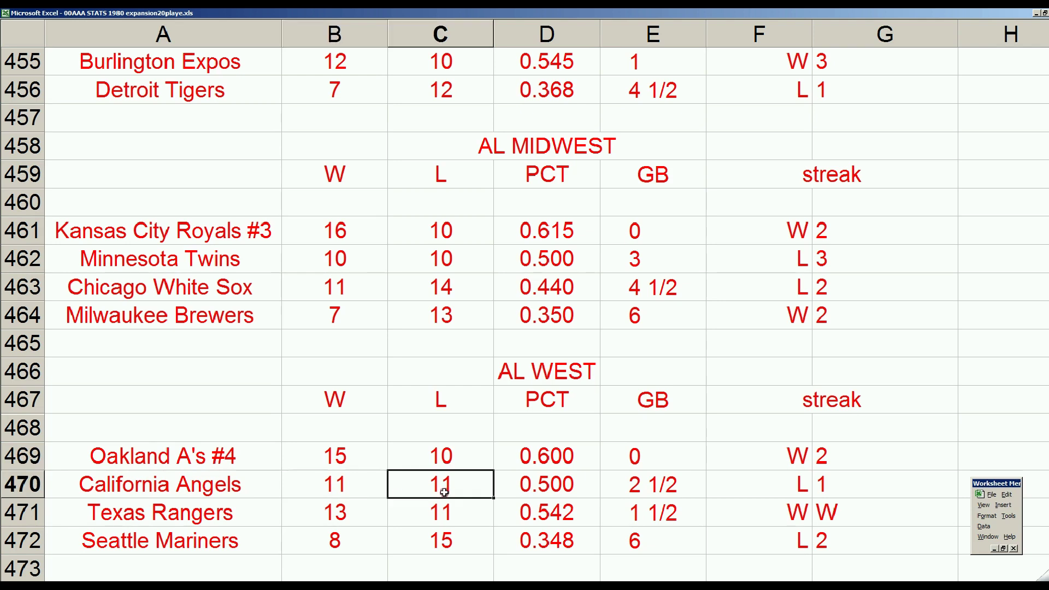
left_click(273, 483)
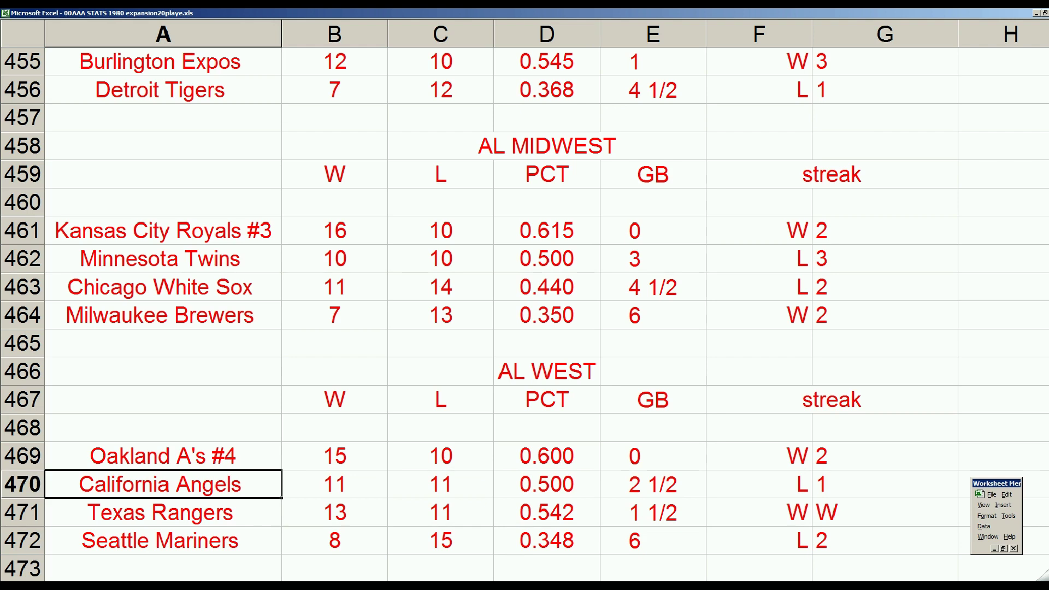
key("alt+Tab")
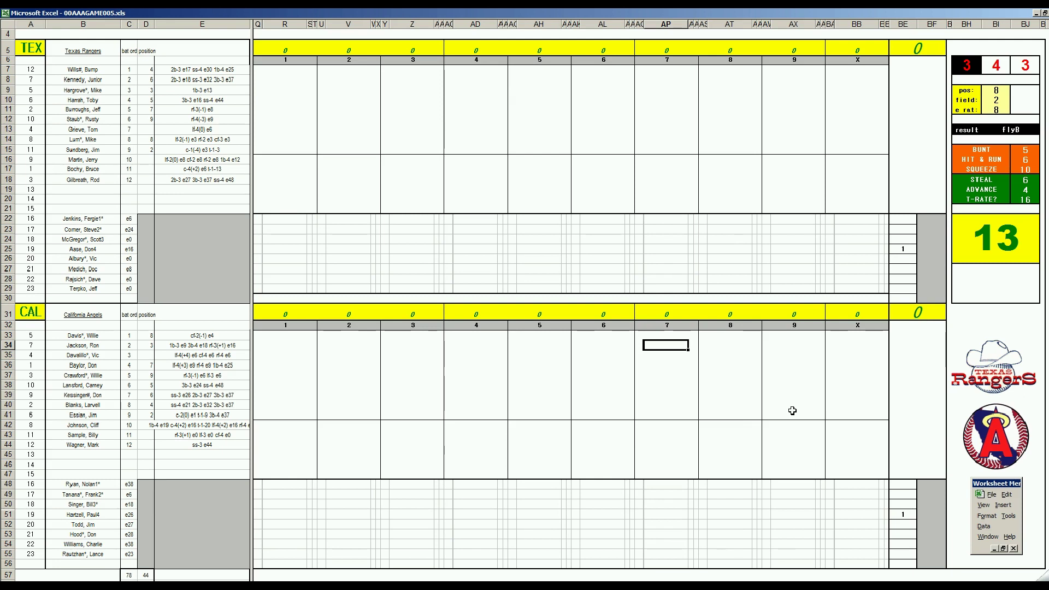
Check the starting-pitcher marks in the bullpen column BE.
left_click(905, 250)
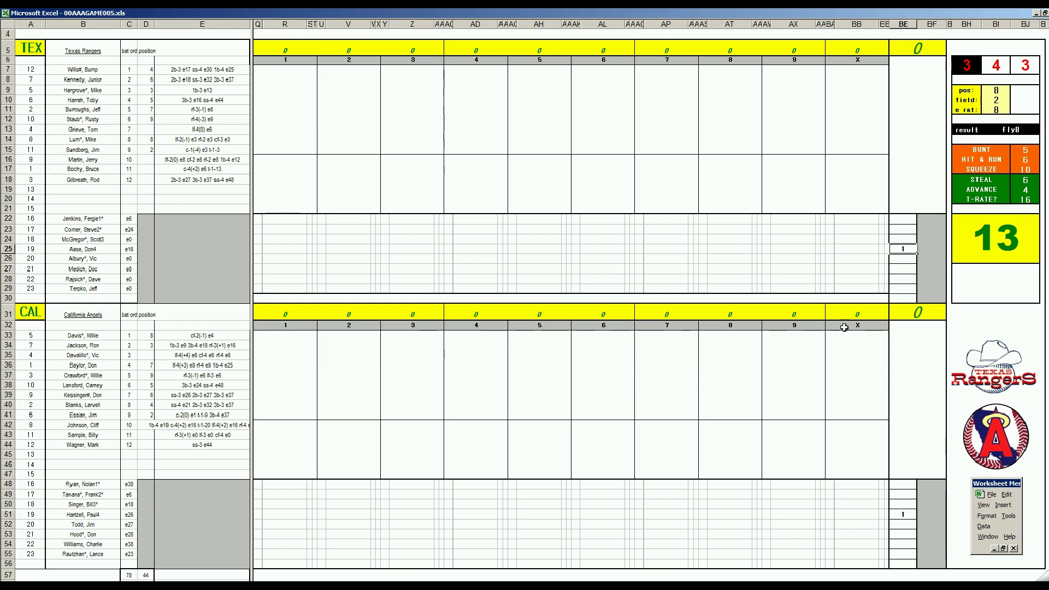
left_click(906, 280)
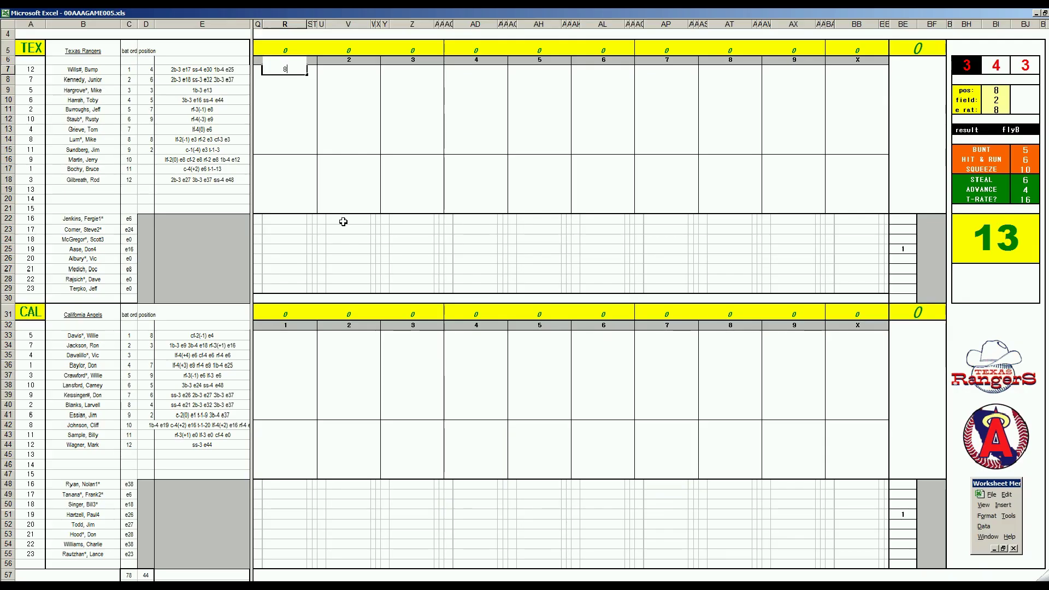
Commit the leadoff batter's 8 and mark the Texas starting pitcher's row with s.
key("Return")
key("Down")
key("Down")
key("Down")
key("Down")
key("Down")
key("Down")
key("Down")
type("s")
key("Up")
key("Up")
key("Up")
key("Up")
key("Up")
key("Up")
key("Up")
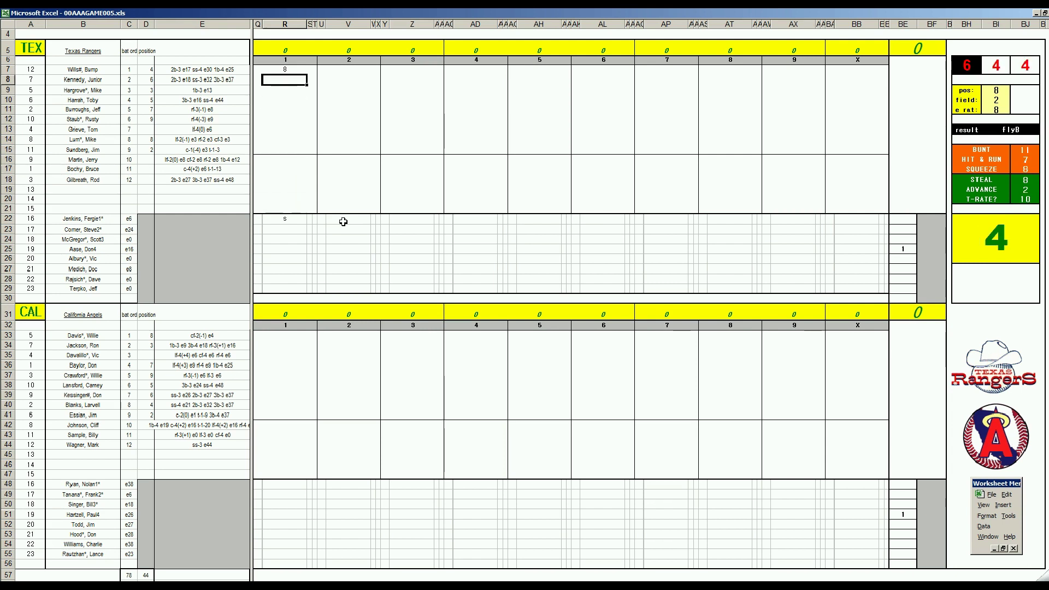
Enter f4, 8 and f16 for the next three Rangers batters in inning 1.
type("f4")
key("Return")
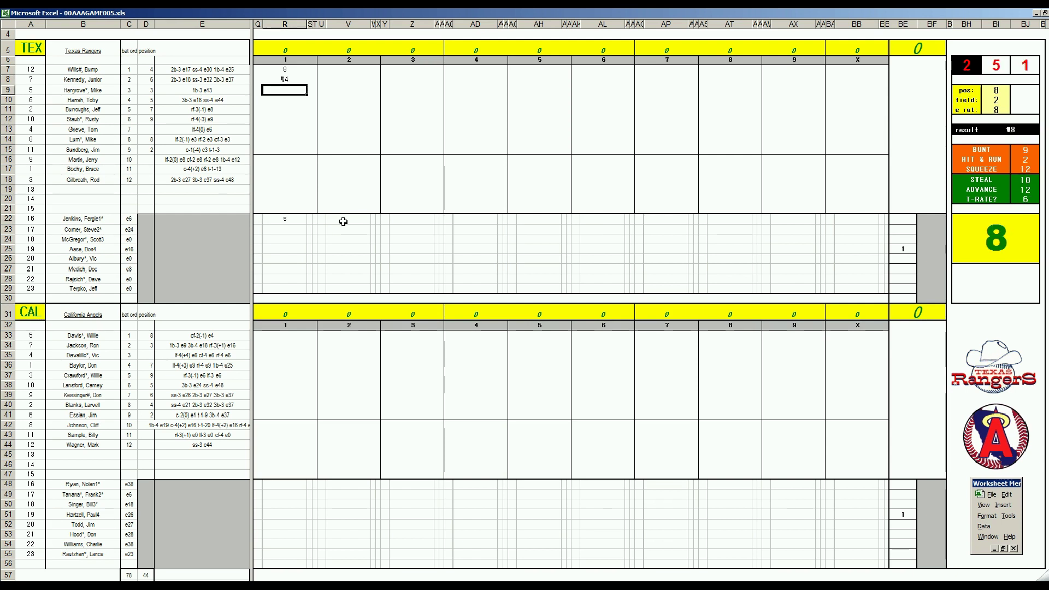
type("8")
key("Return")
type("f16")
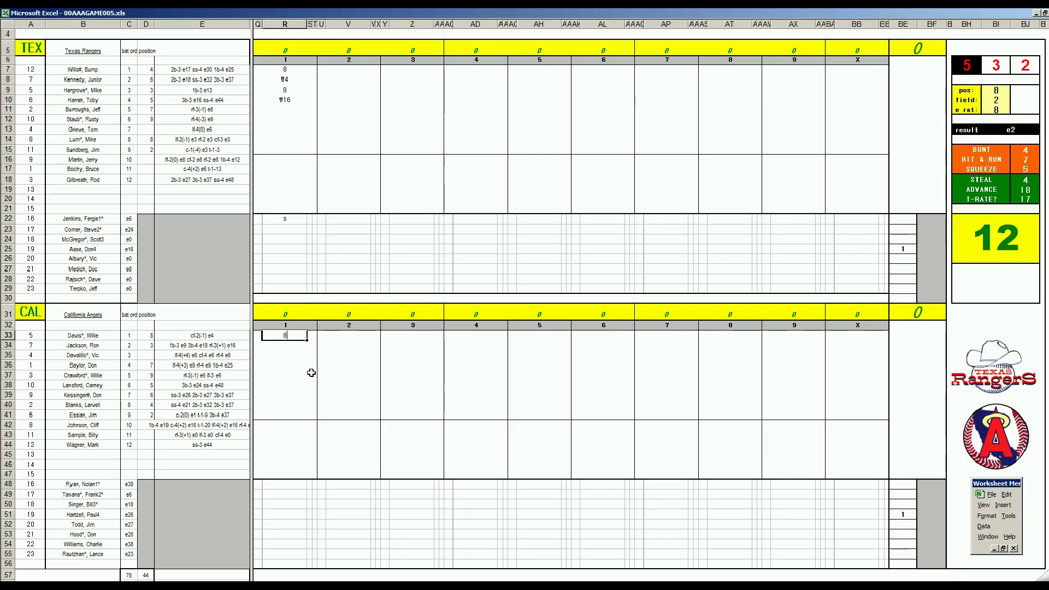
Score the Angels' first five batters in inning 1 as 8, #8, #1, k and #36.
key("Return")
type("#8")
key("Return")
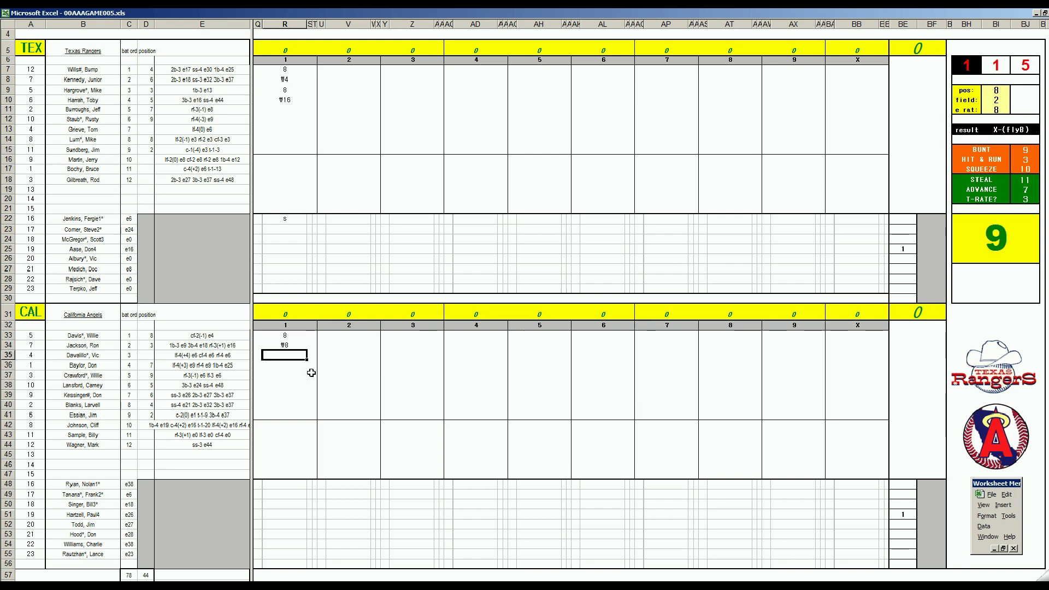
type("#")
type("1")
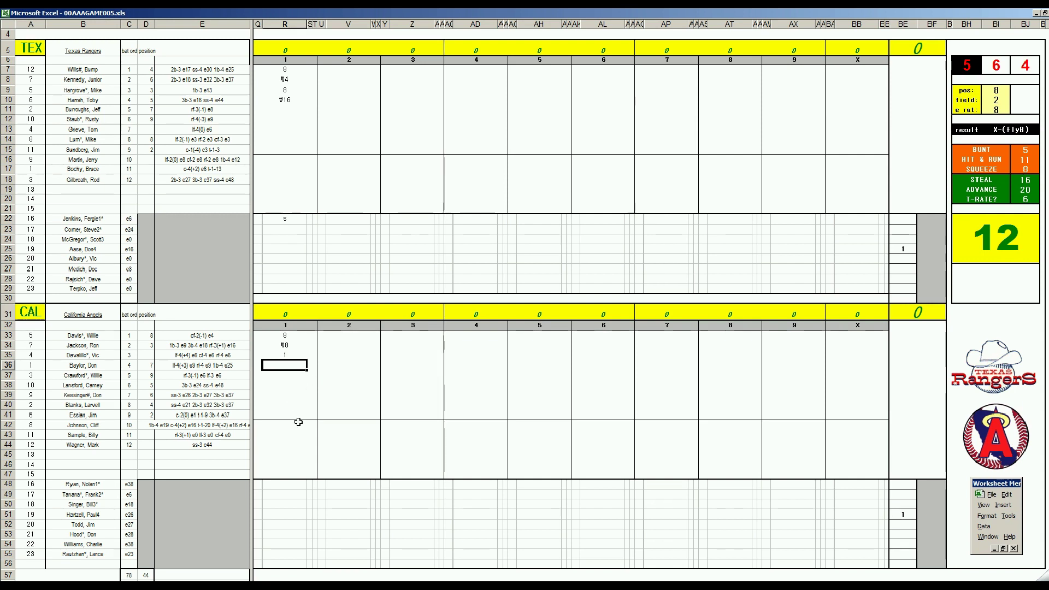
type("k")
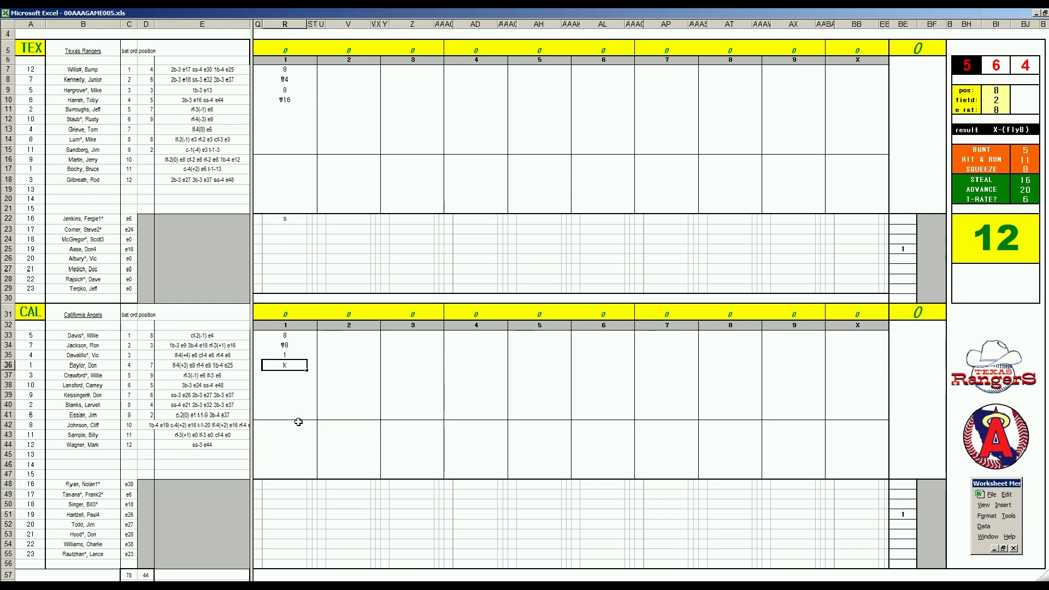
key("Return")
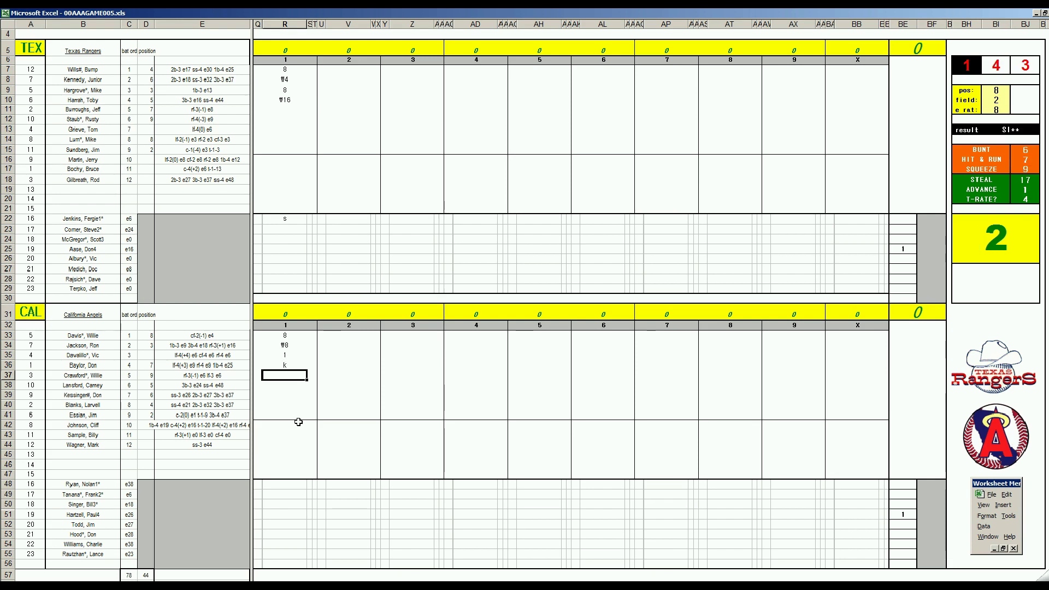
type("#36")
left_click(341, 109)
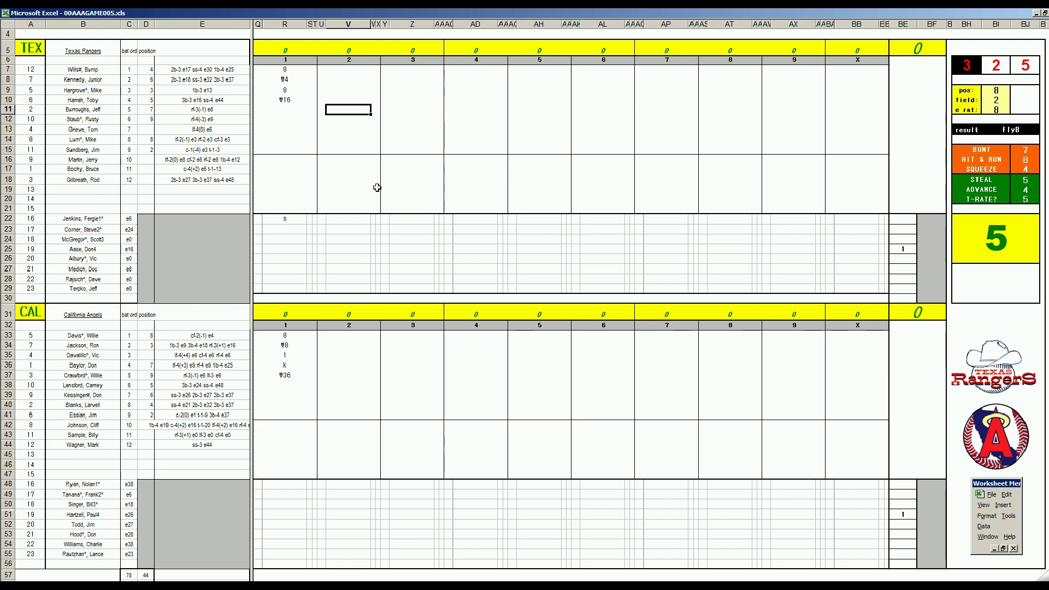
Enter 1 and #363 for the first two Rangers batters in inning 2.
type("1")
key("Return")
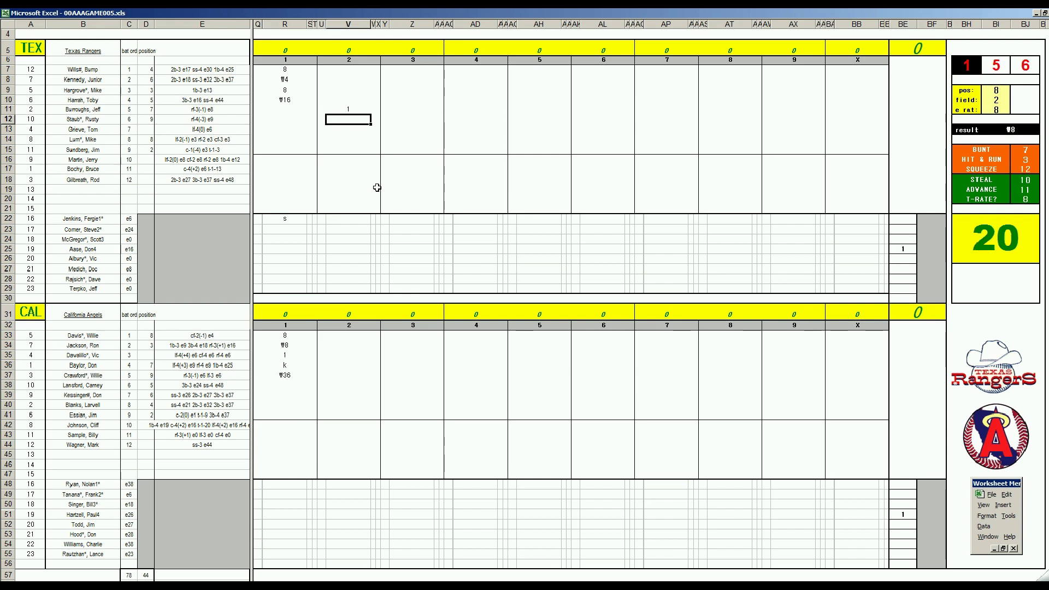
type("#363")
key("Return")
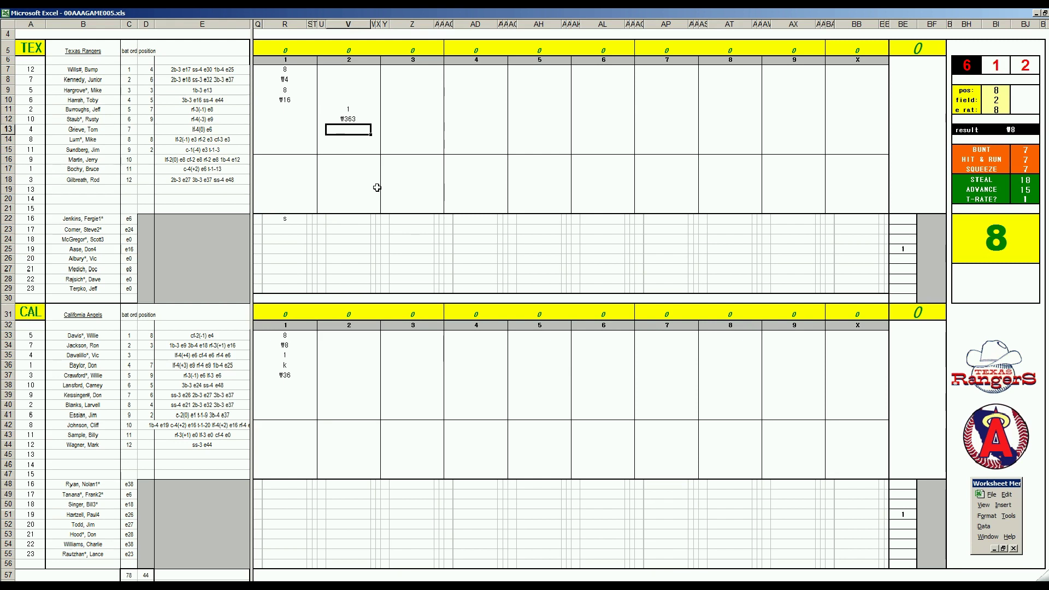
Set the error panel to position 4, field 3 and error rating 32.
key("Tab")
type("4")
key("Return")
type("3")
key("Return")
type("32")
key("Return")
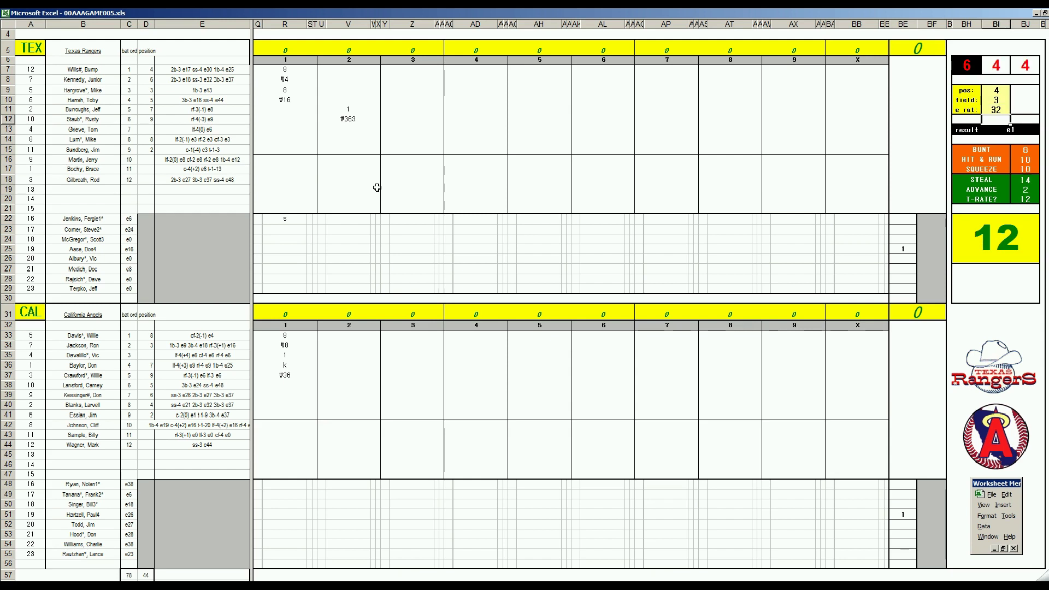
Record e4, 1 and k for the next three Rangers batters in inning 2.
left_click(360, 131)
type("e4")
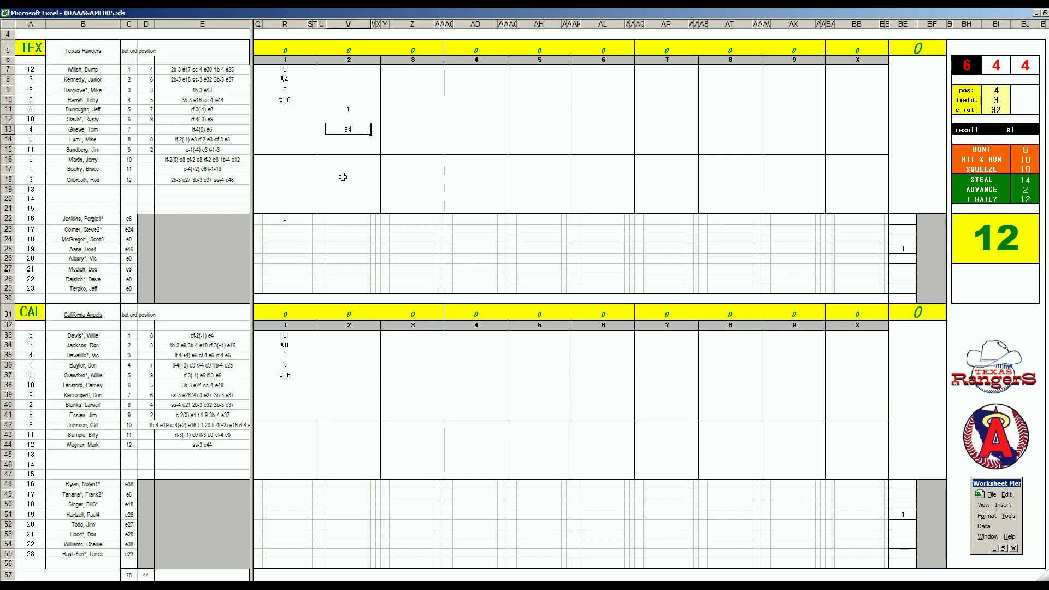
key("Return")
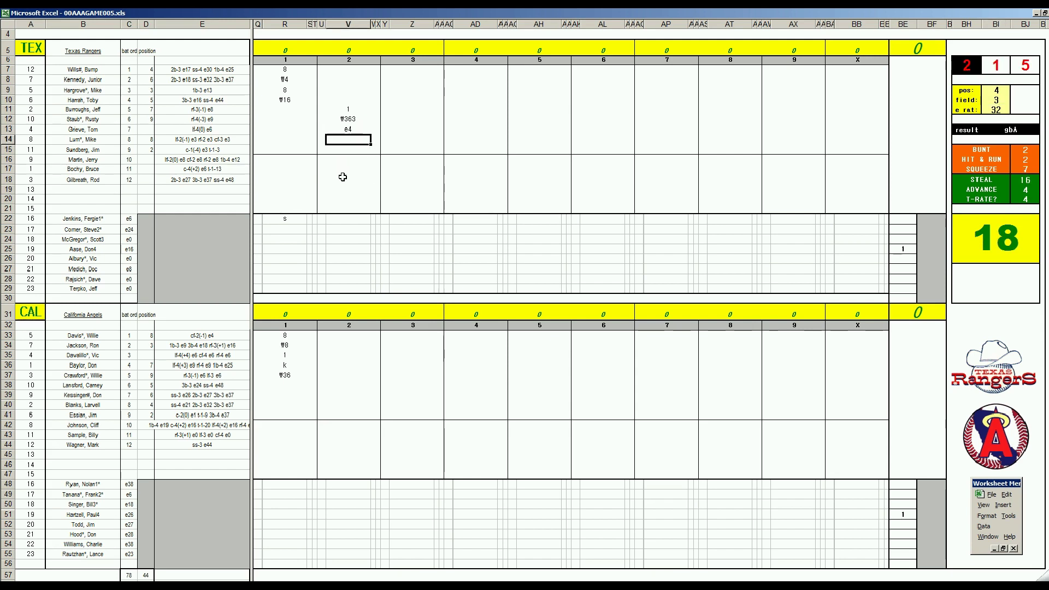
type("1")
key("Return")
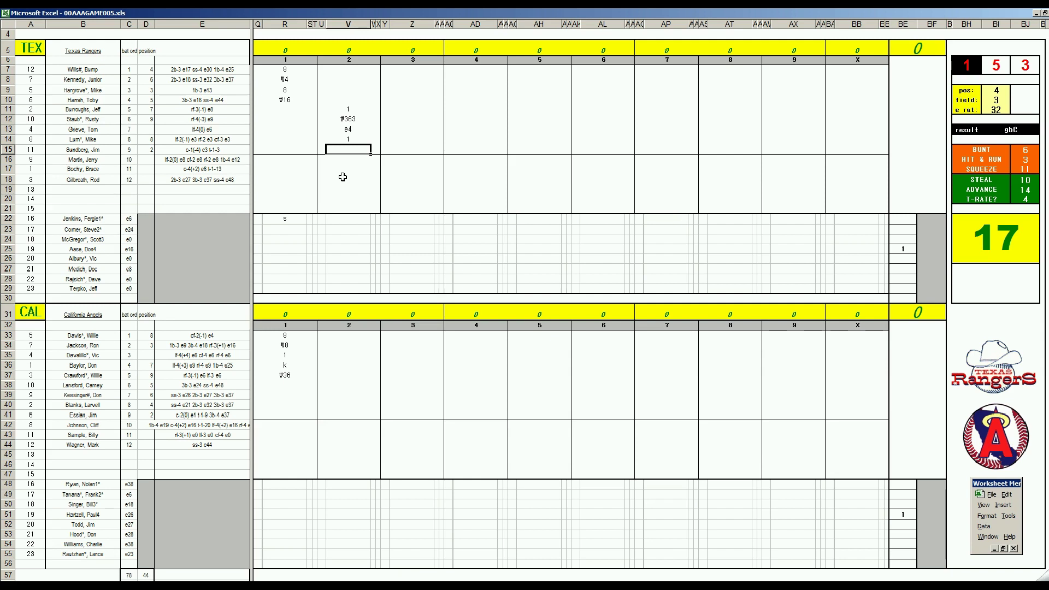
type("k")
Score the Angels' second inning as #4, #6 and #63.
left_click(339, 378)
key("Return")
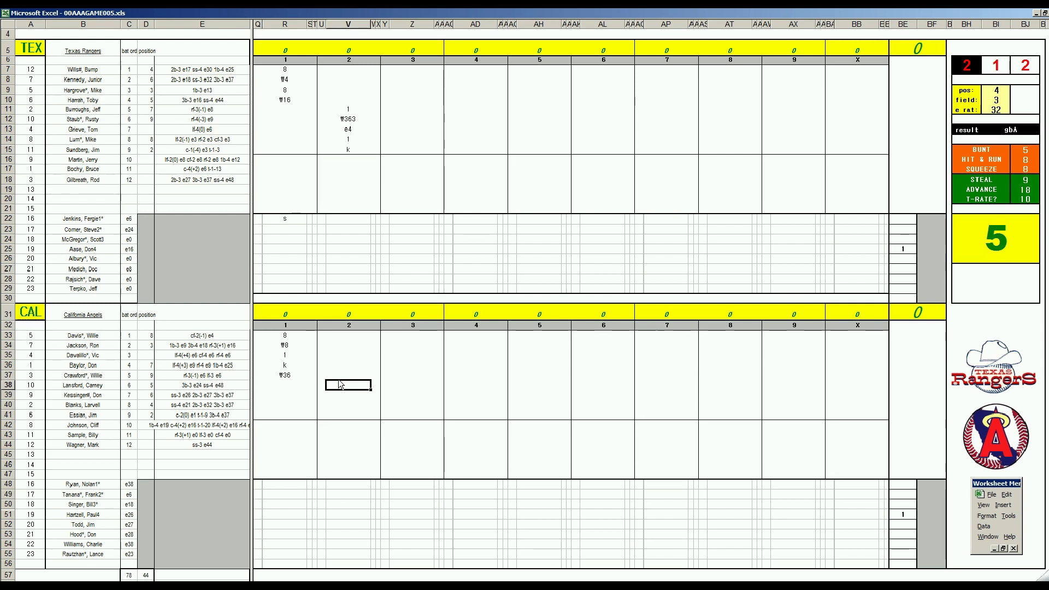
type("#4")
key("Return")
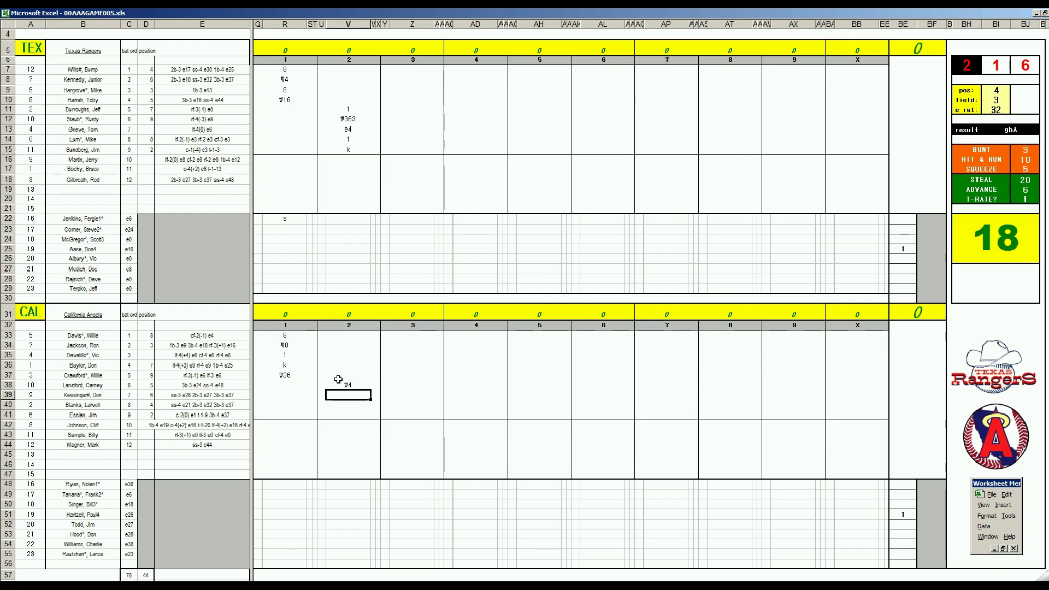
type("#6")
key("Return")
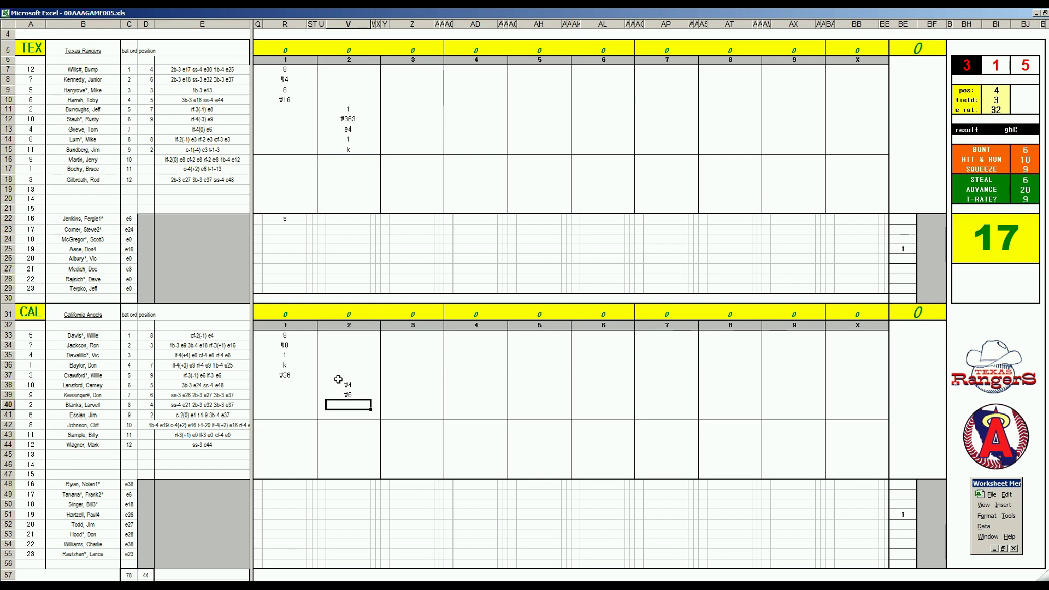
type("#63")
left_click(411, 72)
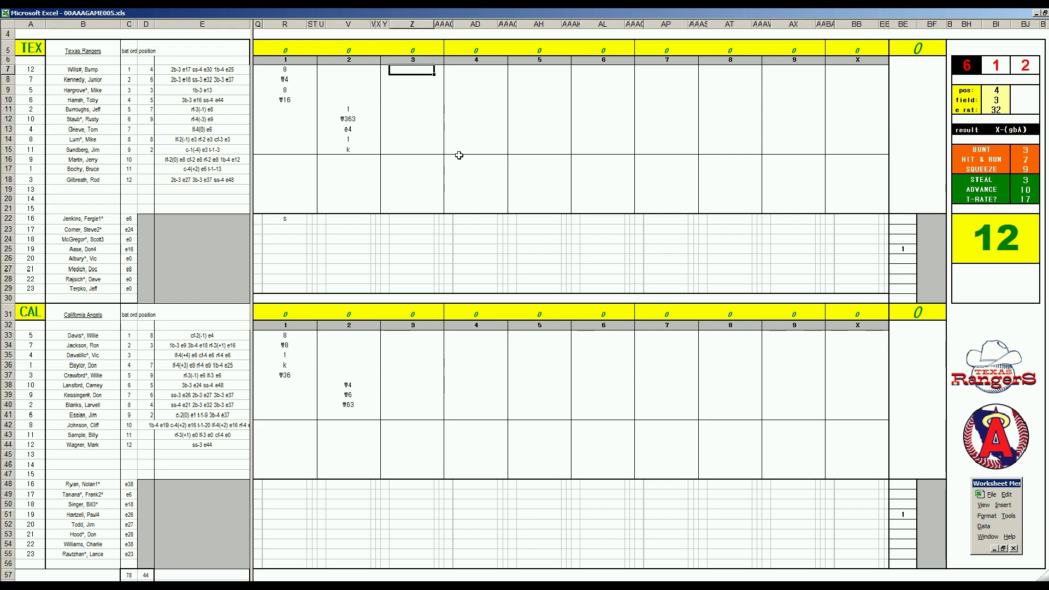
Set the error panel position to 6 and the error rating to 26.
key("Tab")
type("6")
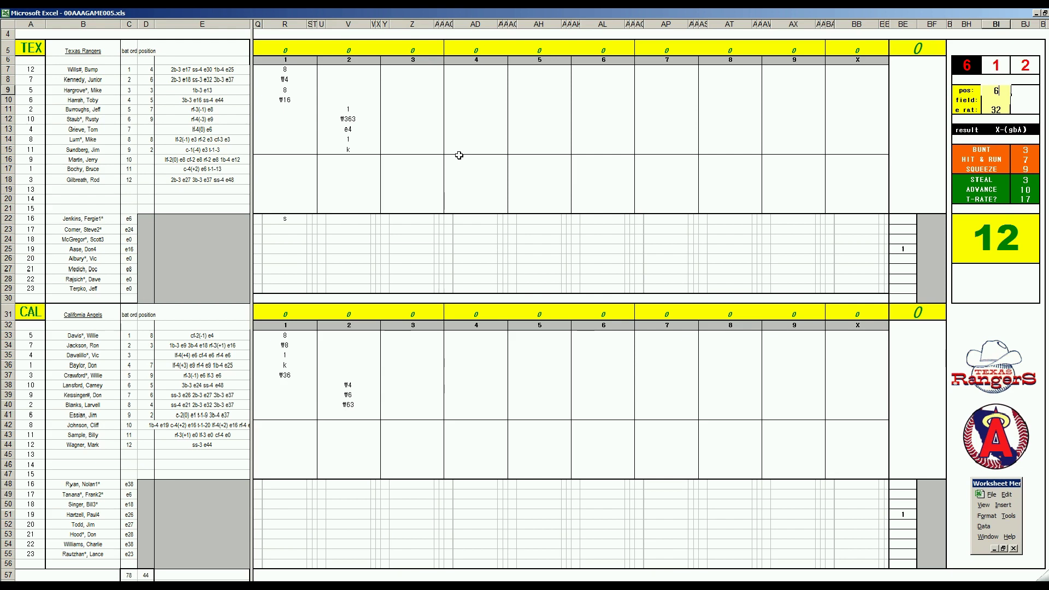
key("Return")
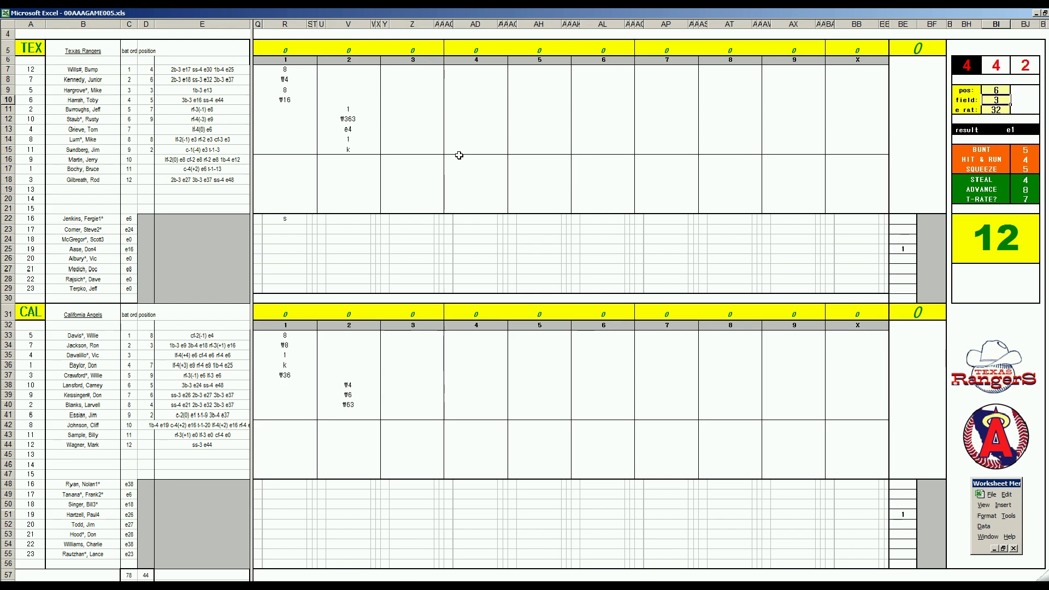
key("Return")
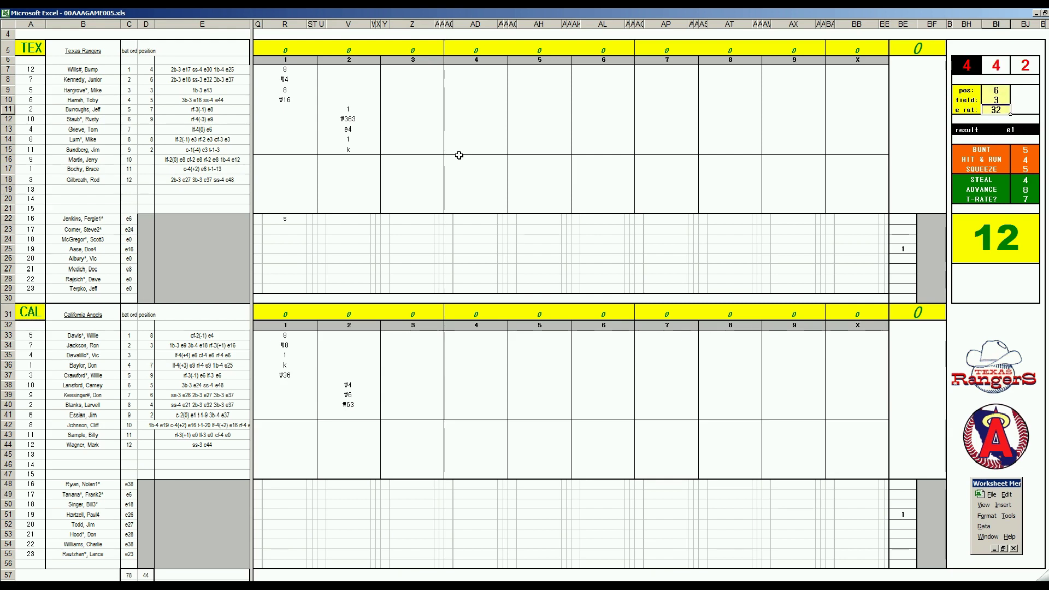
type("26")
key("Return")
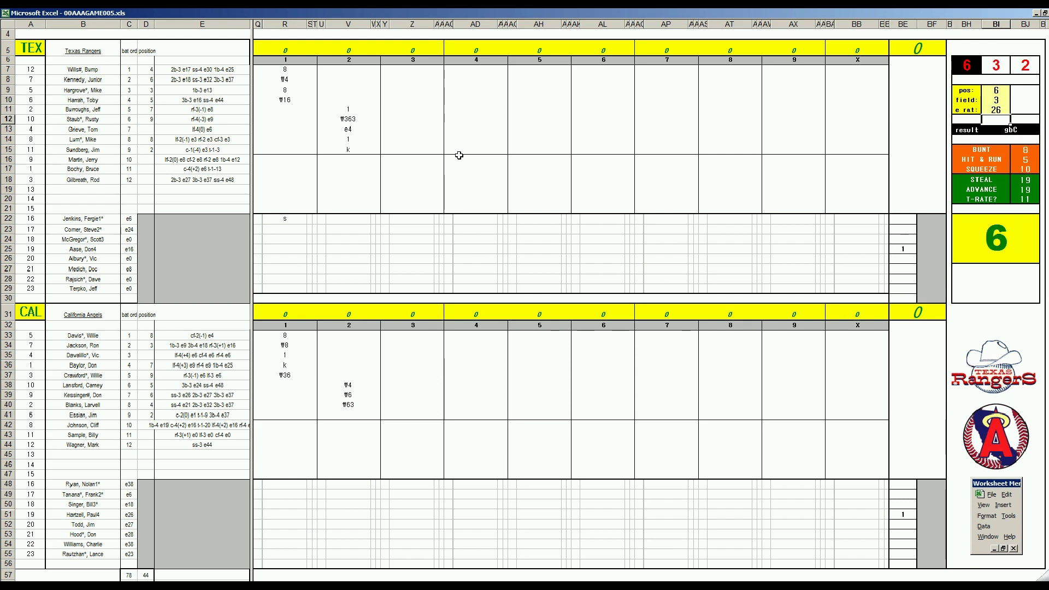
Enter ₩63, 1 and 1 in Z7–Z9 and mark the scoring runners in column Y.
left_click(415, 71)
type("₩63")
key("Return")
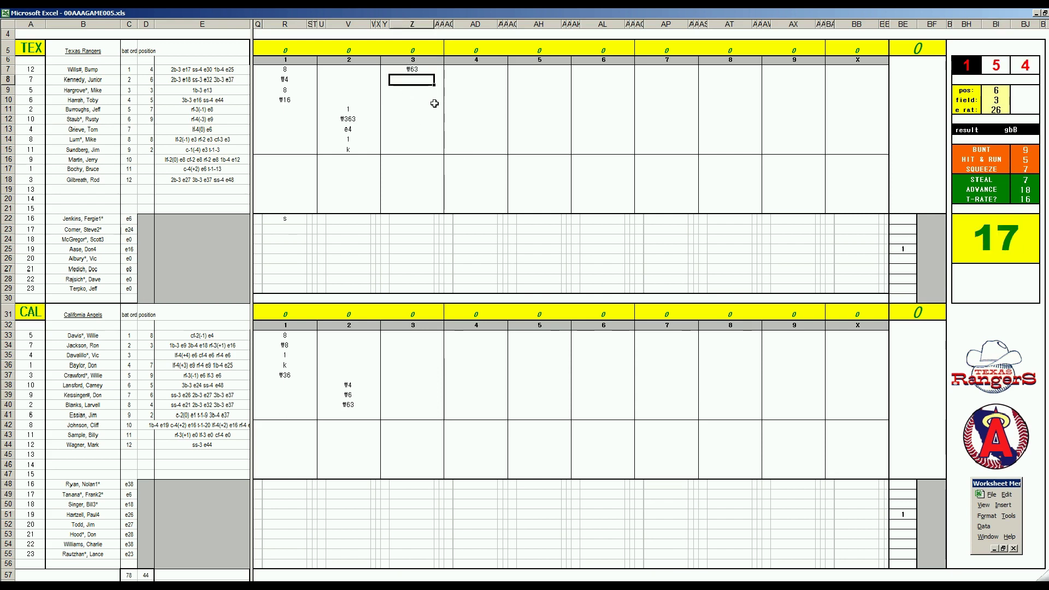
type("1")
key("Return")
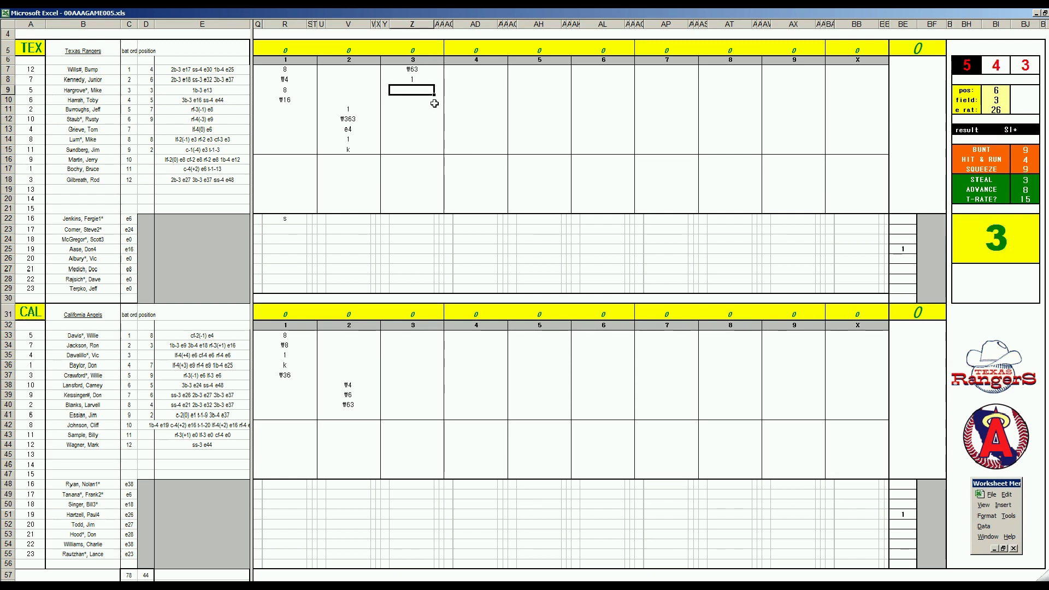
type("1")
key("Return")
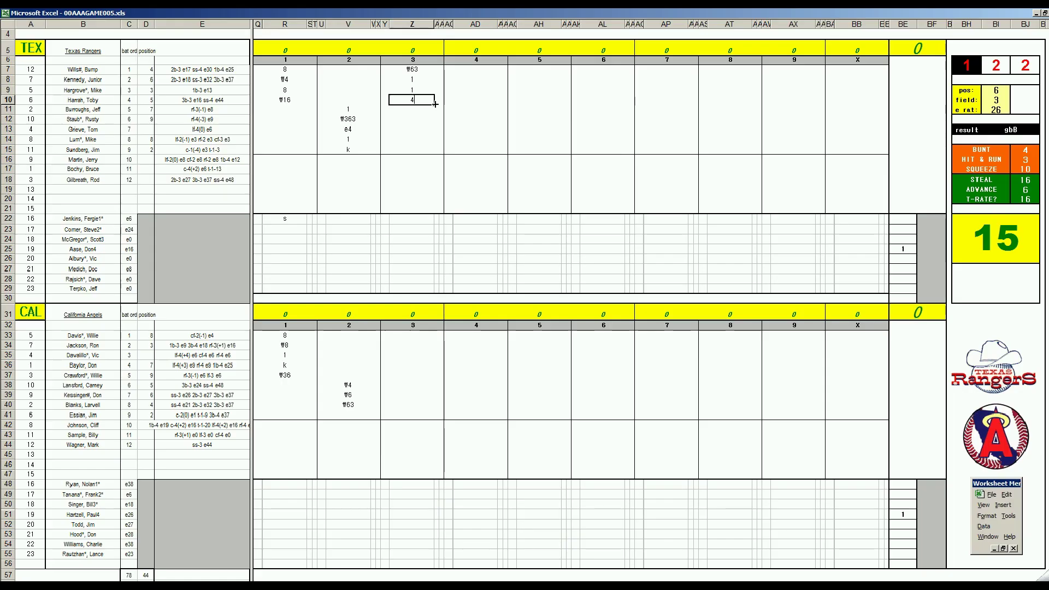
type("1")
key("Return")
type("1")
key("Return")
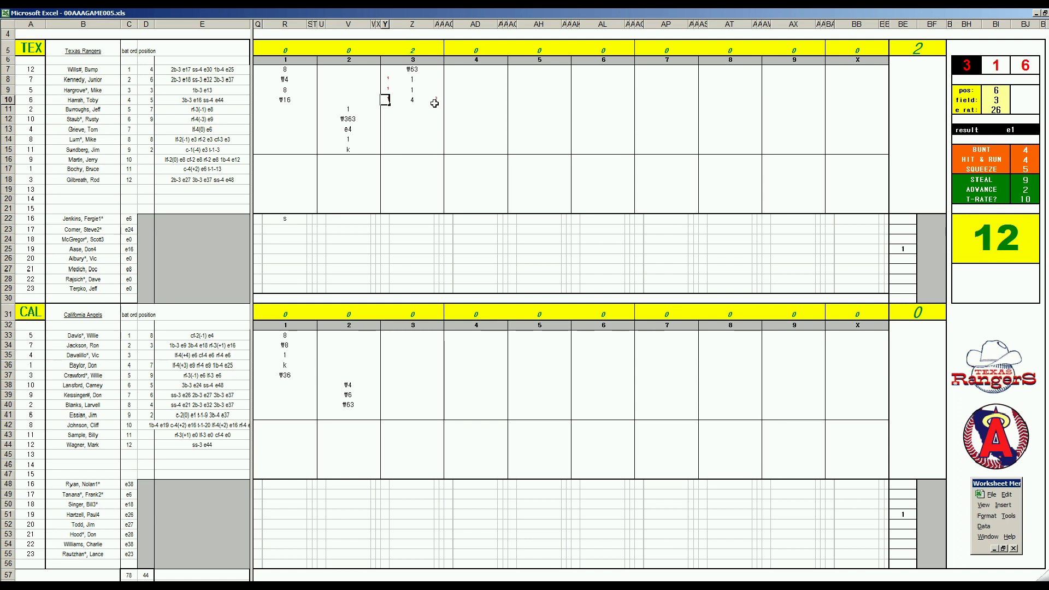
type("1")
Enter ₩33, 8 and k for the remaining Rangers batters in Z11–Z13.
left_click(435, 108)
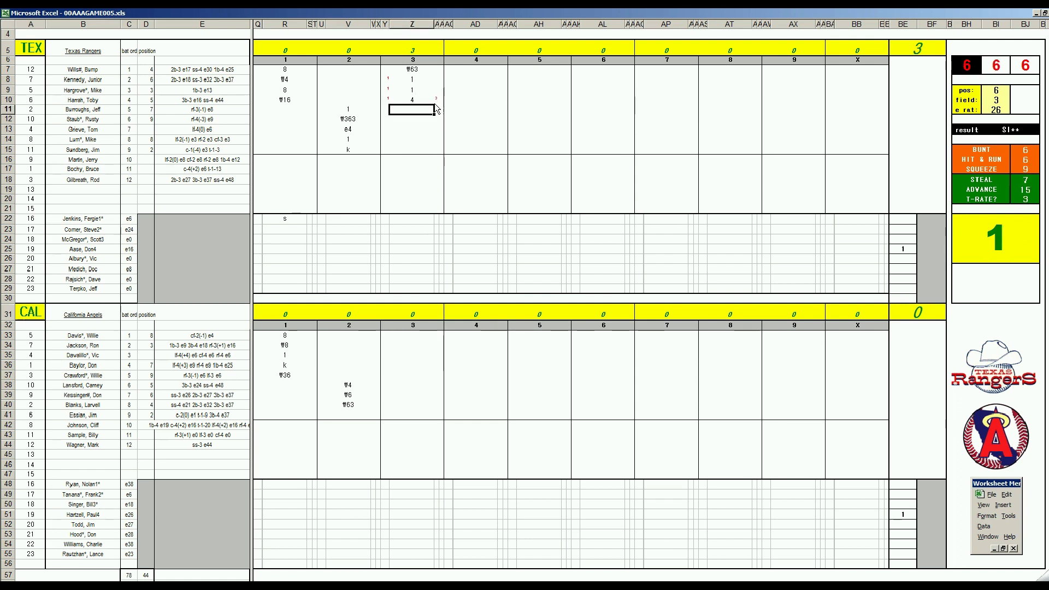
type("\\33")
key("Return")
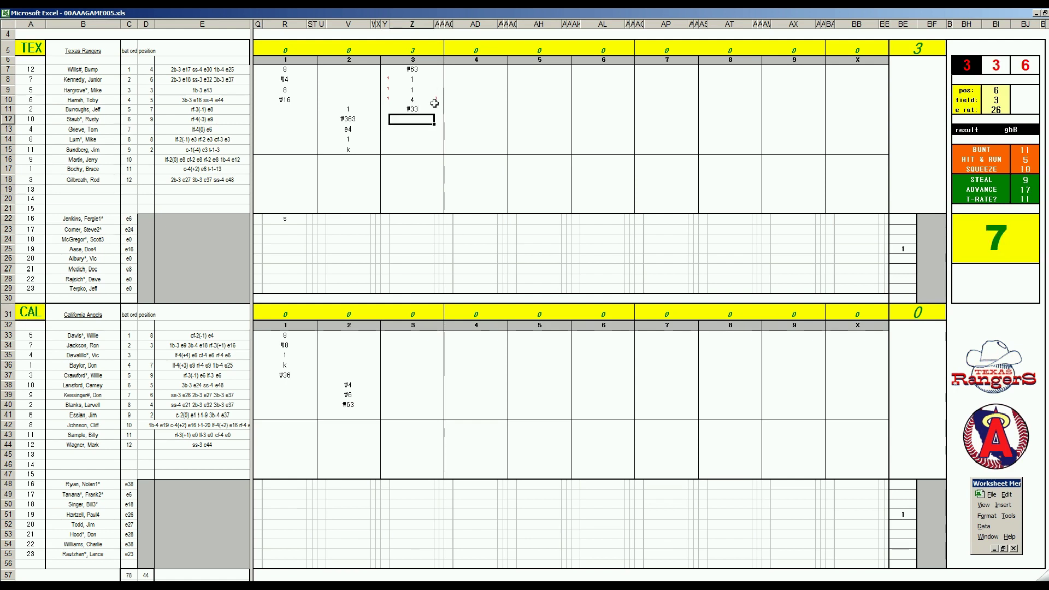
type("8")
key("Return")
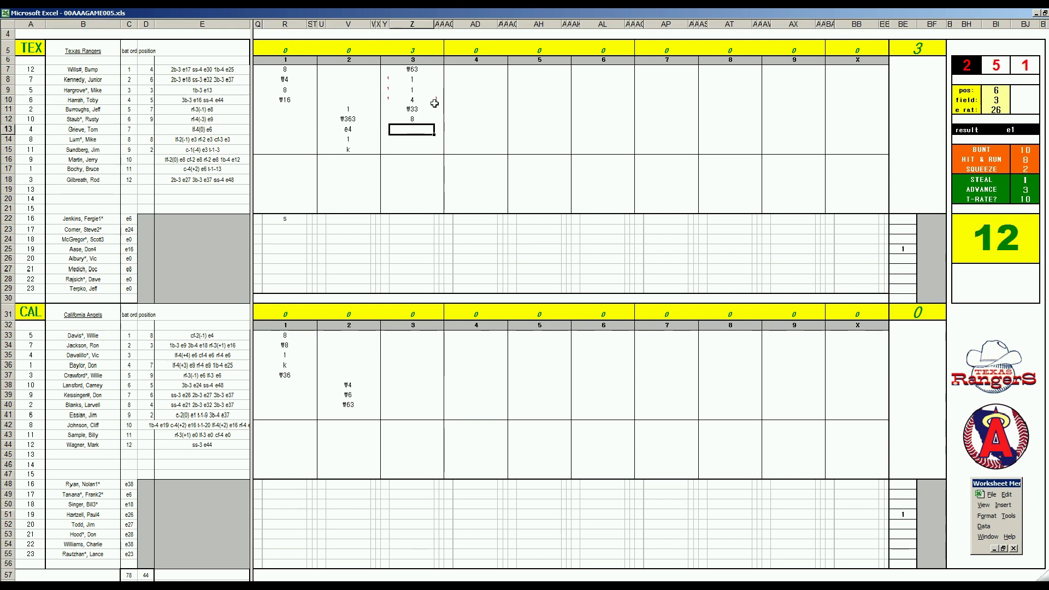
type("k")
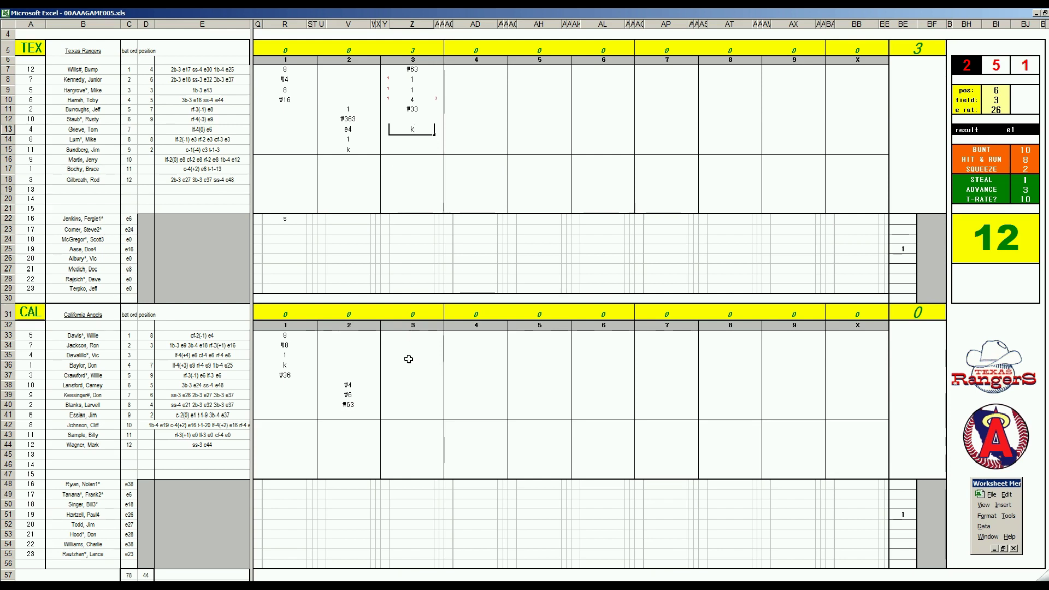
Commit the strikeout in Z13 and set the pos value to 2.
left_click(405, 417)
key("Up")
left_click(403, 417)
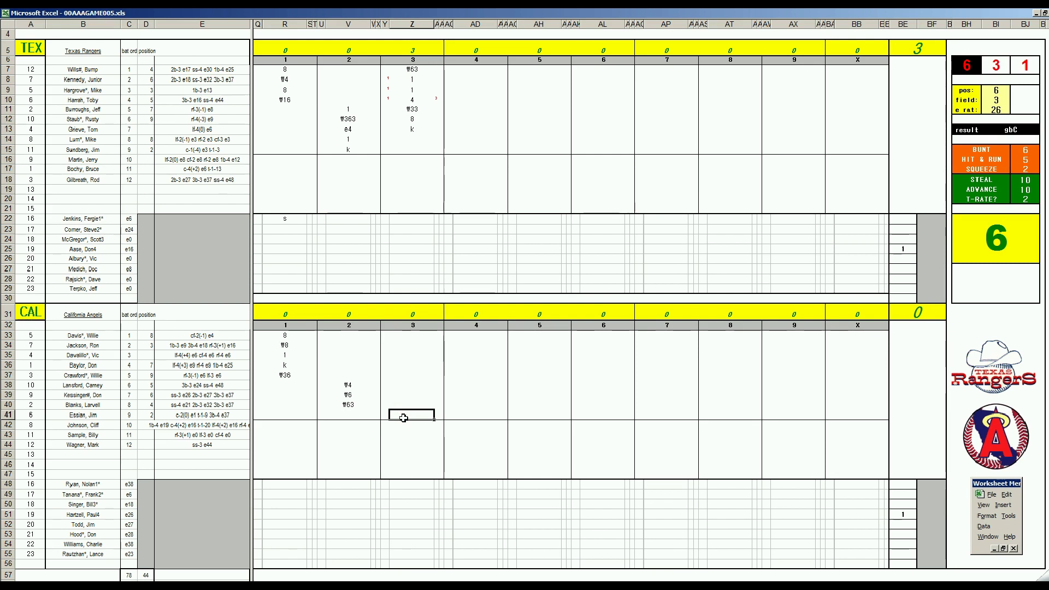
key("ctrl+p")
type("2")
key("Return")
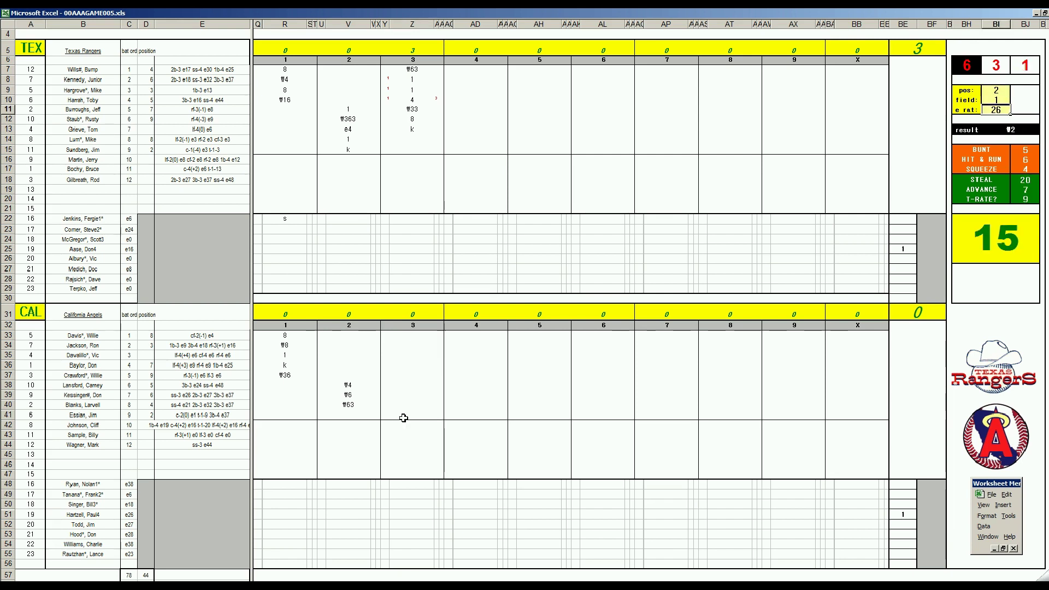
Enter ₩2 and ₩43 for the Angels' third-inning batters.
type("\\2")
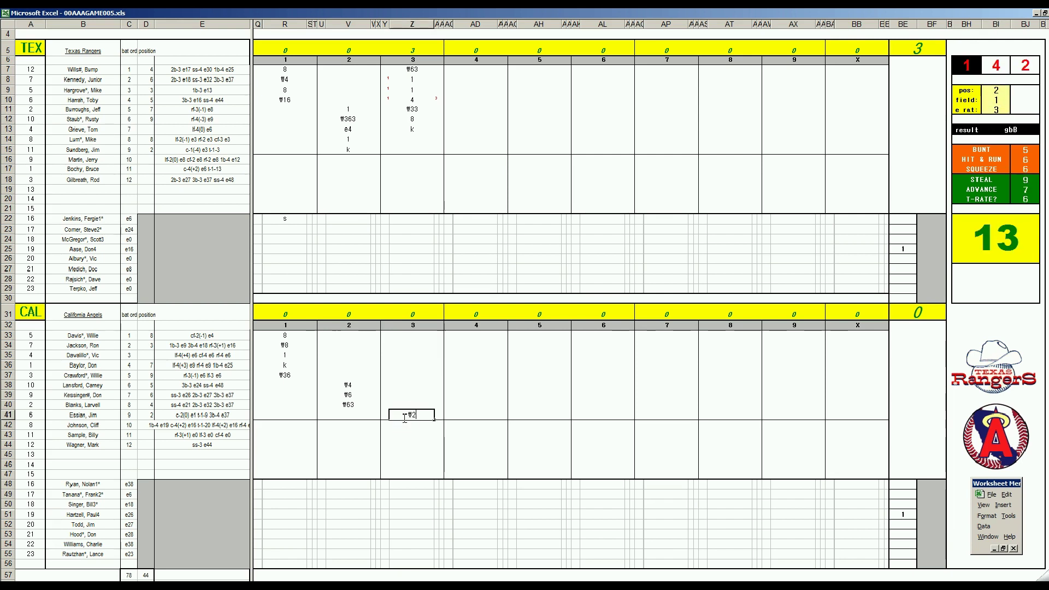
key("Return")
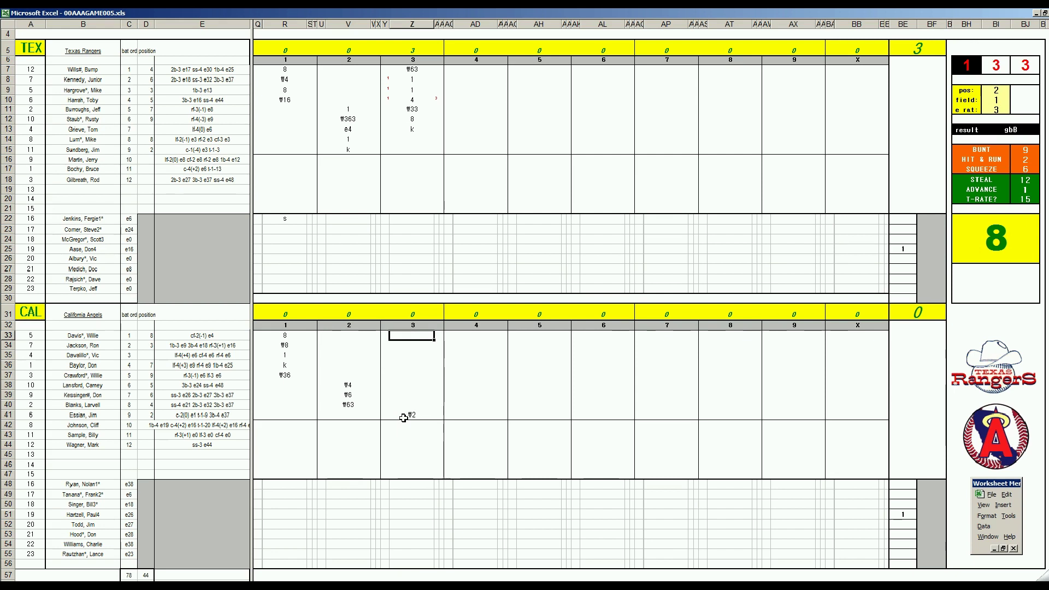
type("\\43")
key("Return")
Finish the Angels' third with ₩3, then score the Rangers' fourth as ₩7, ₩2 and #9.
type("\\3")
left_click(469, 141)
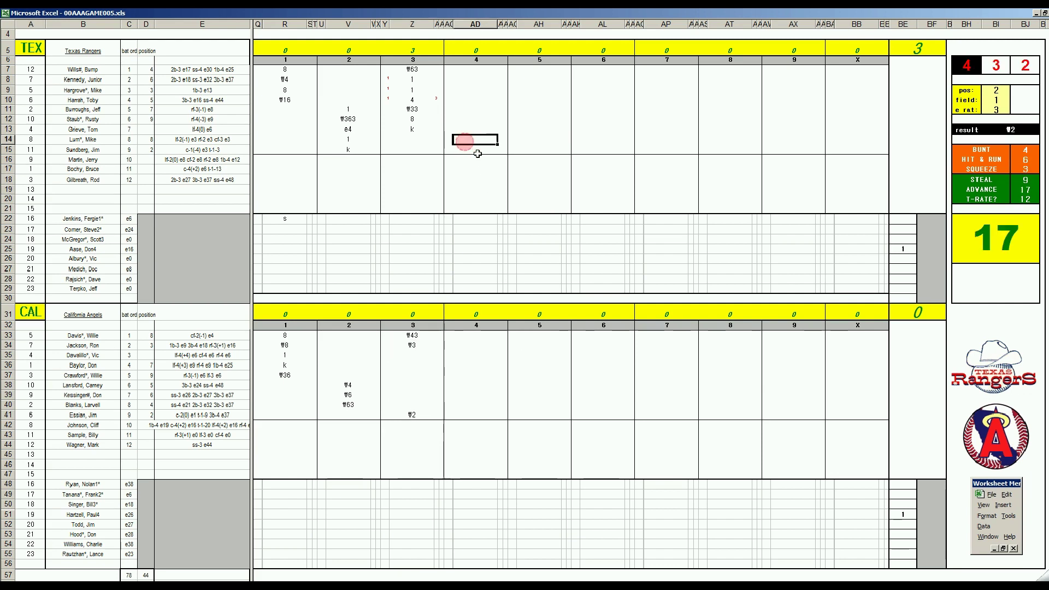
type("\\7")
key("Return")
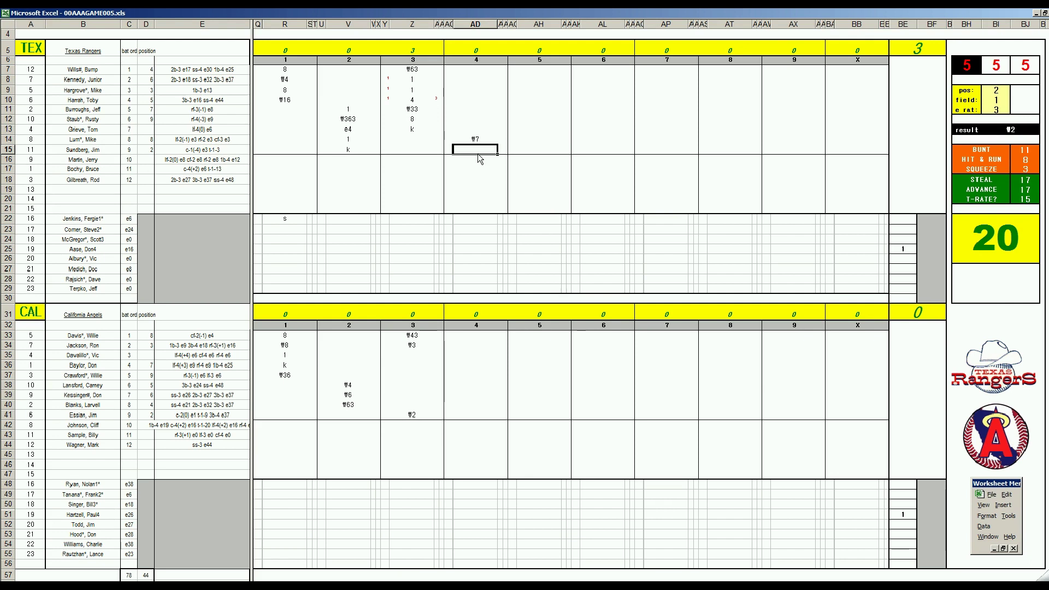
key("ctrl+r")
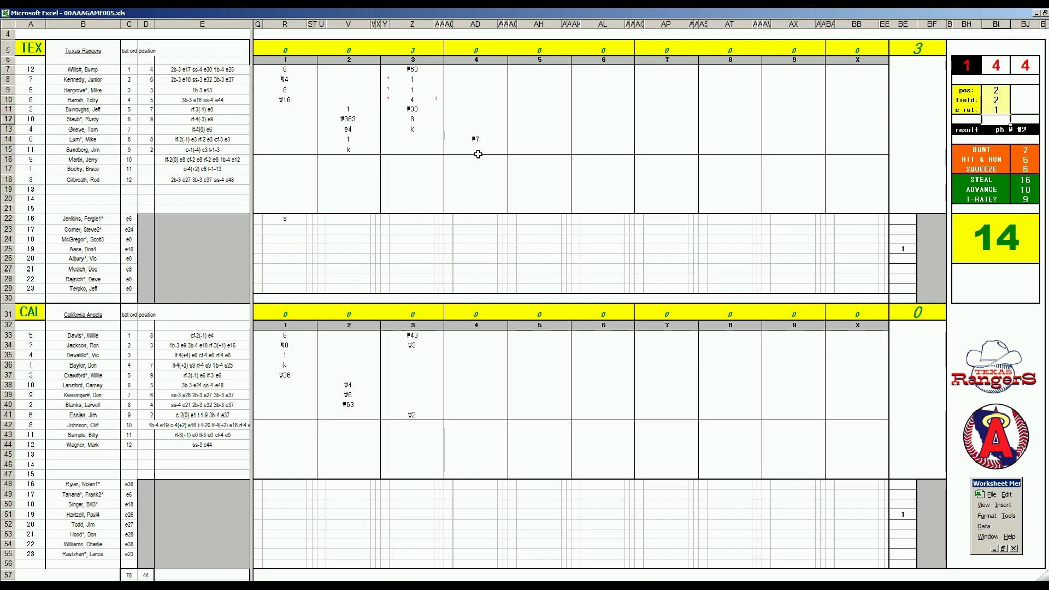
left_click(479, 152)
type("\\2")
key("Up")
key("Up")
key("Up")
key("Up")
key("Up")
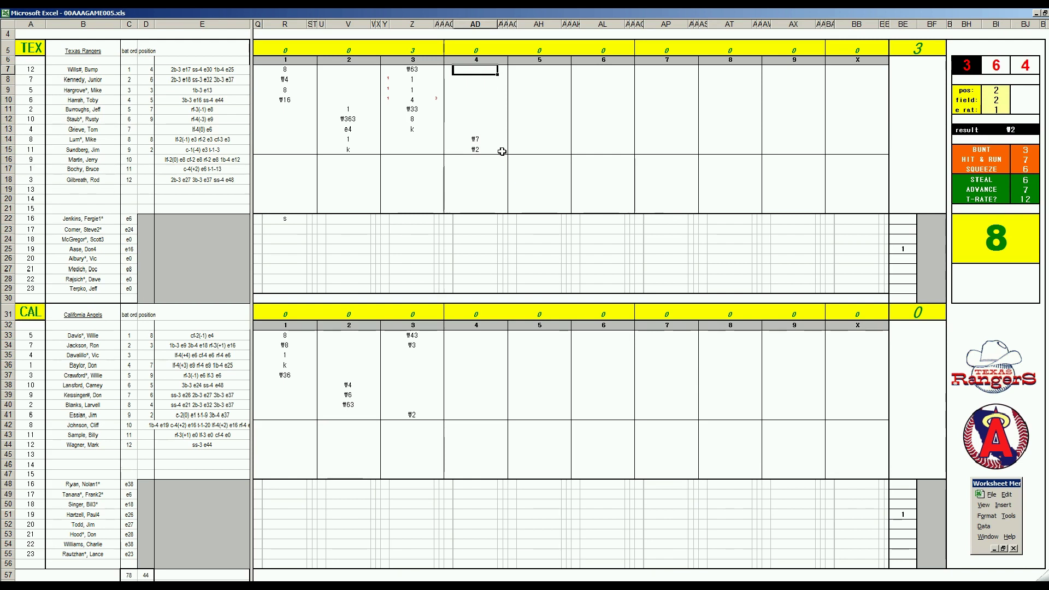
type("#9")
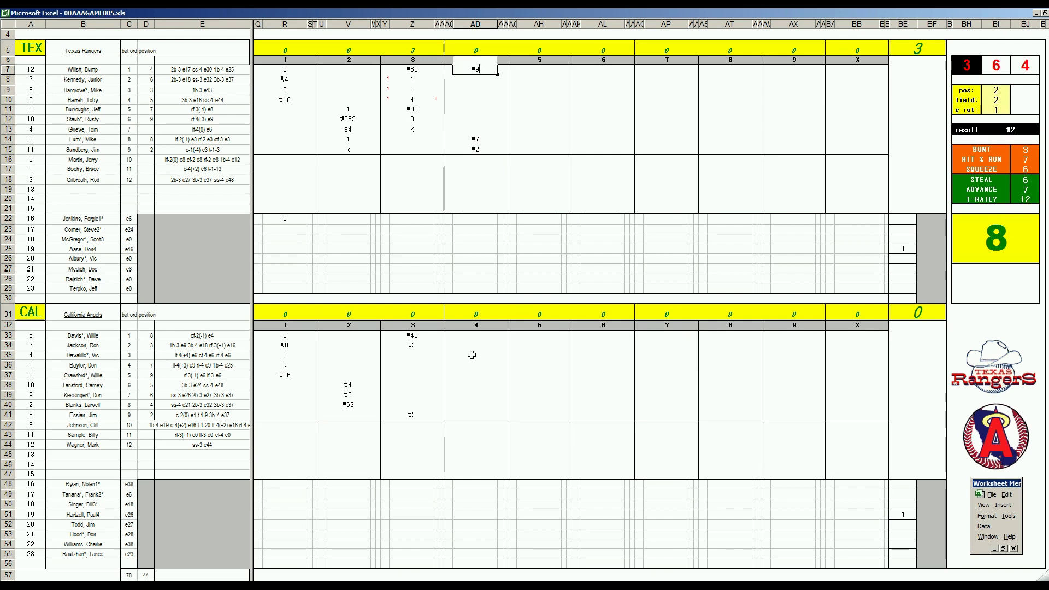
Score the Angels' fourth inning as 8, #63, 1 and k down column AD.
left_click(472, 355)
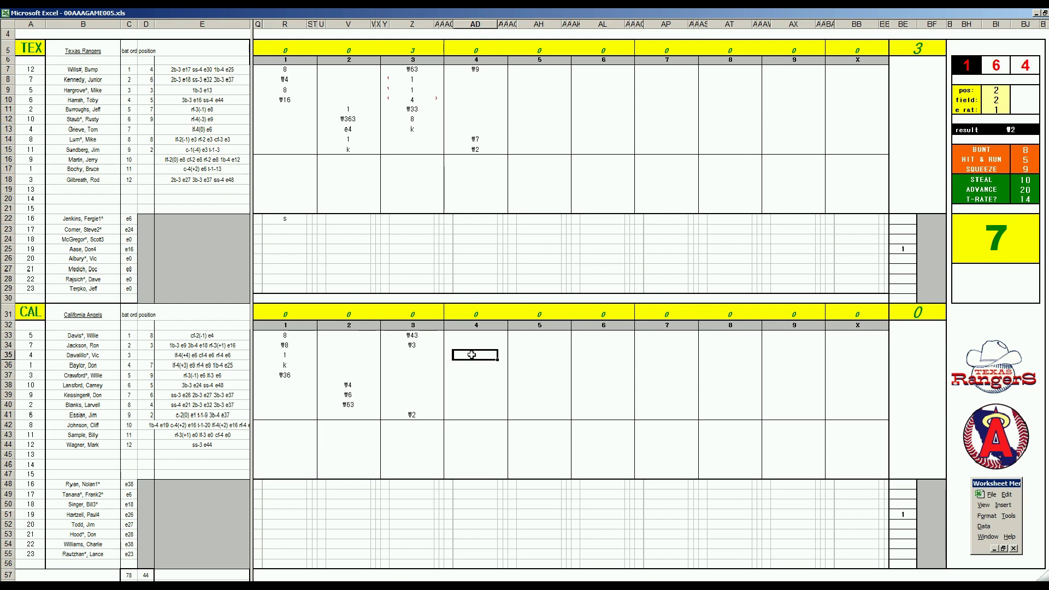
type("8")
key("Return")
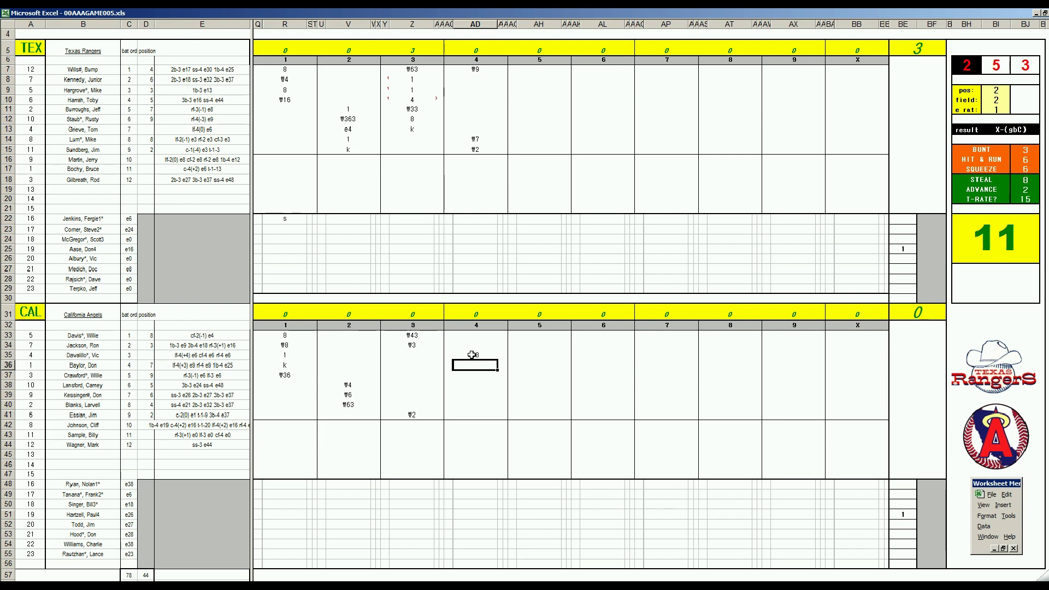
type("#63")
key("Return")
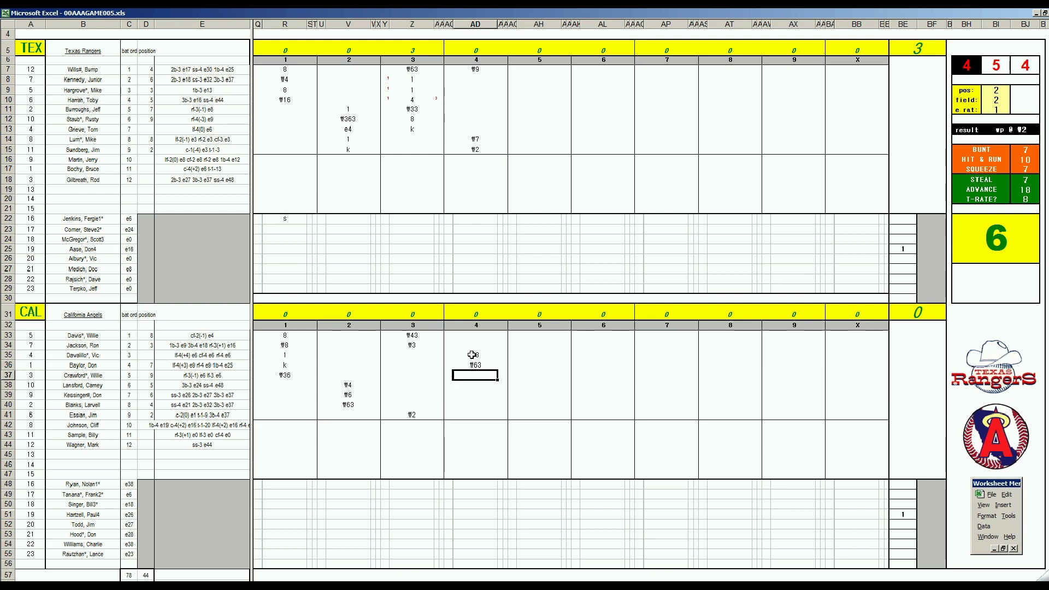
type("1")
key("Return")
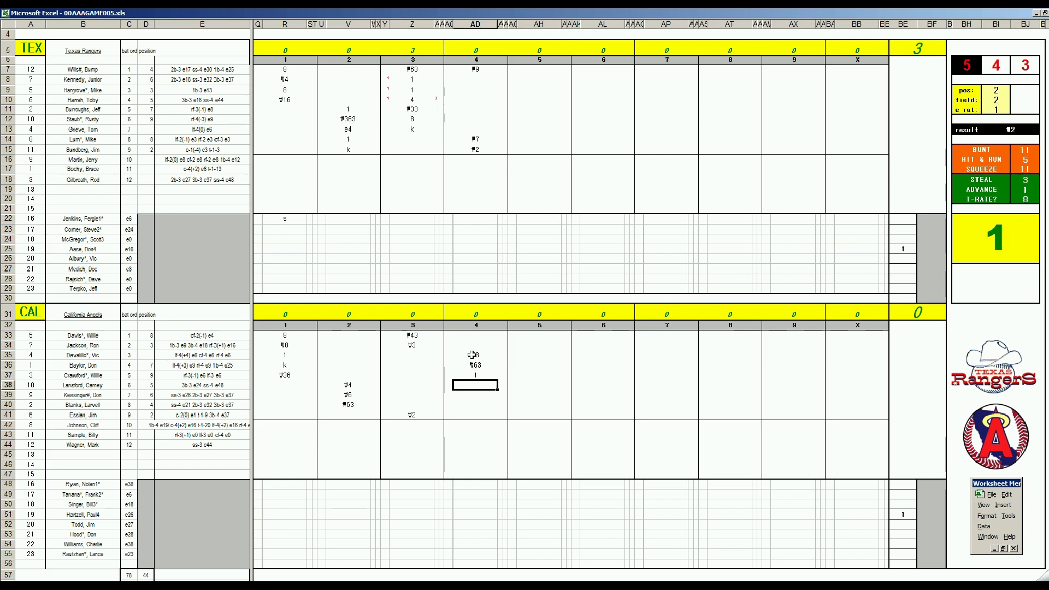
type("k")
left_click(540, 80)
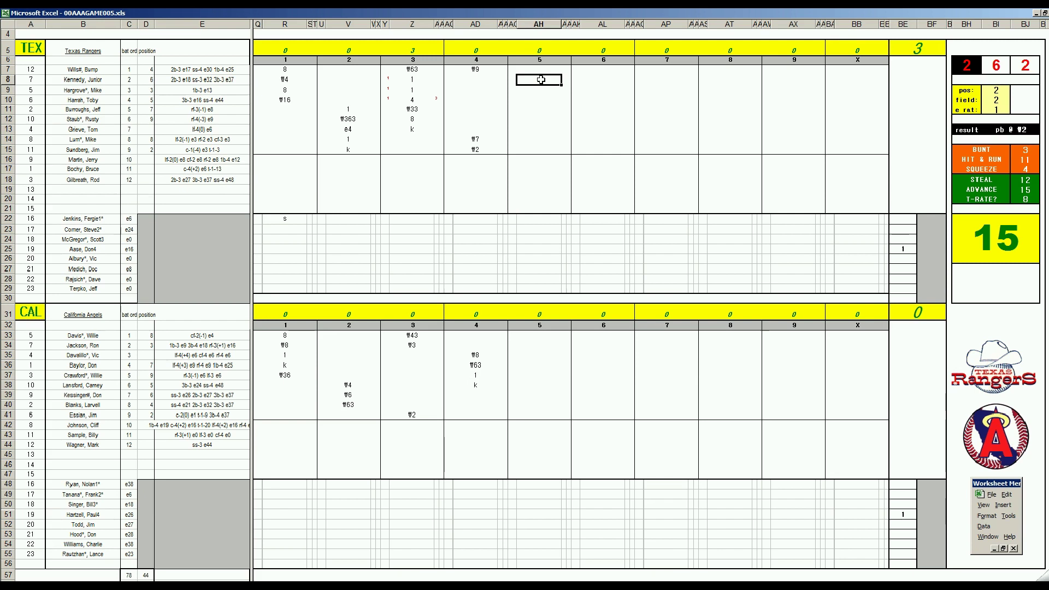
Score the Rangers' fifth inning as ₩8, 1, ₩7 and k in AH8–AH11.
key("Return")
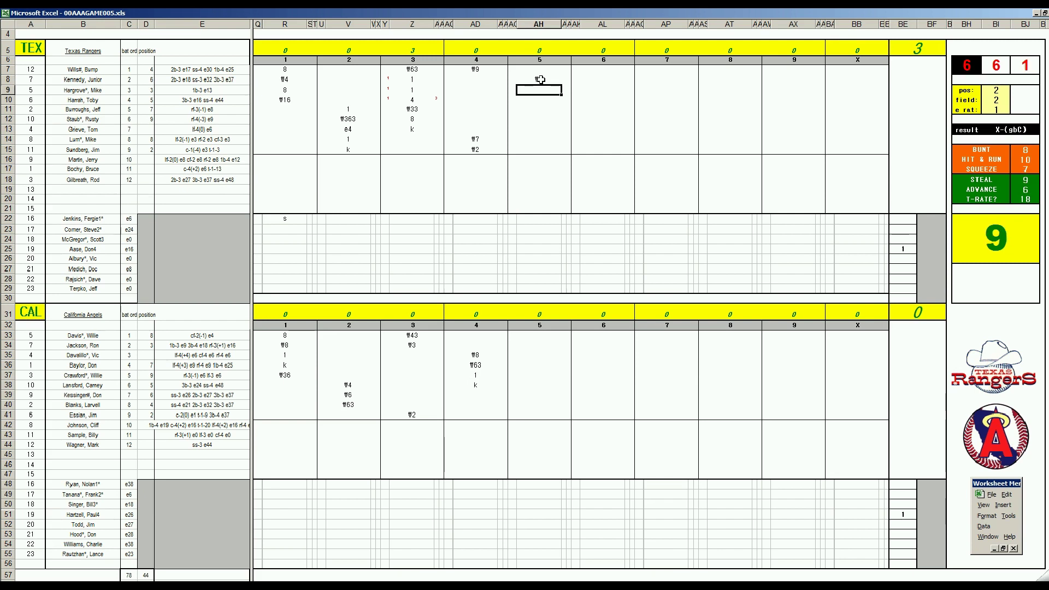
type("1")
key("Return")
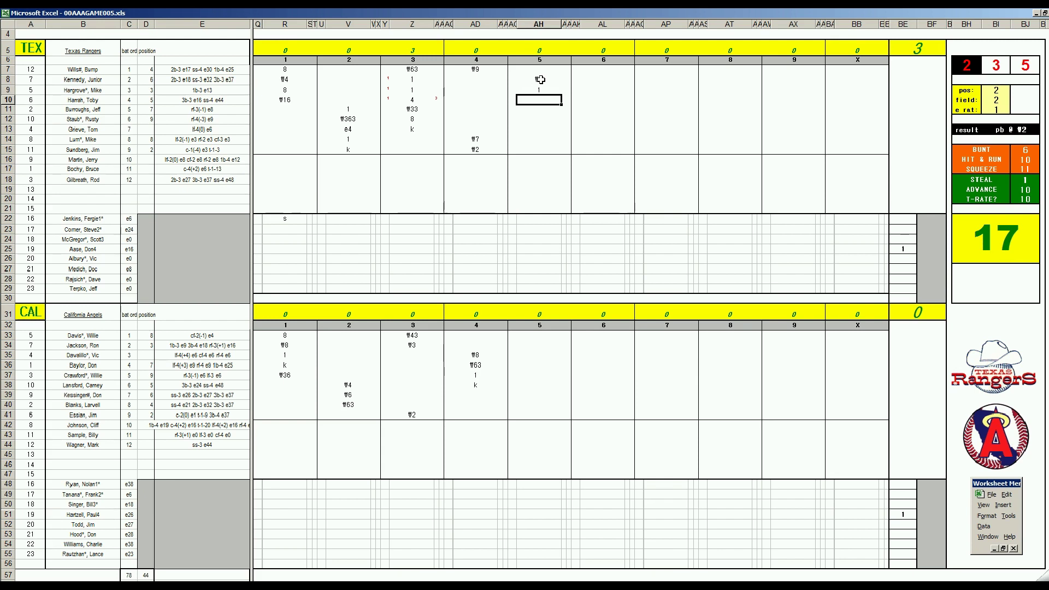
type("\\7")
key("Return")
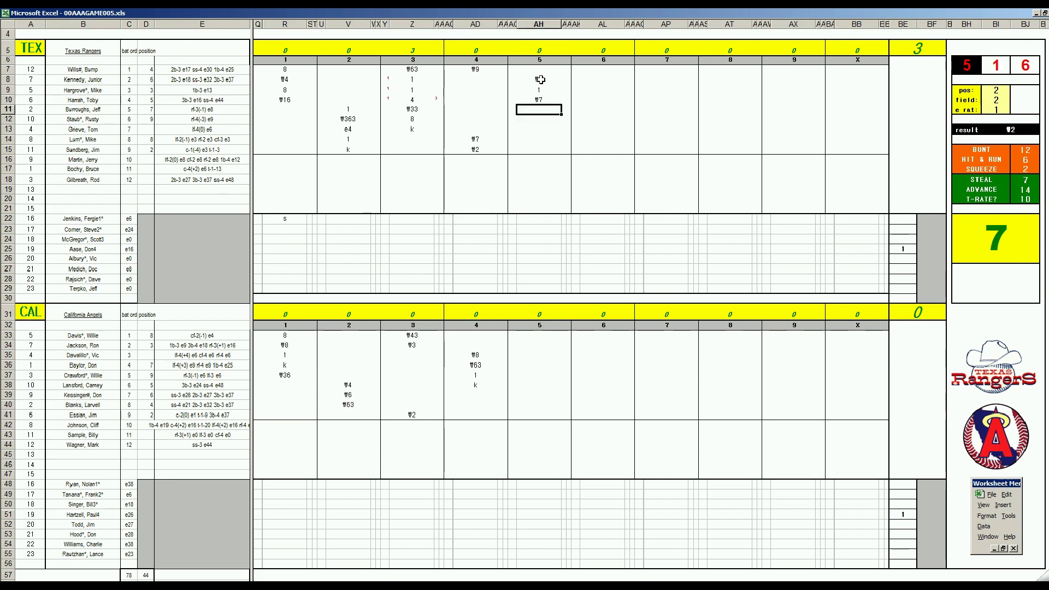
type("k")
Score the Angels' fifth inning as ₩5, k and k in AH39–AH41.
left_click(548, 393)
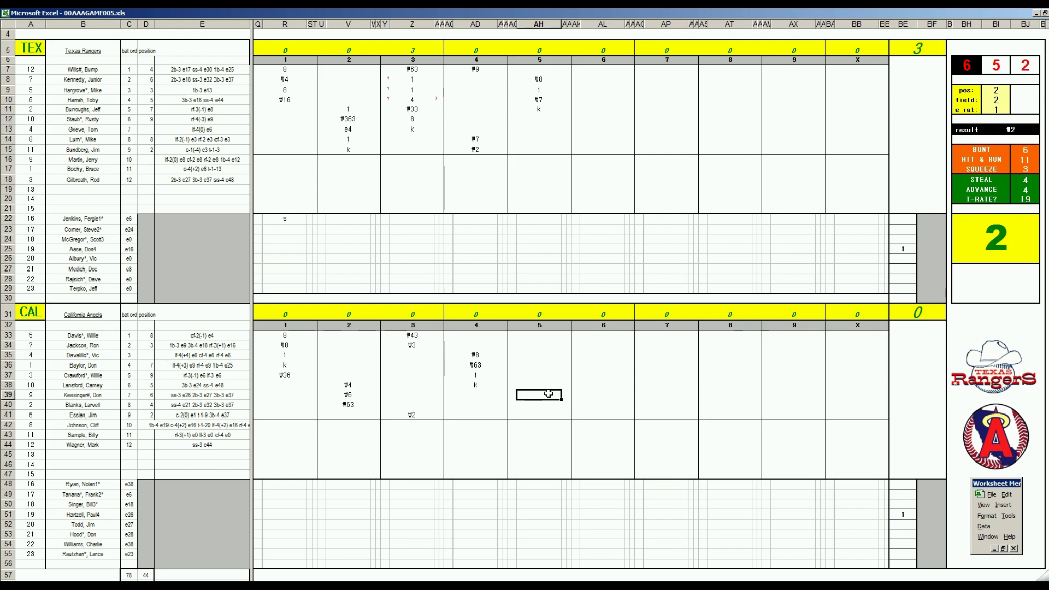
type("\\5")
key("Return")
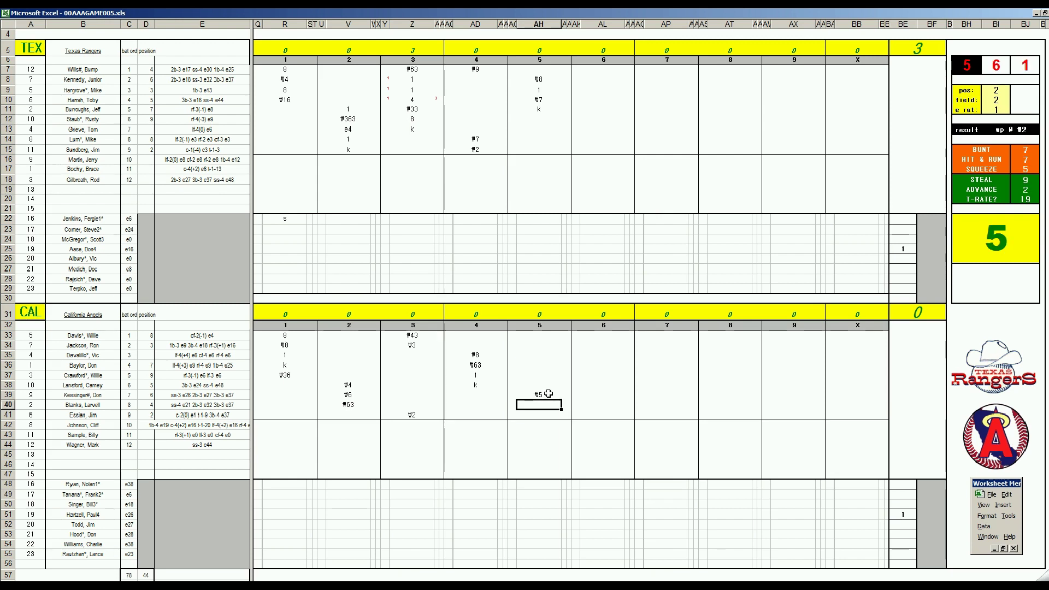
type("k")
key("Return")
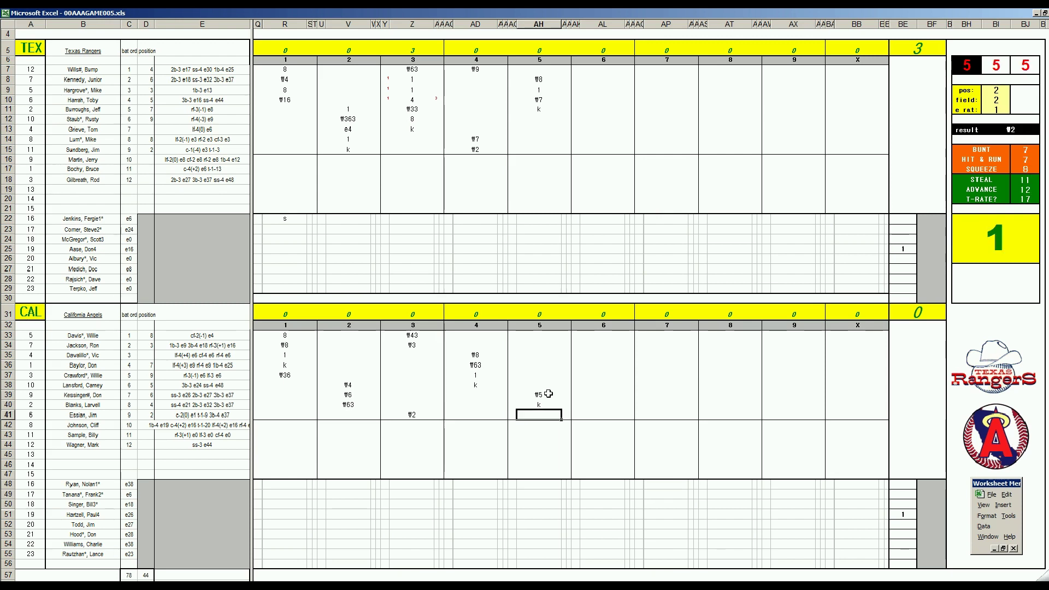
type("k")
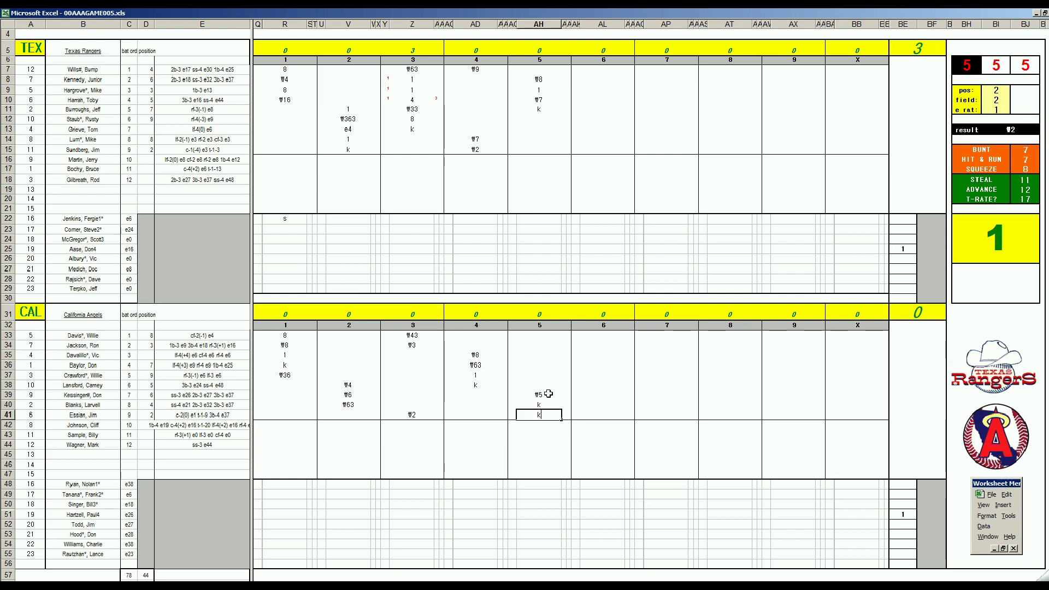
left_click(593, 122)
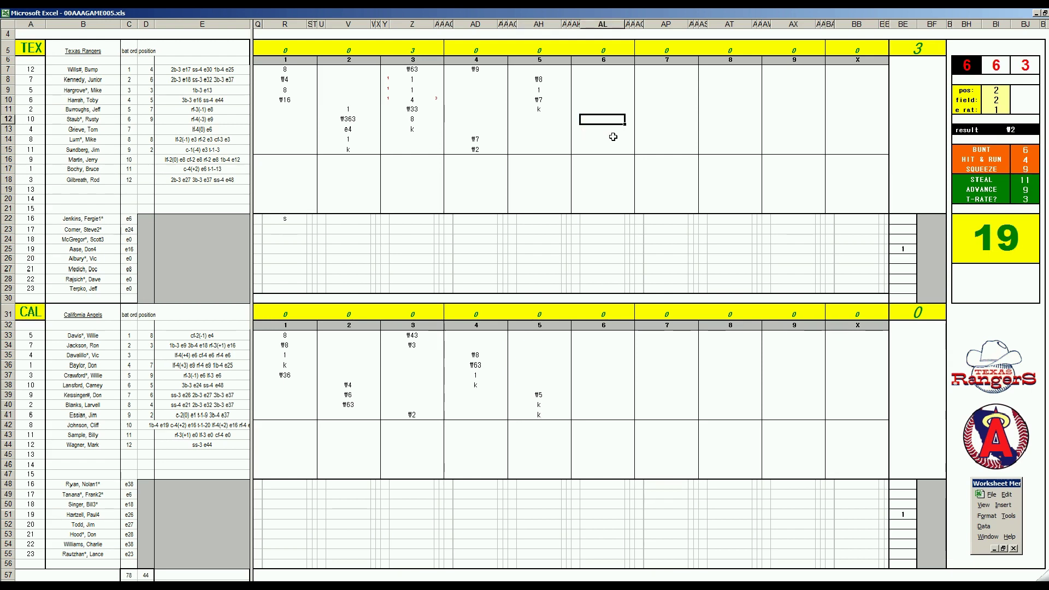
Enter 1 in AL12 and AL13, then set the e rat value to 26.
type("1")
key("Return")
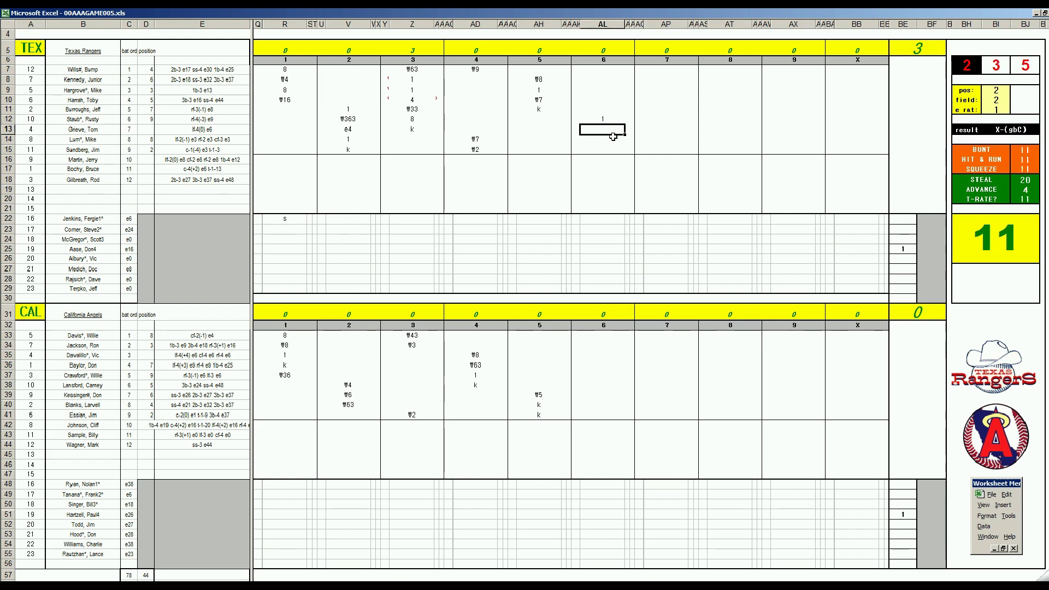
type("1")
key("Return")
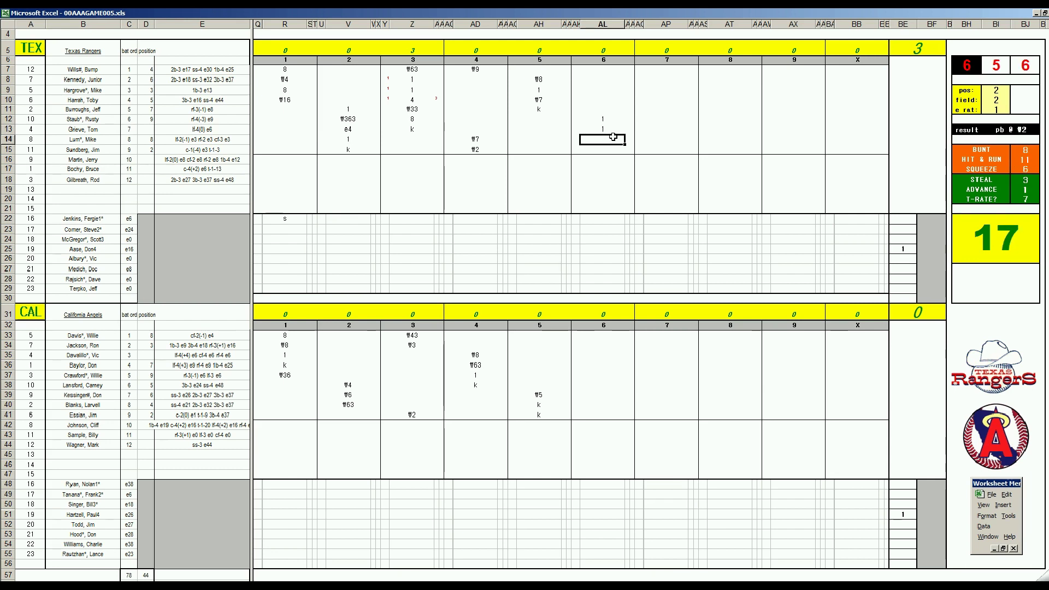
type("1")
key("Return")
key("Return")
type("26")
key("Return")
Record the #13 play in AL14 and the ₩33 out in AL15.
left_click(608, 141)
type("#1")
type("3")
key("Return")
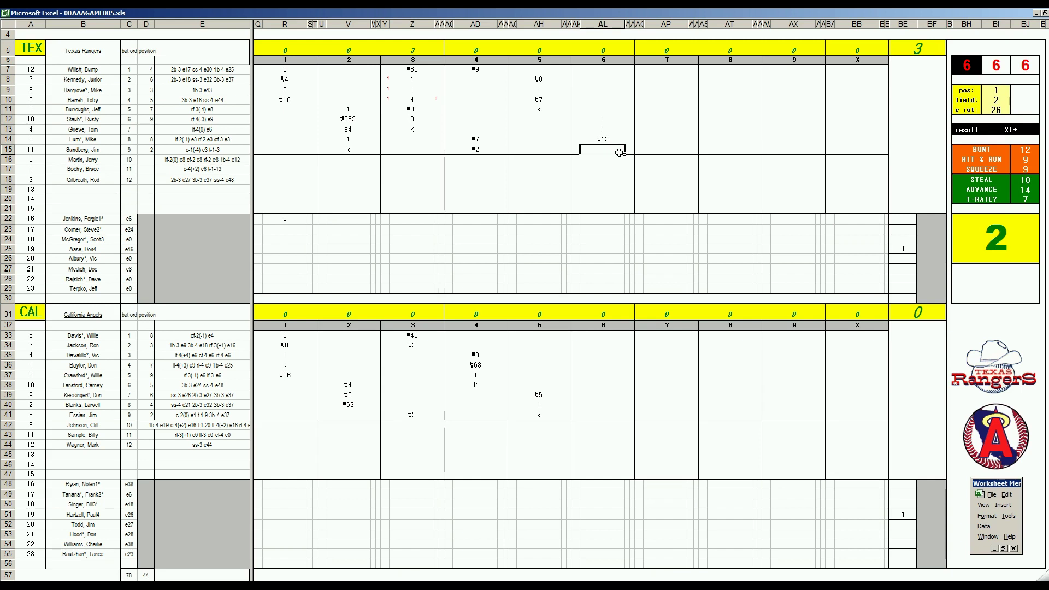
type("\\33")
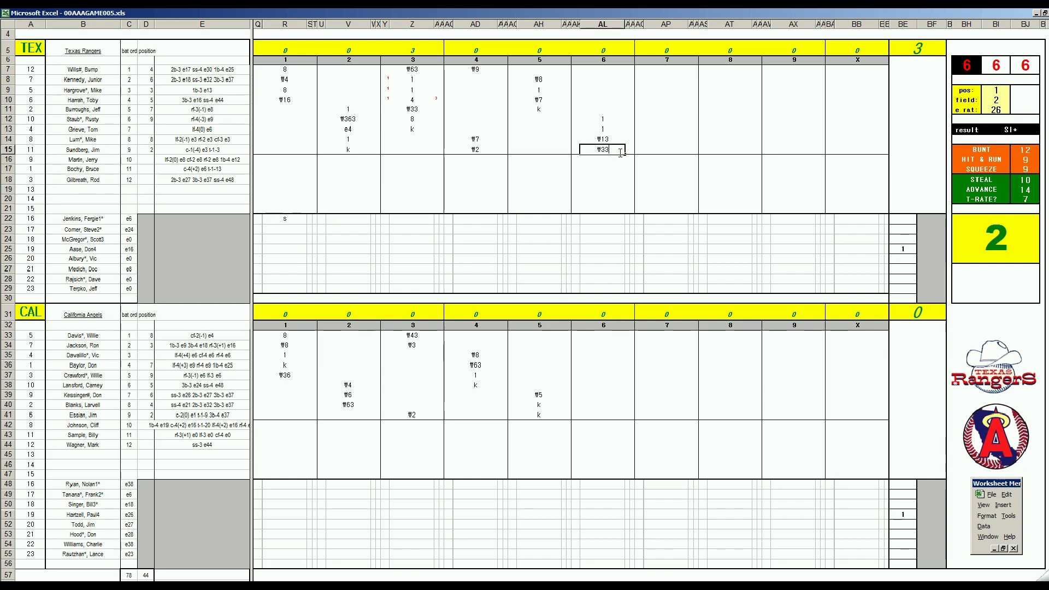
key("Return")
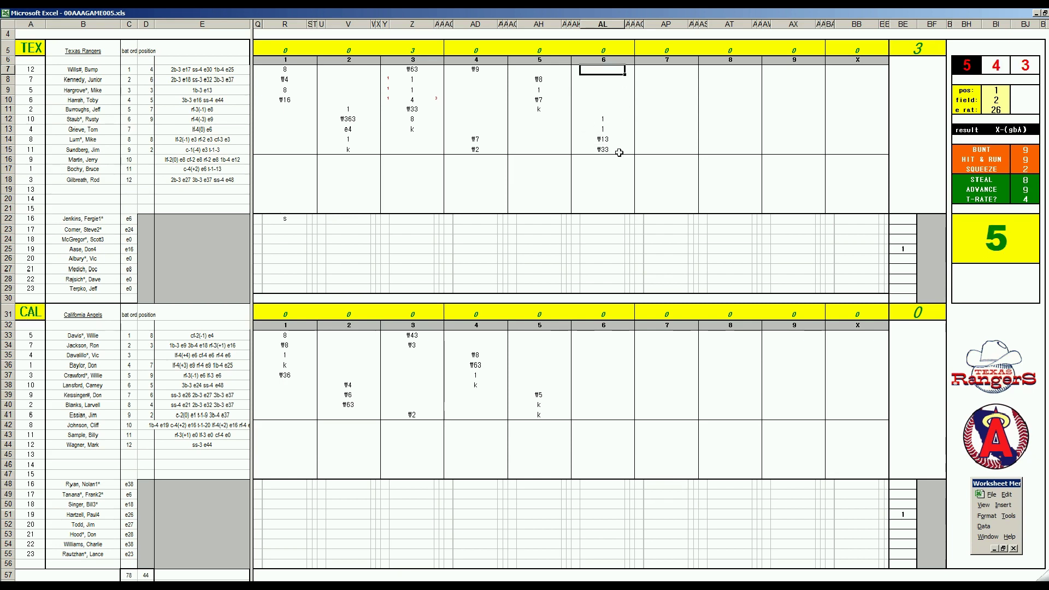
Enter a single in AL7, mark the run at row 12, and start #6 in AL8.
type("1")
key("Return")
key("Down")
key("Down")
key("Down")
type("1")
key("Return")
key("Up")
key("Up")
key("Up")
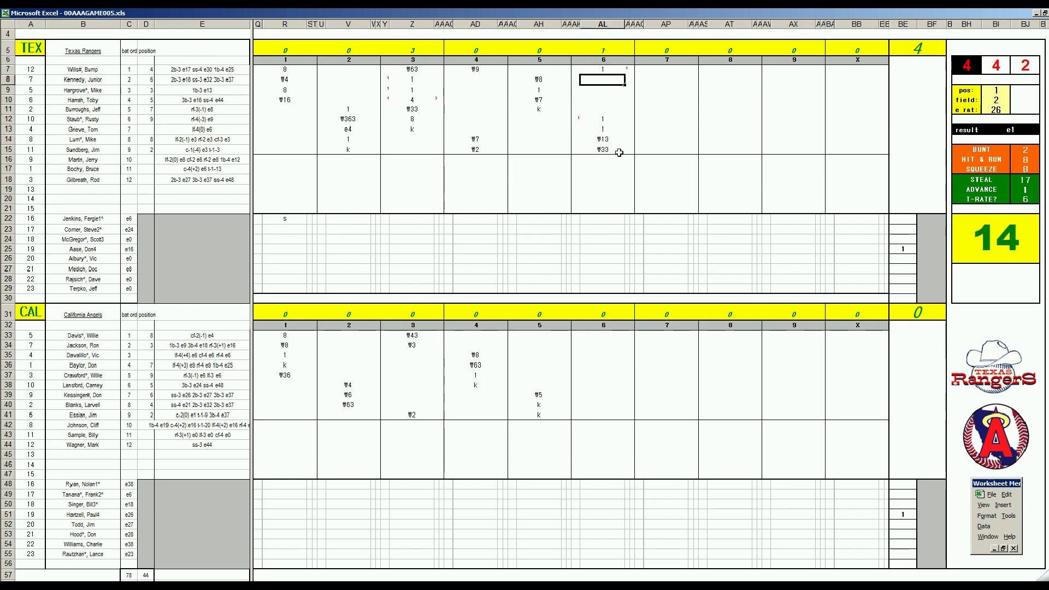
type("#6")
Finish AL8, enter ₩9 and 1 for Angels rows 33–34, and set pos to 4.
left_click(602, 335)
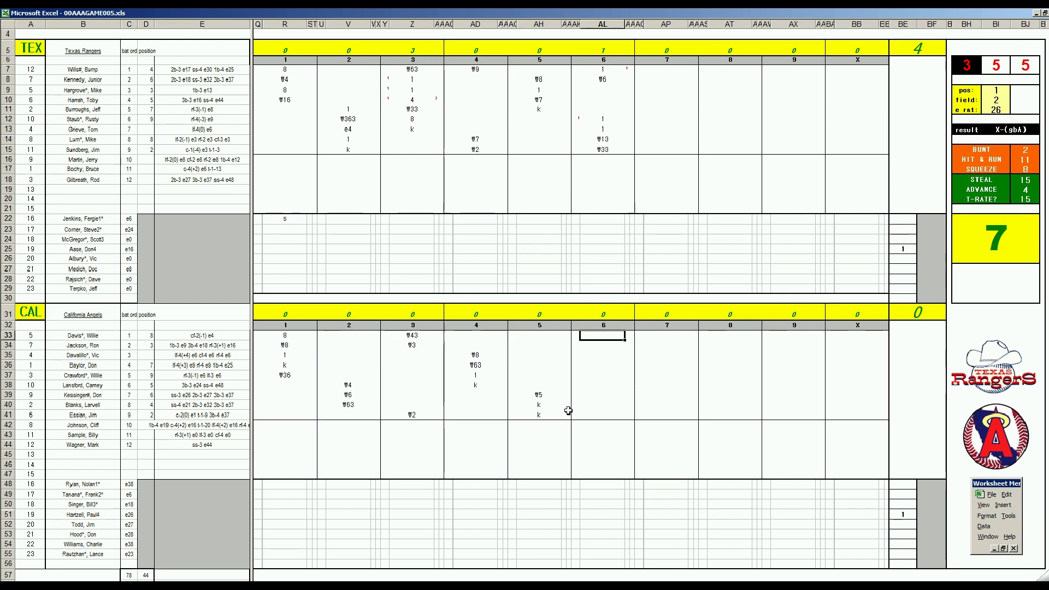
type("#9")
key("Return")
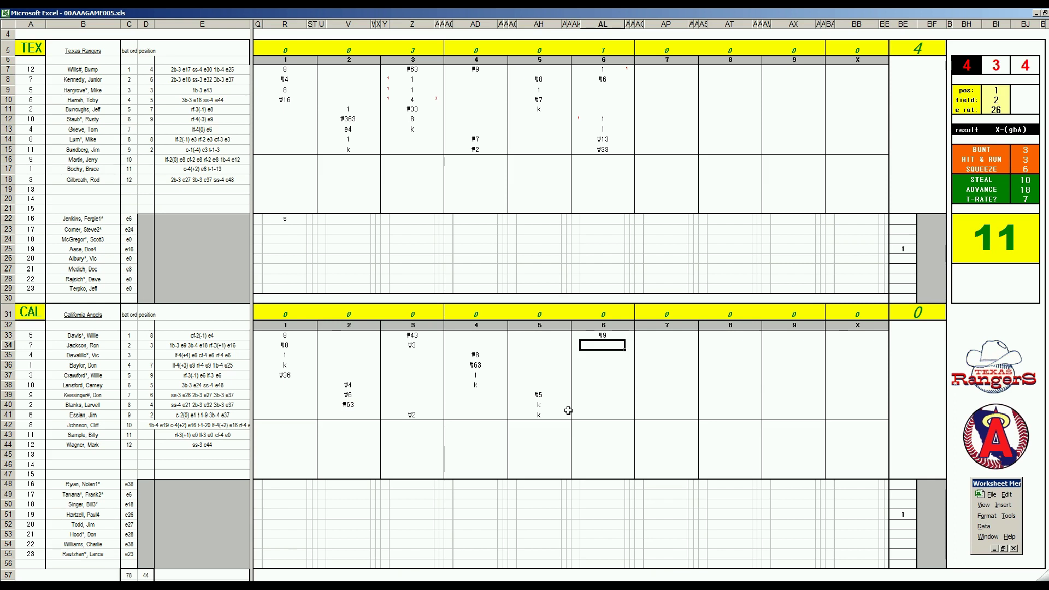
type("1")
key("Return")
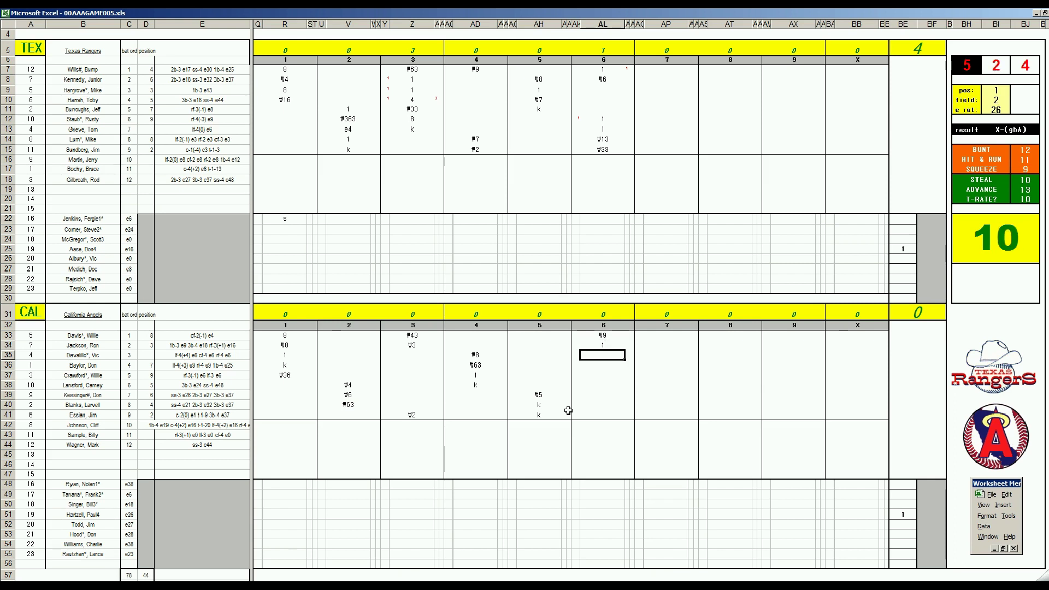
key("ctrl+r")
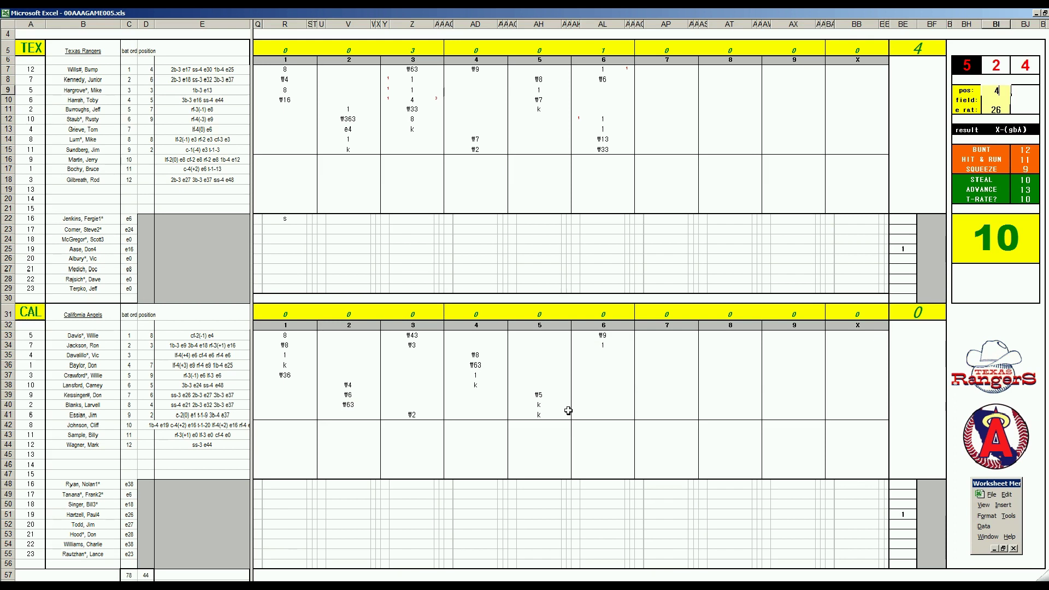
key("Return")
Record the ₩43 out in row 35 and start ₩4 for row 36.
key("Return")
key("Return")
left_click(608, 355)
type("\\43")
key("Return")
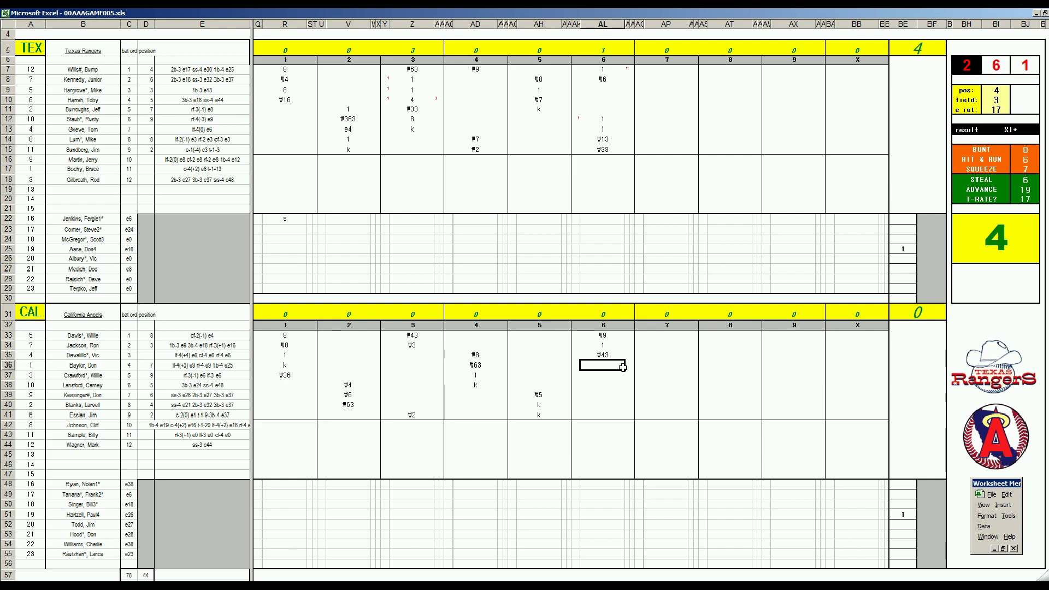
type("\\4")
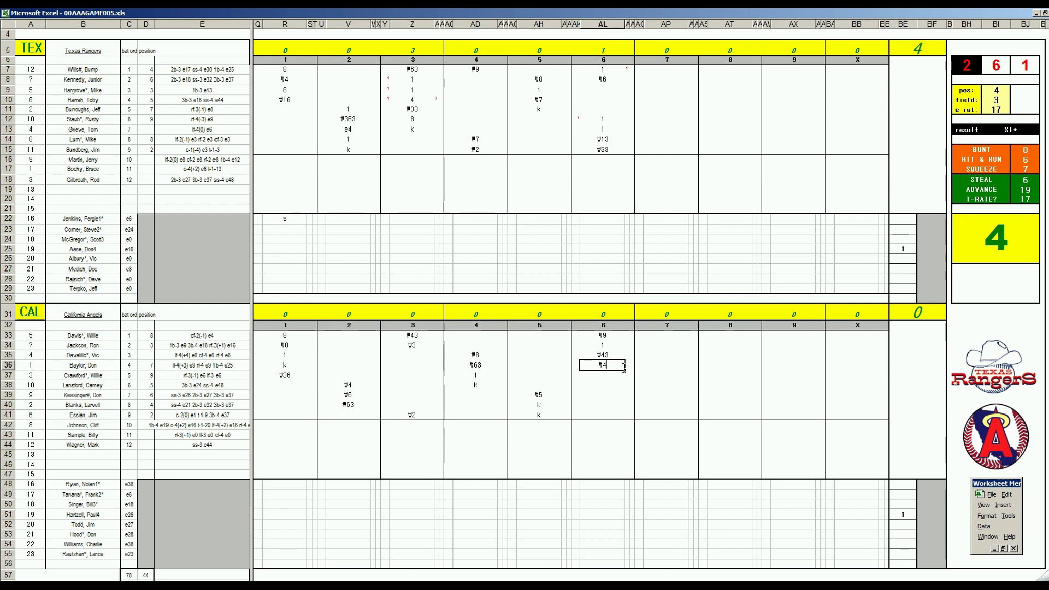
Enter ₩4, 1, 1, 4 and a run of 1 for the Rangers' seventh in AP9–AP11/AO11.
left_click(659, 89)
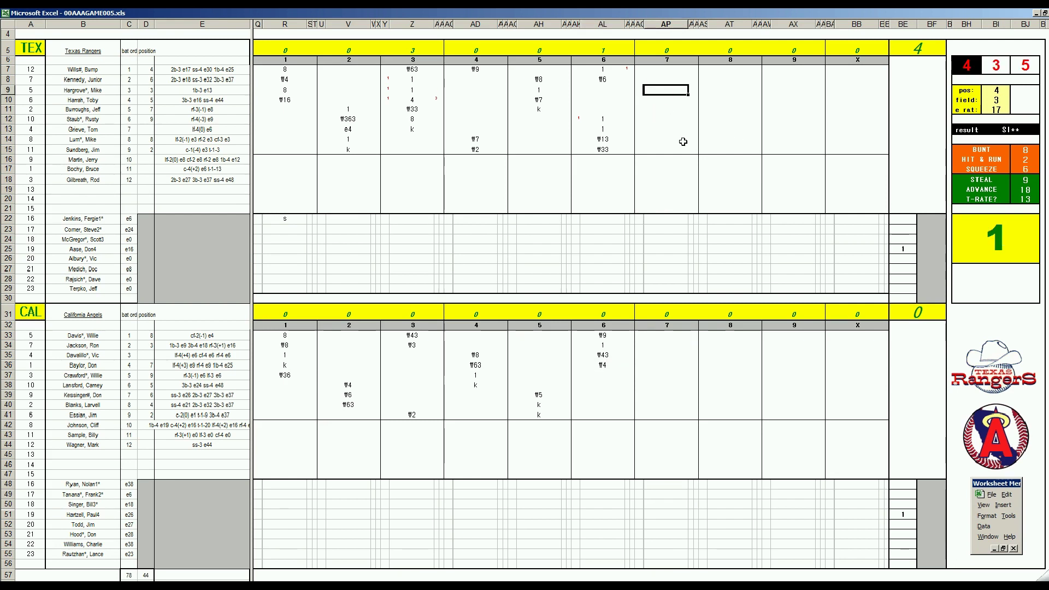
type("₩4")
key("Return")
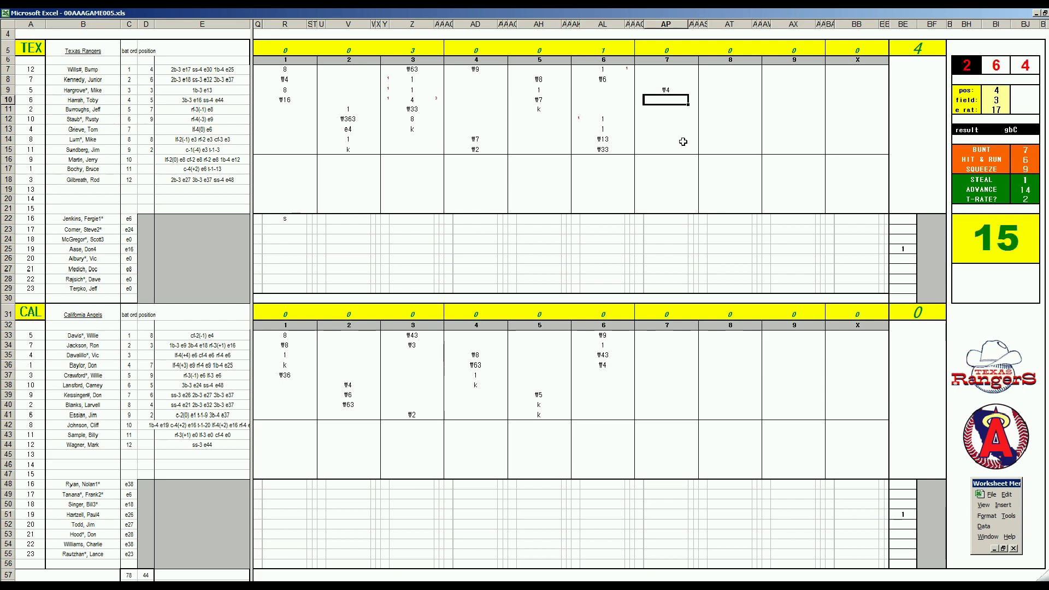
type("1")
key("Return")
key("Right")
key("Left")
type("1")
key("Return")
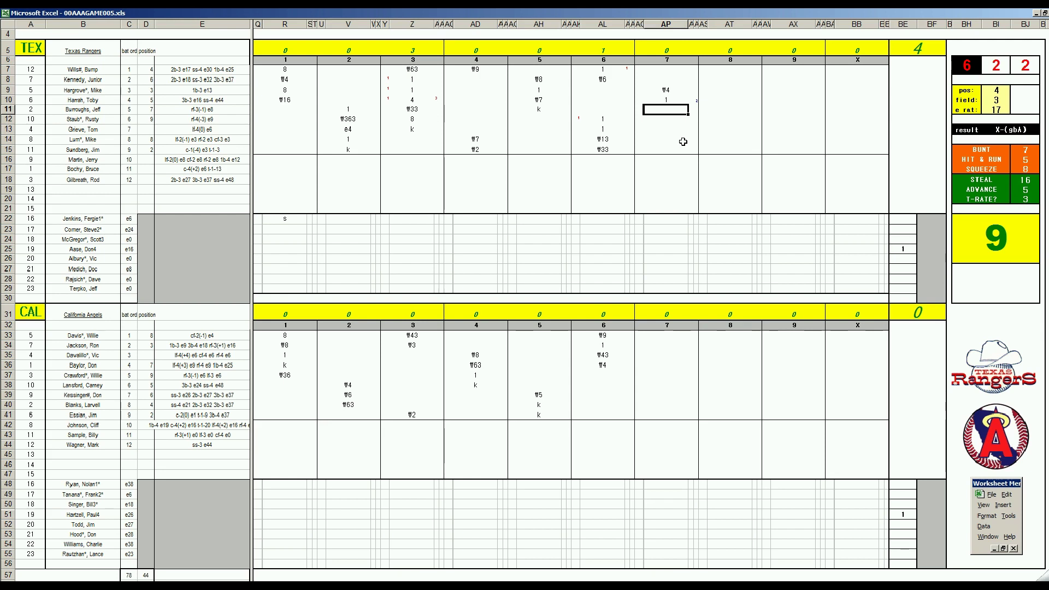
type("4")
key("Left")
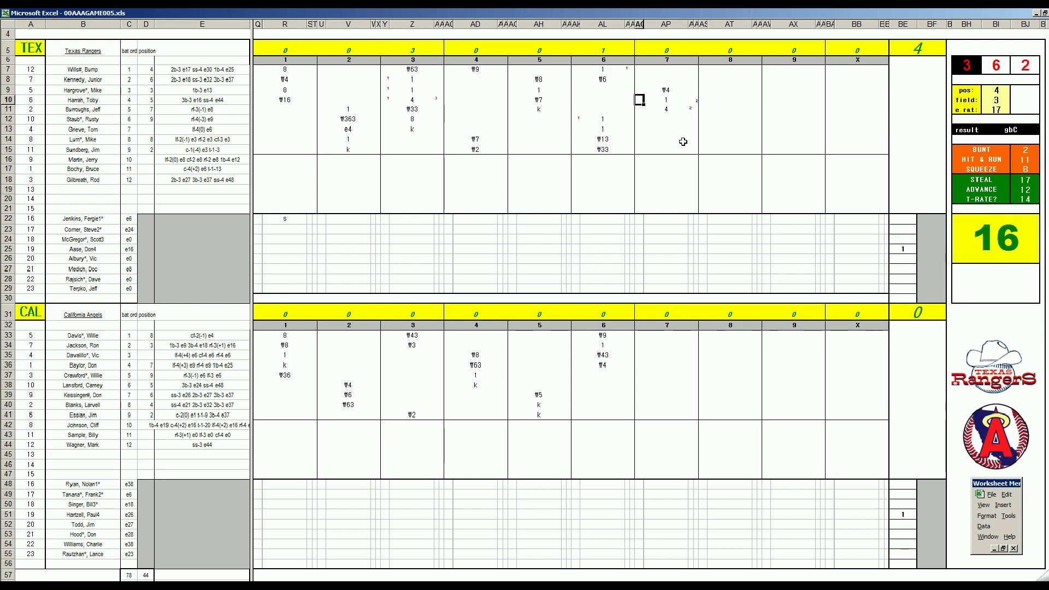
type("1")
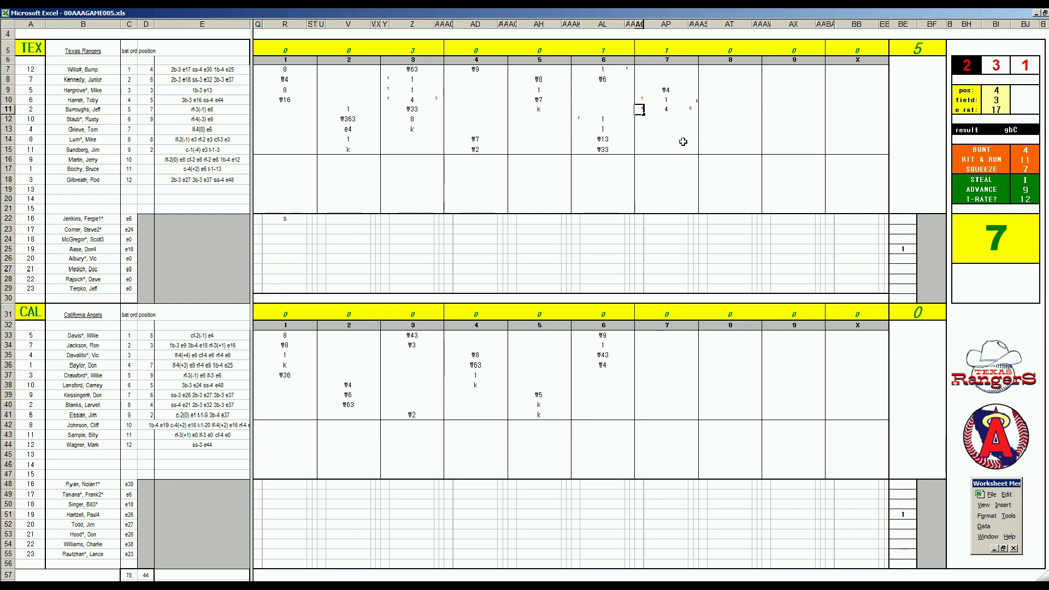
Log 6 1/3 innings pitched in BF51 and relief entry inning 7 in BE55.
left_click(929, 514)
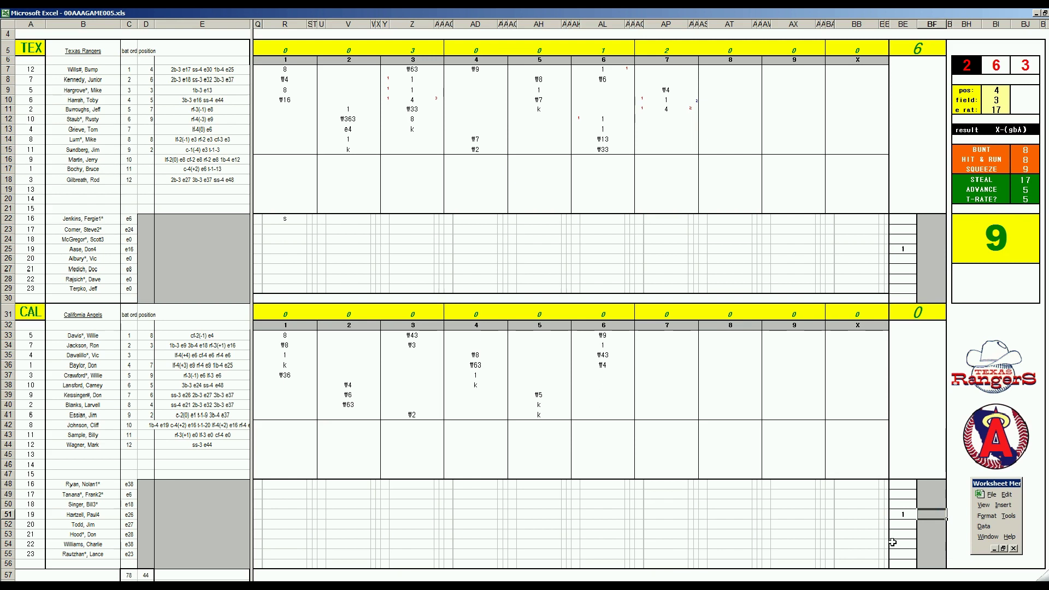
type("6 1/3")
key("Return")
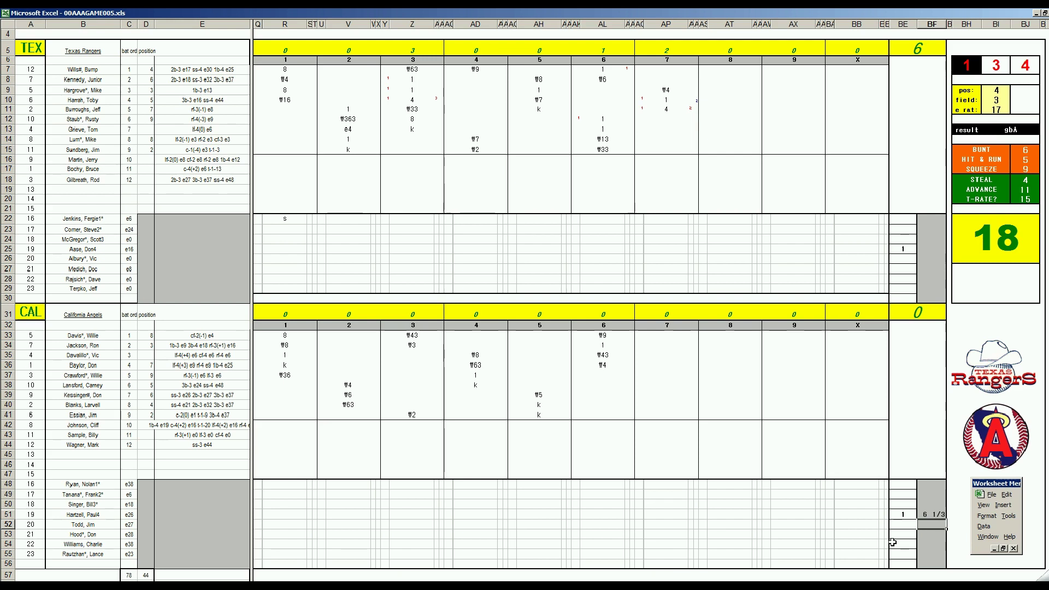
left_click(892, 542)
key("Down")
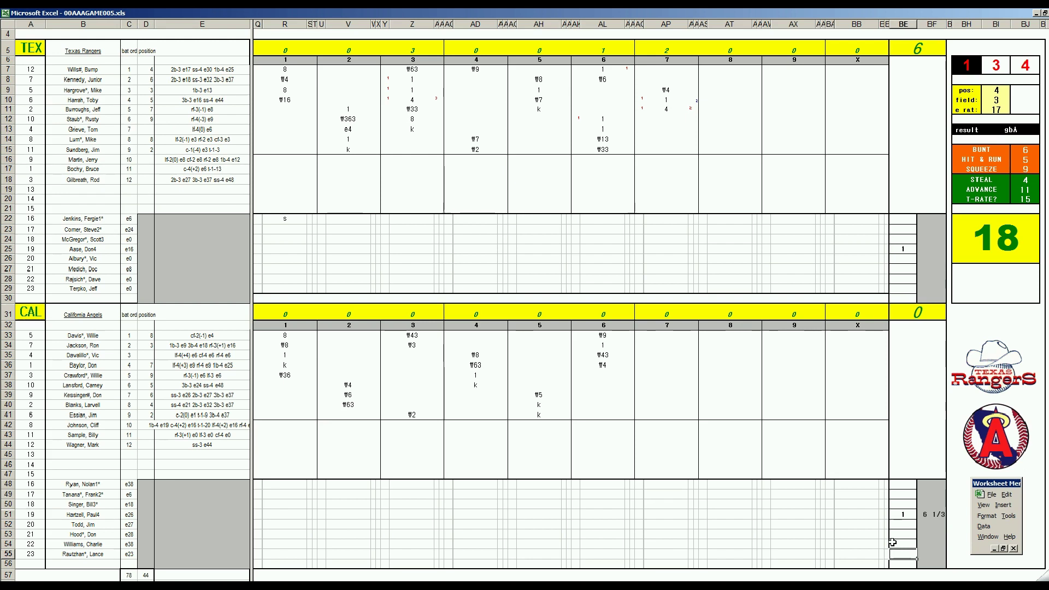
type("7")
key("Left")
key("Left")
key("Left")
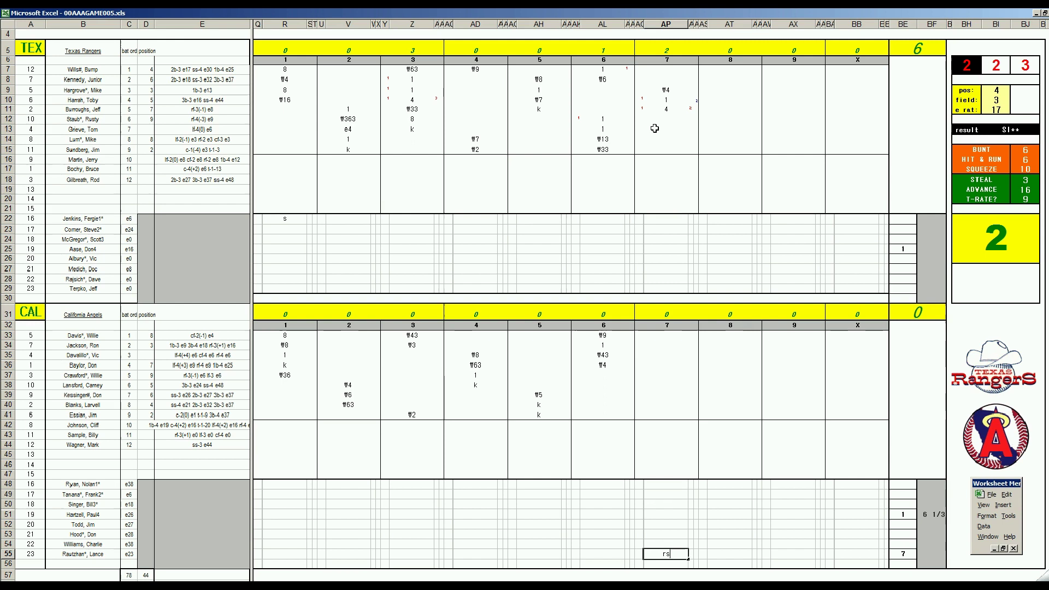
Enter 1 in AP12 and AP13, then start ₩543 in AP16.
left_click(664, 121)
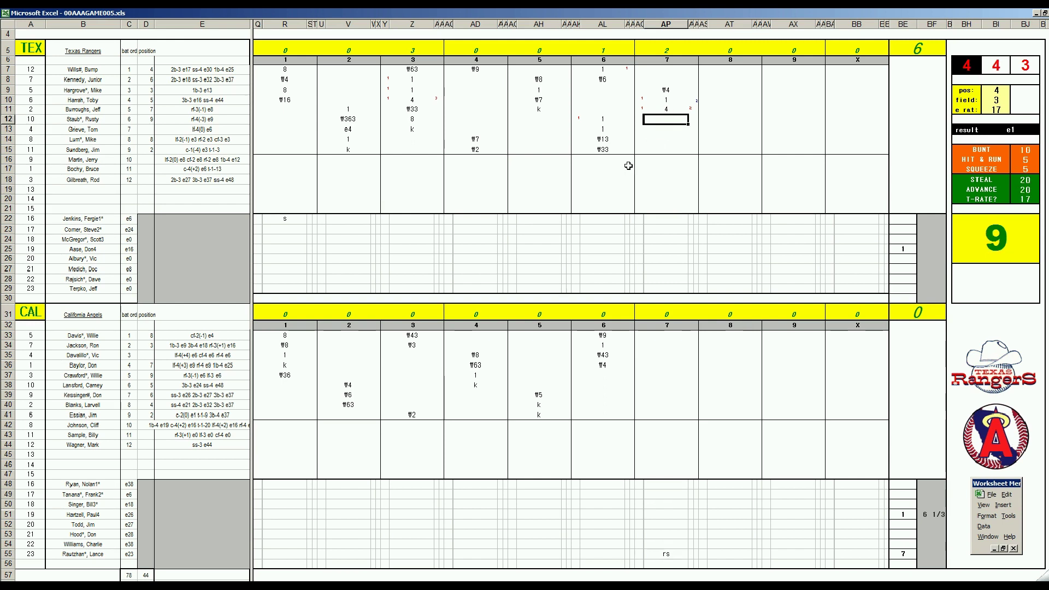
type("1")
key("Return")
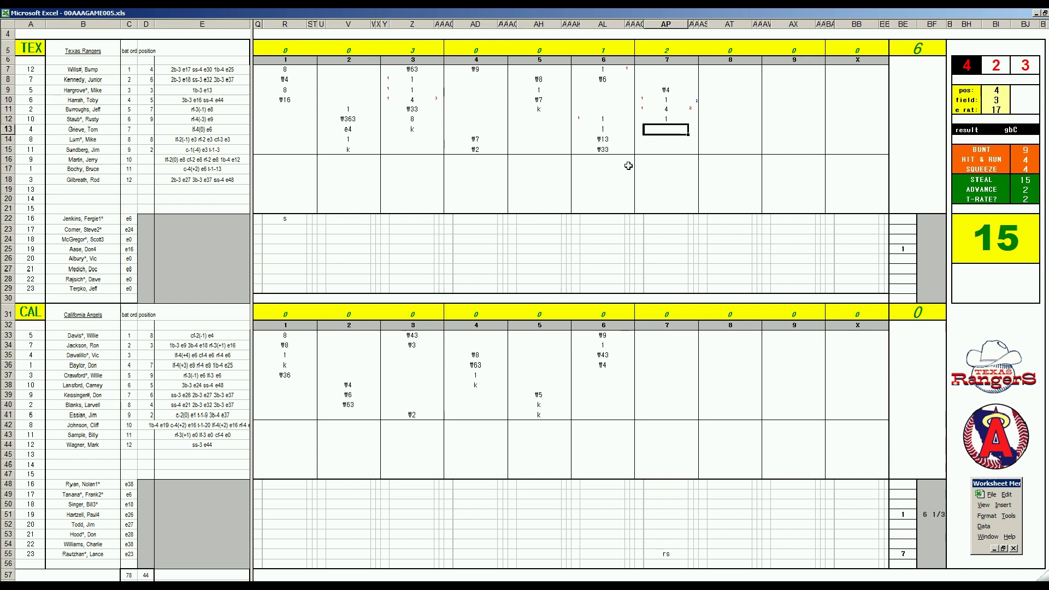
type("1")
key("Return")
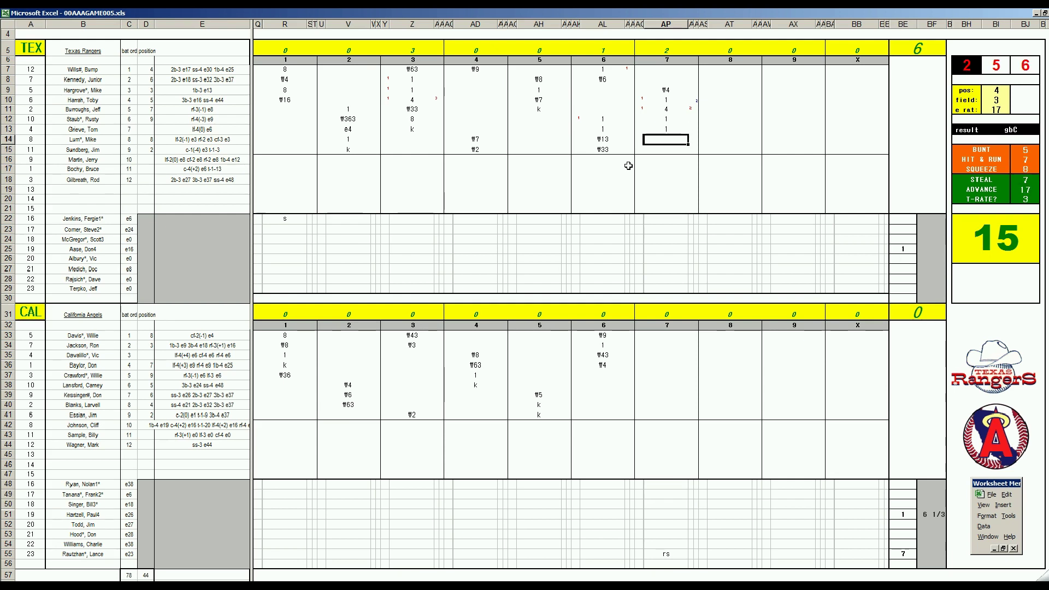
key("Return")
key("Return")
type("\\543")
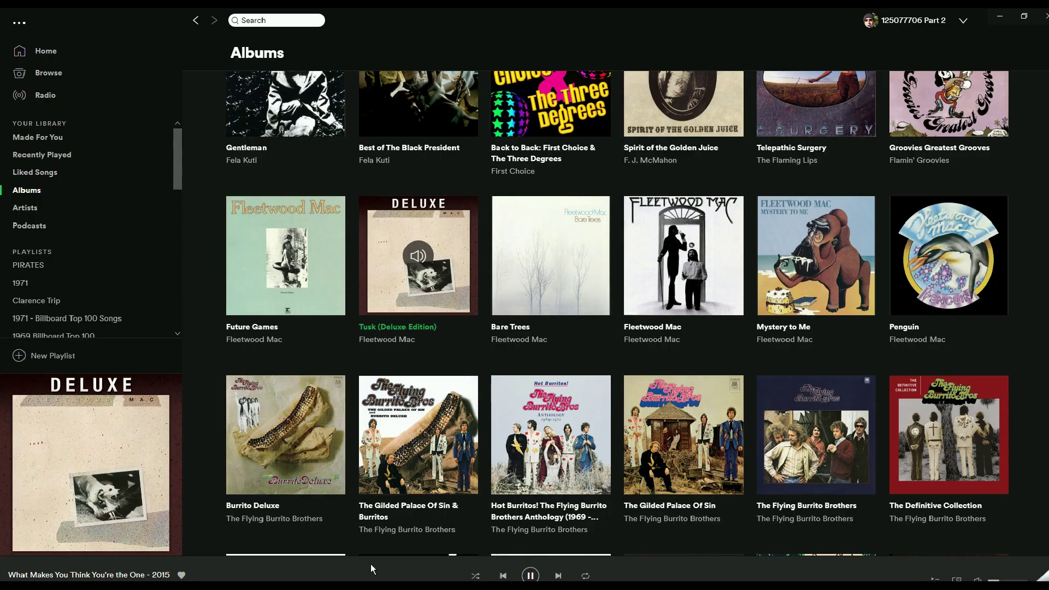
Open the now-playing Tusk (Deluxe Edition) album, play Tusk - 2015 Remaster, and return to Excel.
left_click(145, 519)
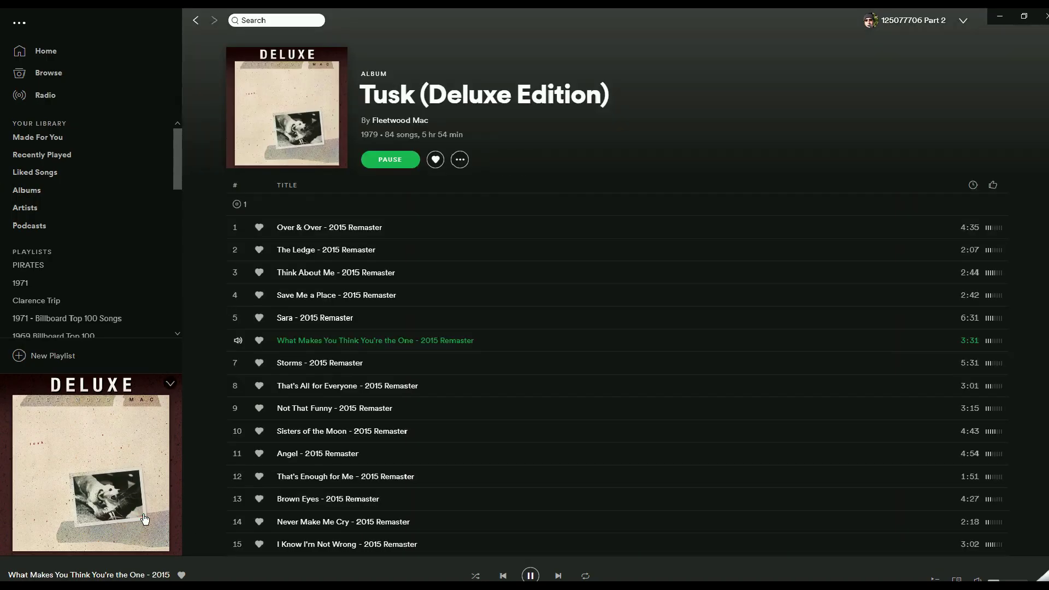
scroll(542, 421, "down", 1)
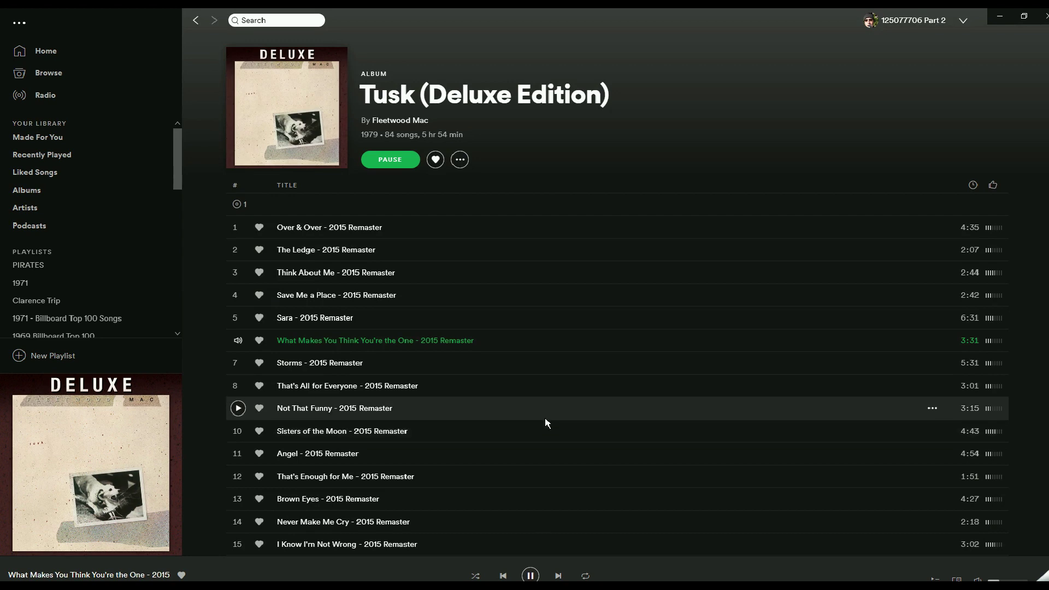
scroll(544, 421, "down", 1)
scroll(545, 422, "down", 2)
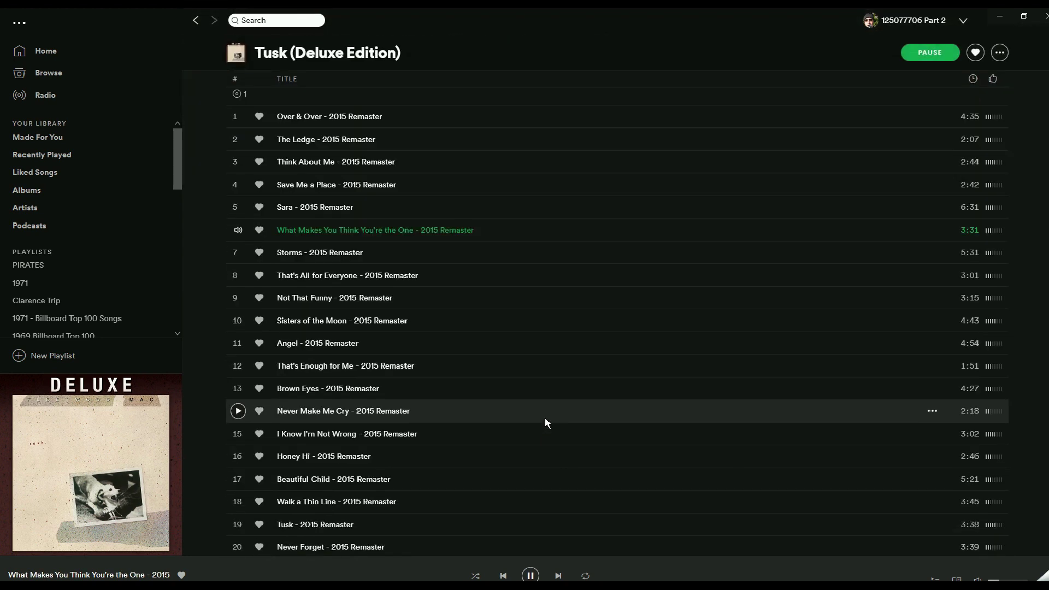
scroll(546, 422, "down", 1)
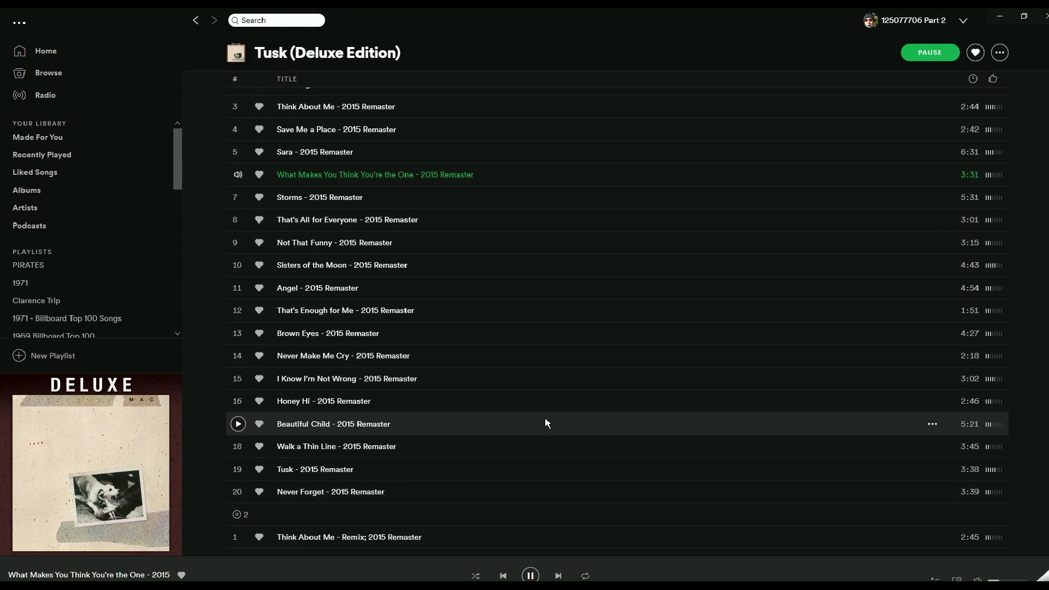
left_click(238, 469)
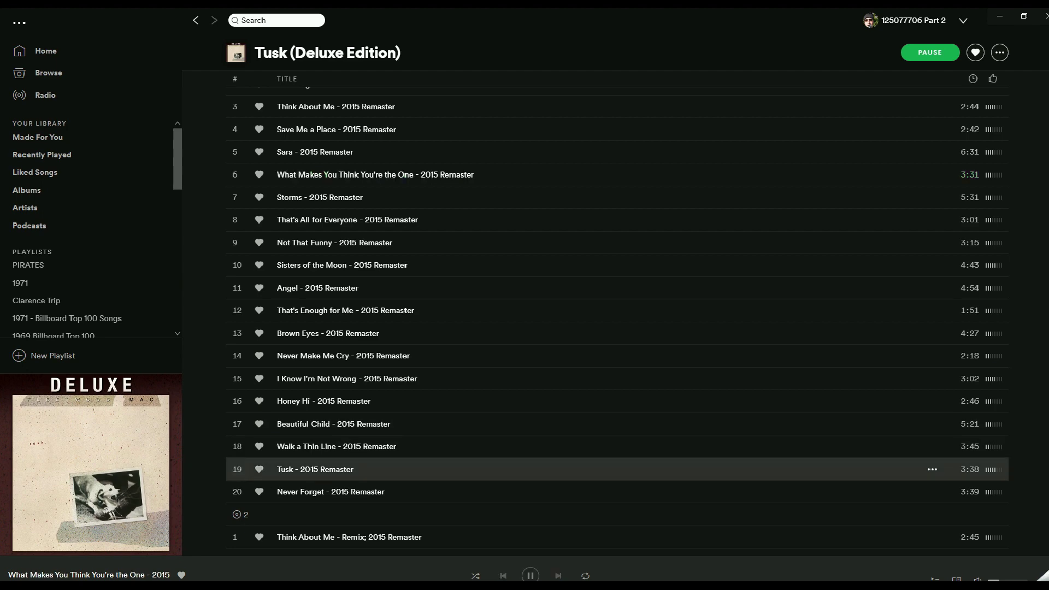
left_click(295, 562)
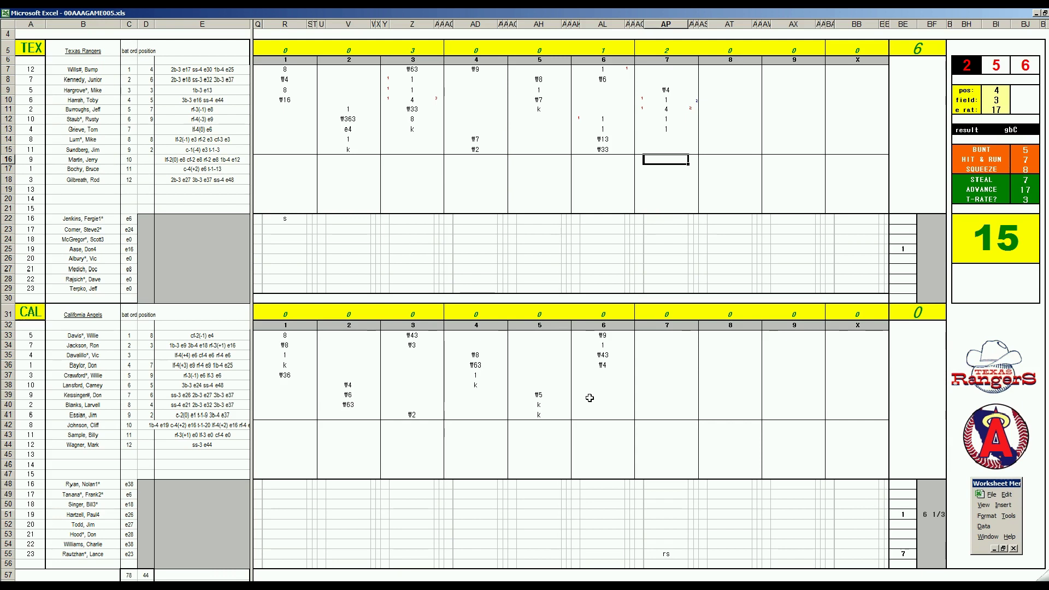
Enter 1, 1 and the ₩16 out for the Angels' seventh in AP37–AP39.
left_click(653, 374)
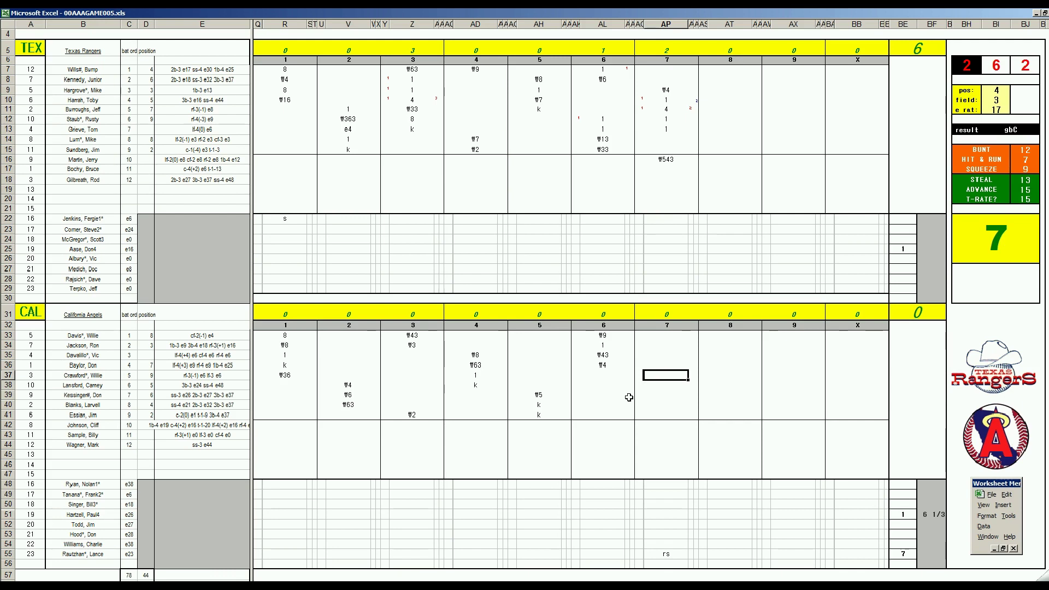
type("1")
key("Return")
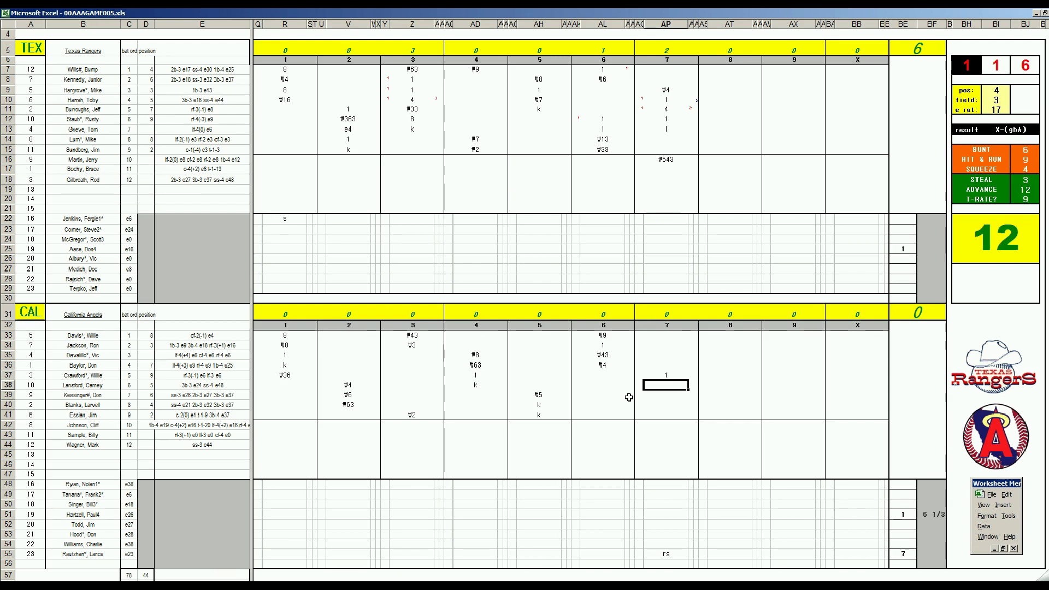
type("1")
key("Return")
type("\\16")
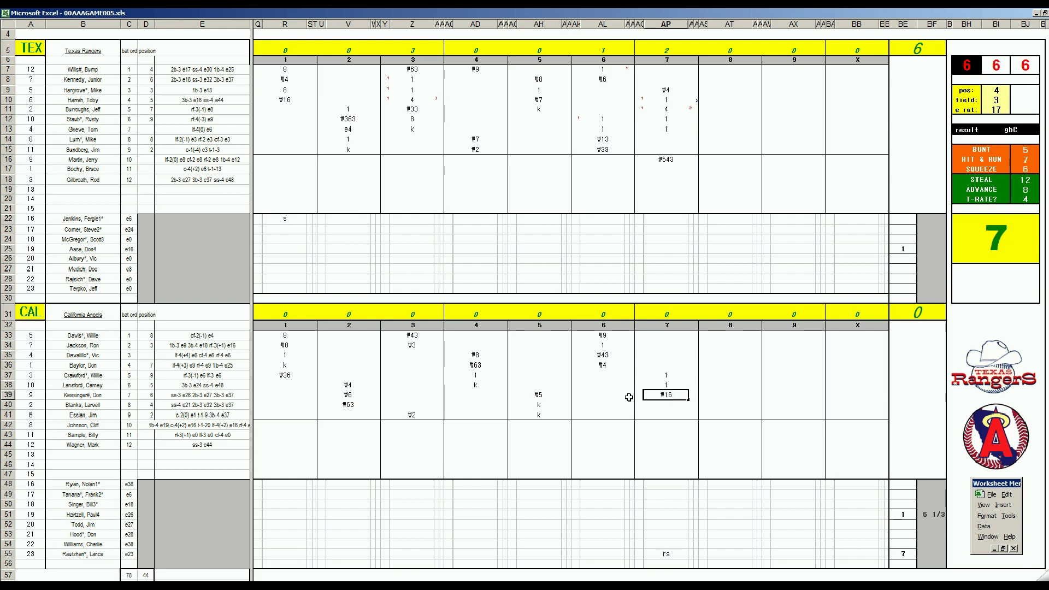
key("Return")
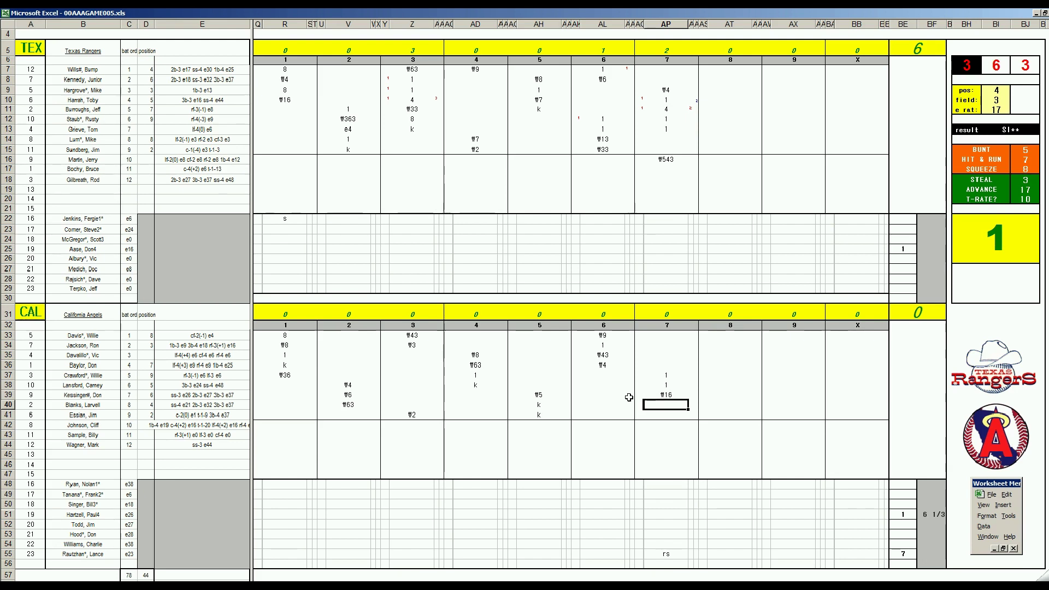
Record the ₩53 out in AP40 and the ₩63 out in AP41.
type("\\53")
key("Return")
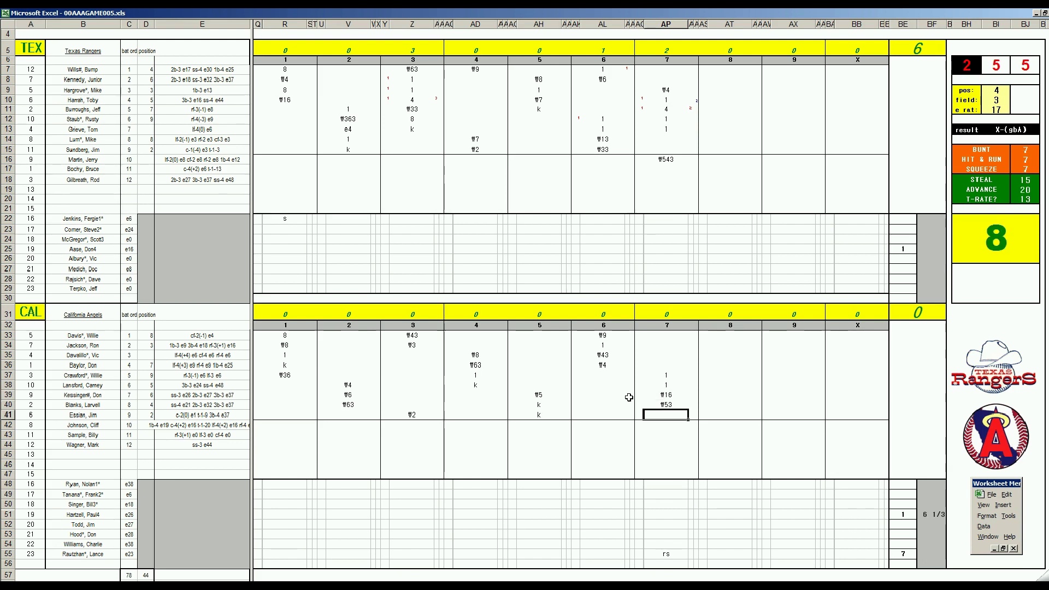
type("\\63")
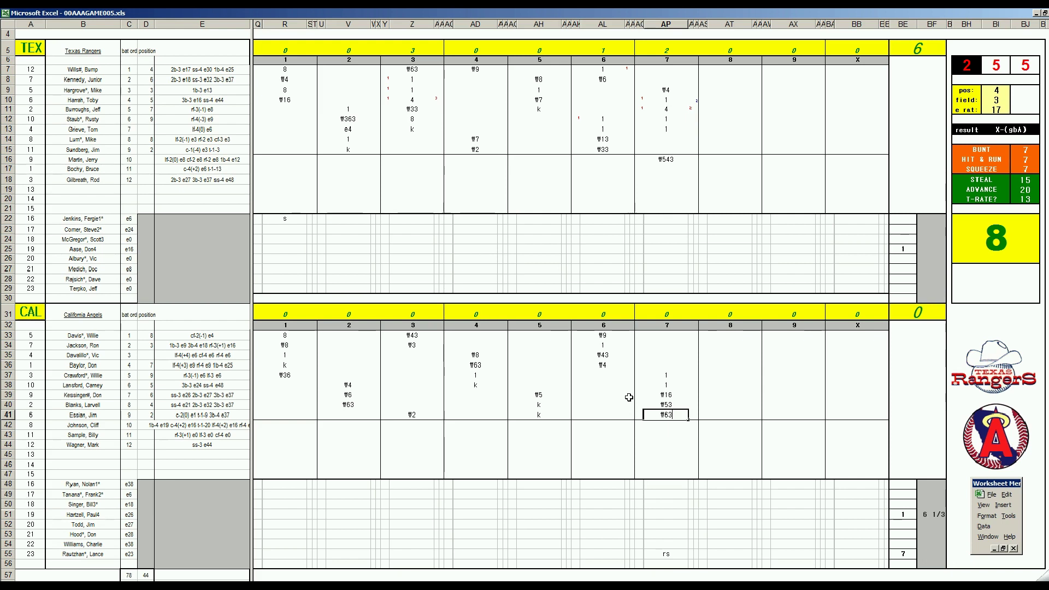
Record a strikeout in AT15 and the ₩8 and ₩9 outs in AT7 and AT8.
left_click(717, 147)
type("k")
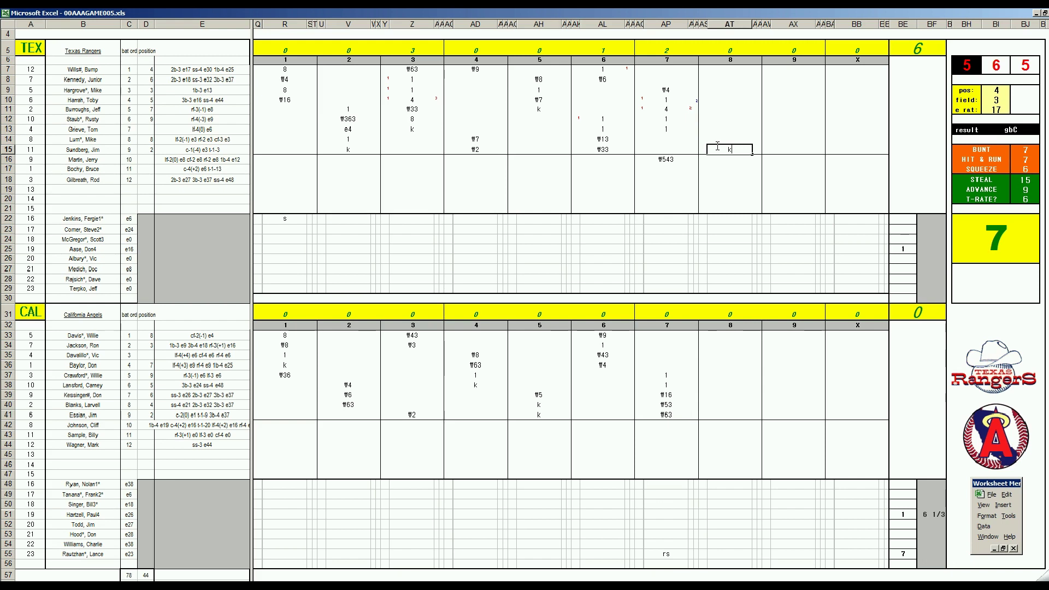
key("Return")
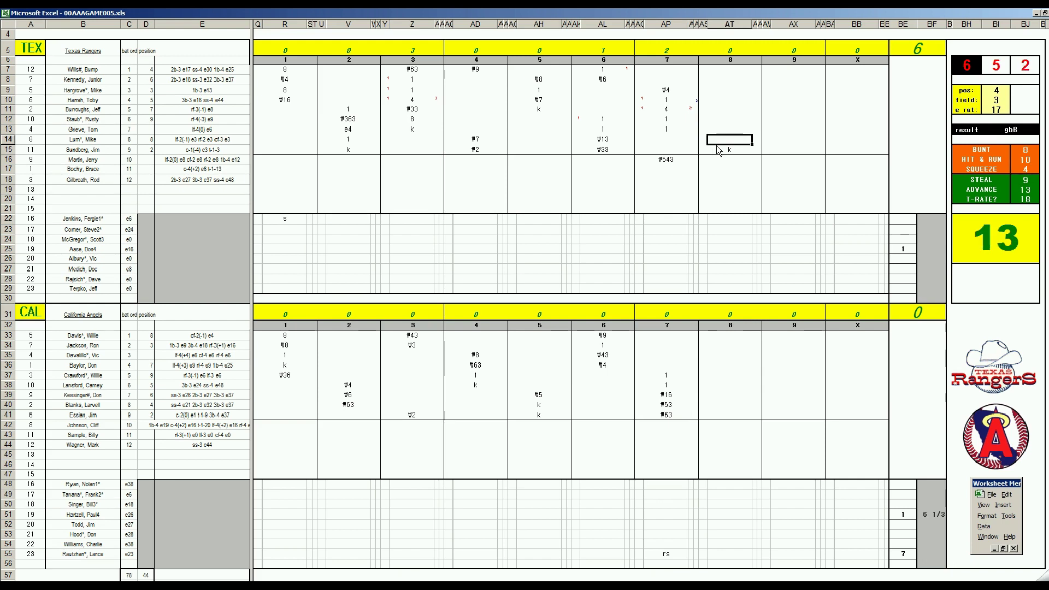
type("\\8")
key("Return")
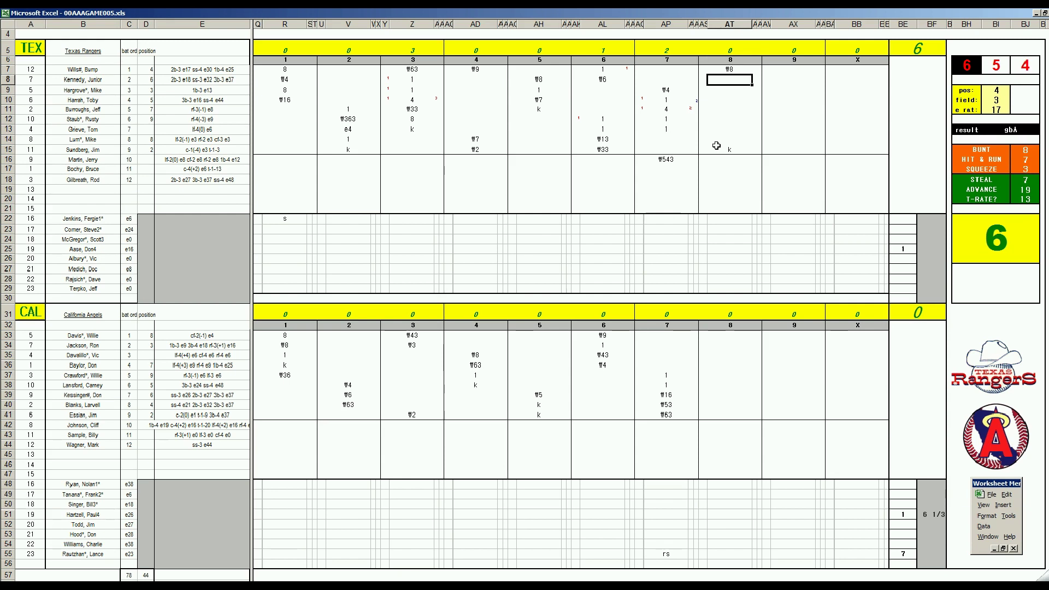
type("\\9")
Log 1 2/3 innings in BF55 and 7 in BF25.
left_click(927, 555)
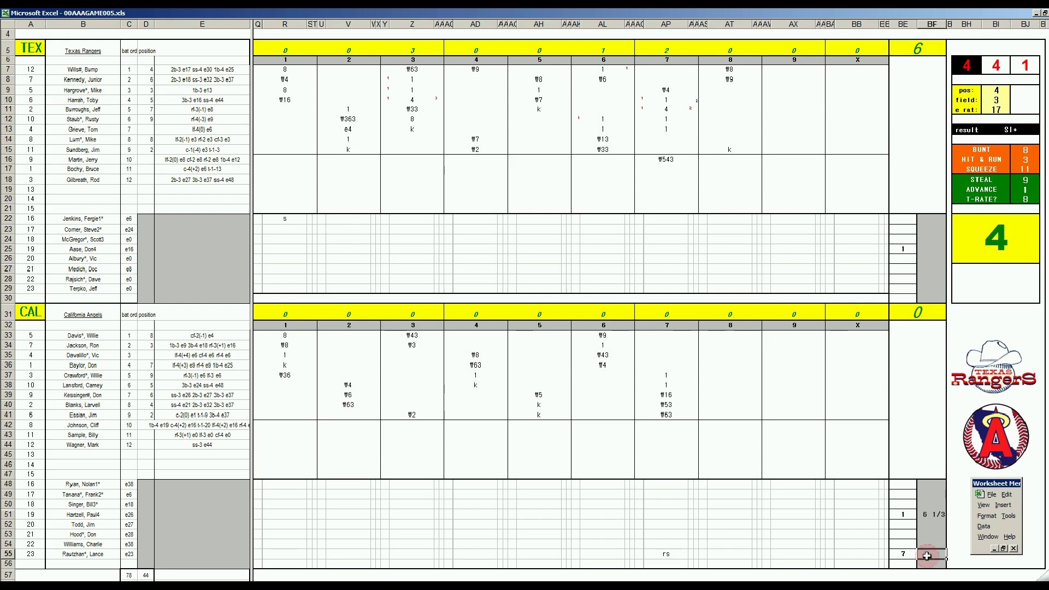
type("+5r3")
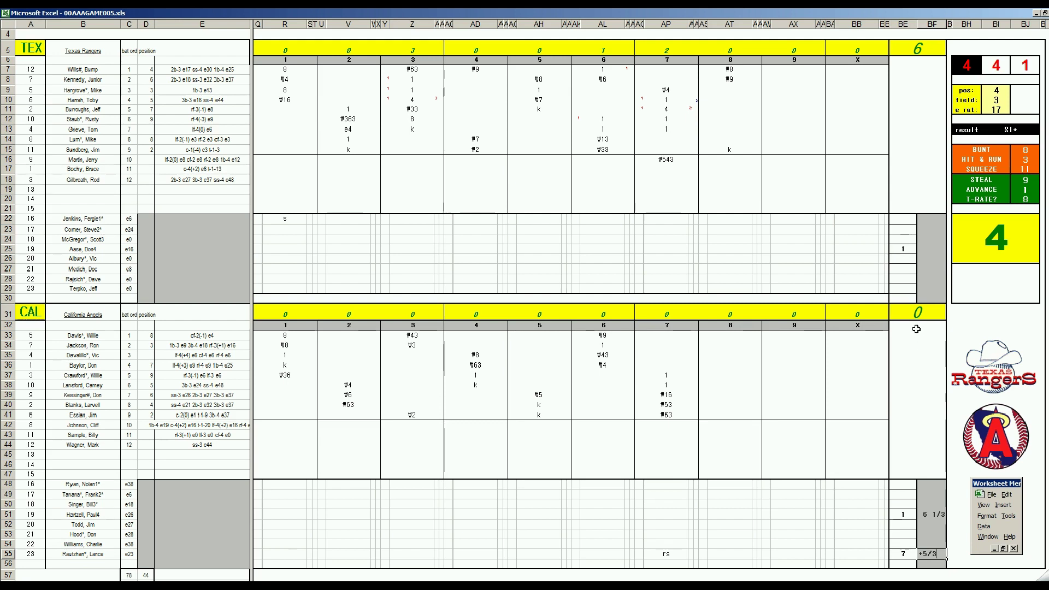
left_click(924, 249)
type("7")
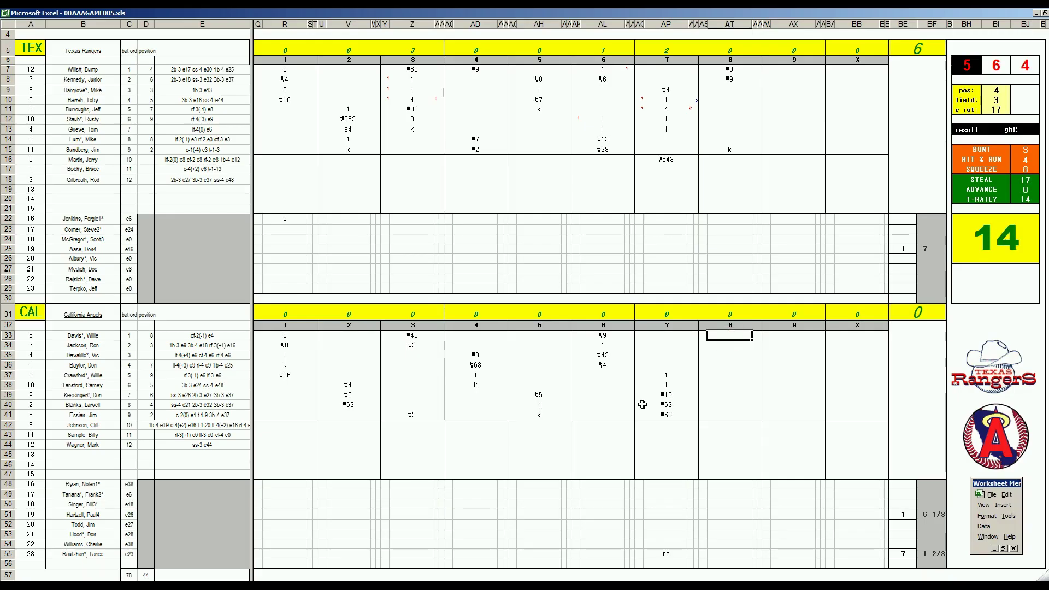
Enter k, 4, #3 and #4 in AT33:AT36, then 9 for the row-52 pitcher in BE52.
type("k")
key("Return")
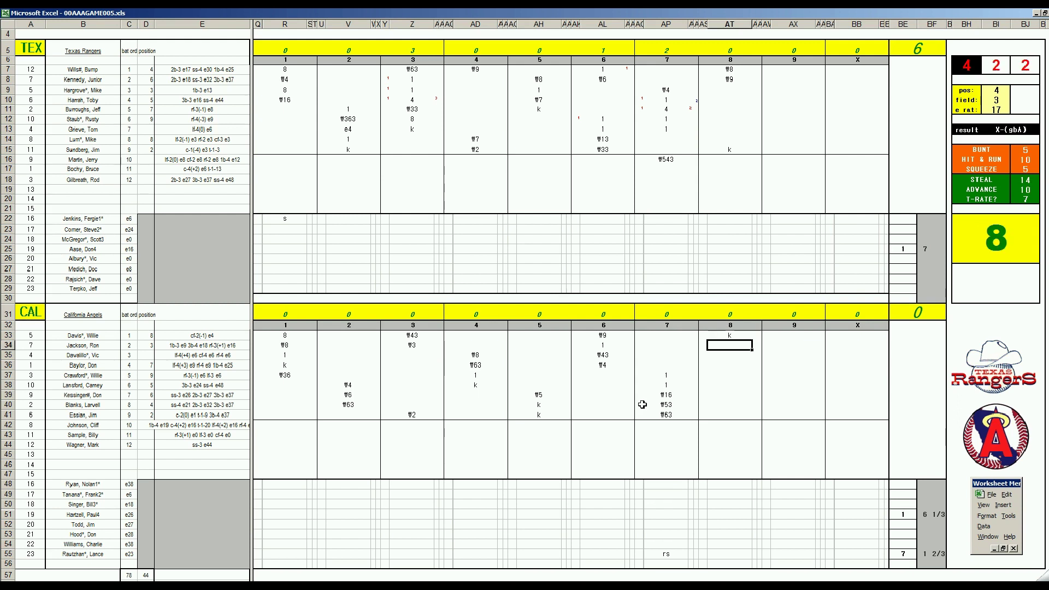
type("4")
key("Return")
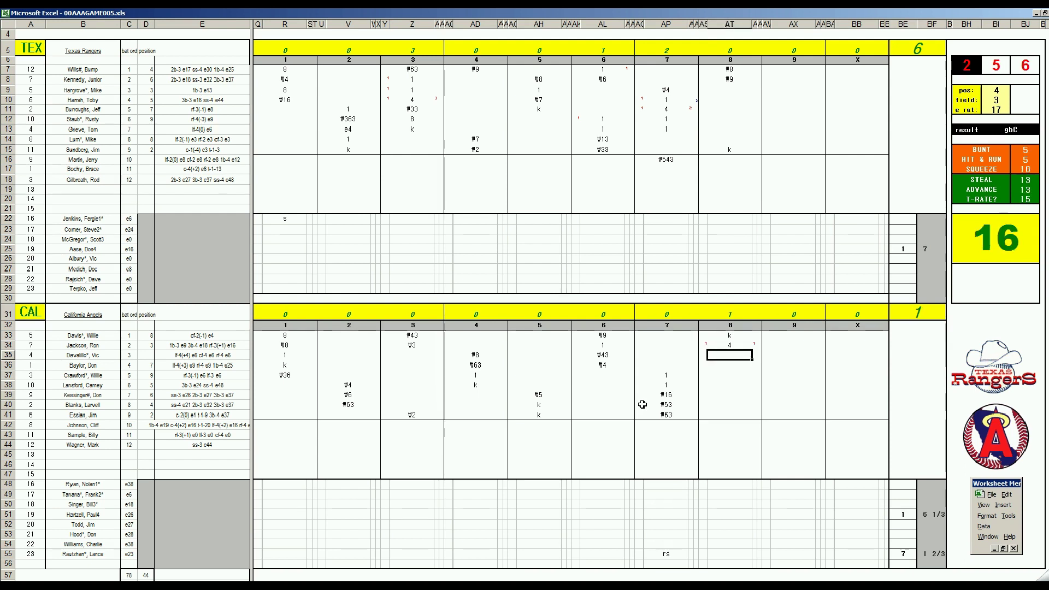
type("#3")
key("Return")
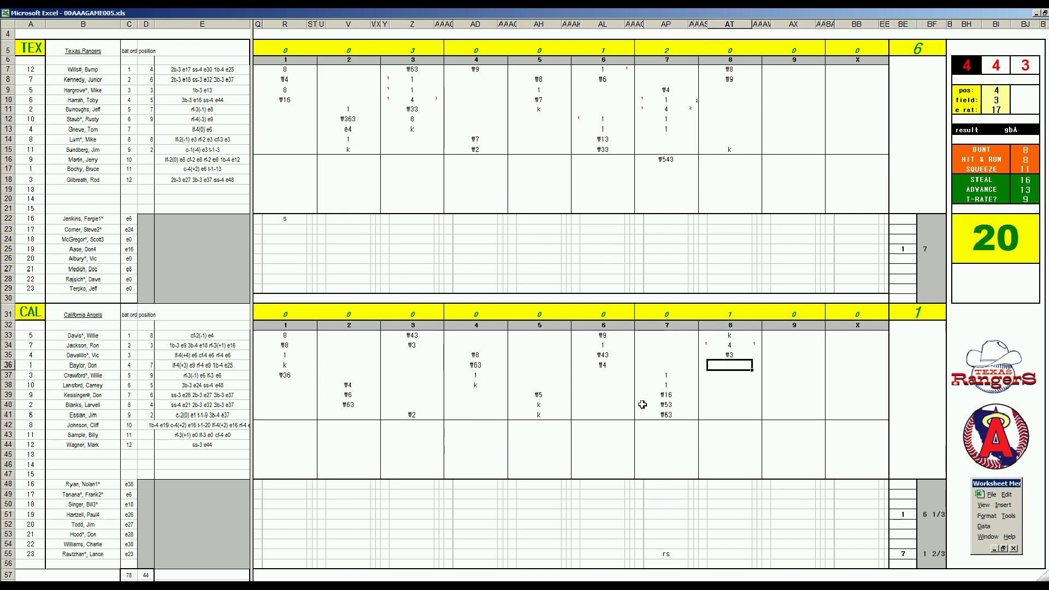
type("#4")
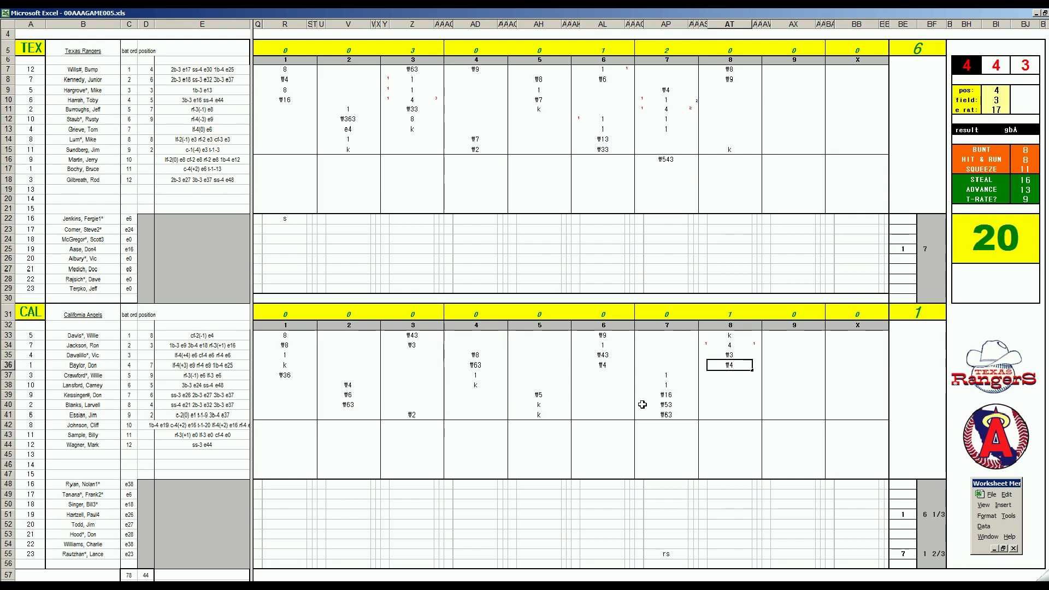
left_click(902, 524)
type("9")
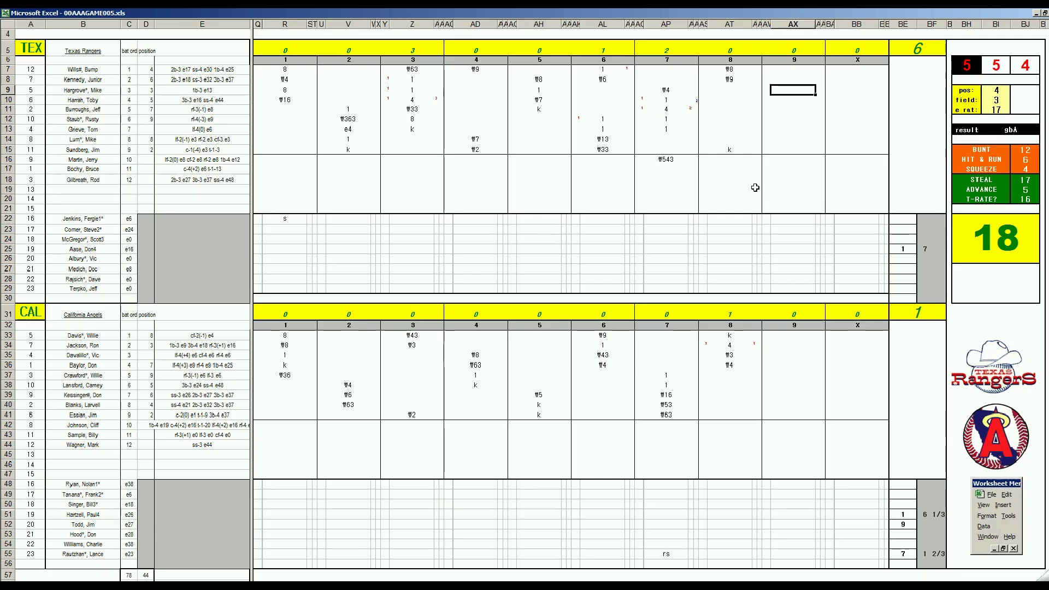
Enter k, #63, 1 and 2 in AX9:AX12 and begin the final # out in AX13.
type("k")
key("Return")
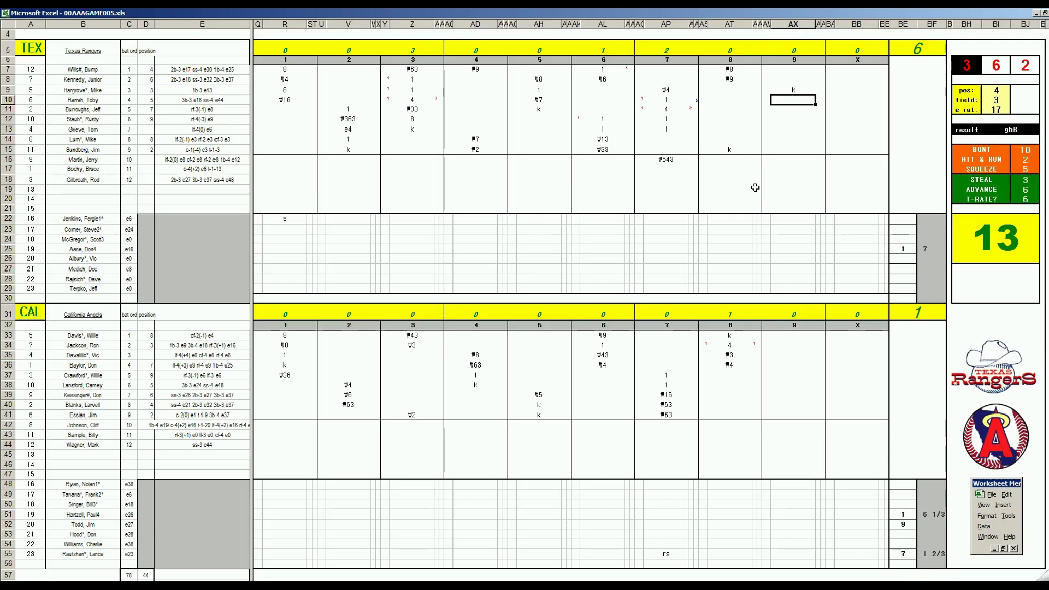
type("#63")
key("Return")
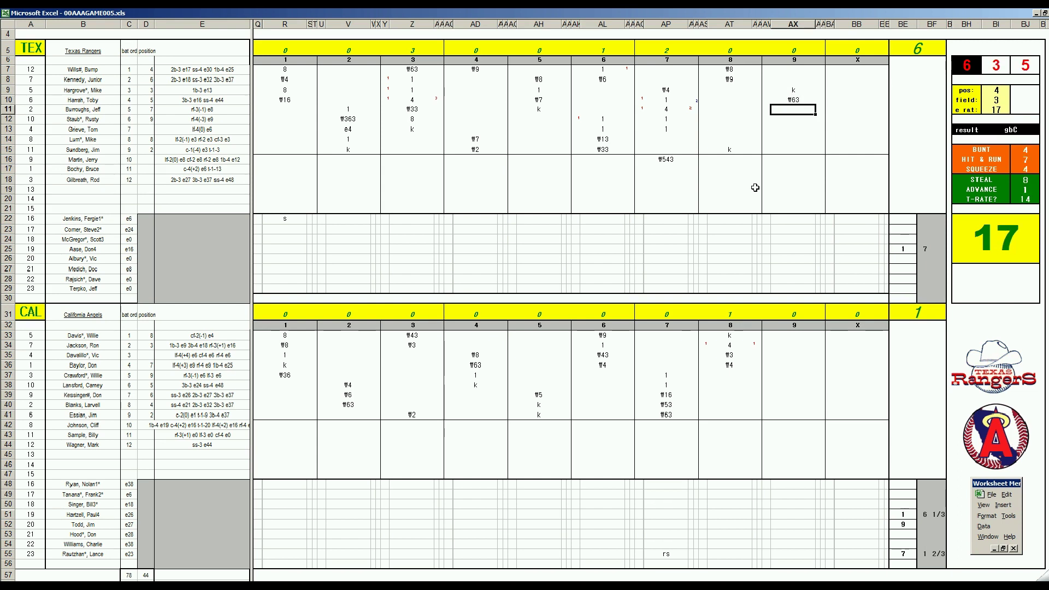
type("1")
key("Return")
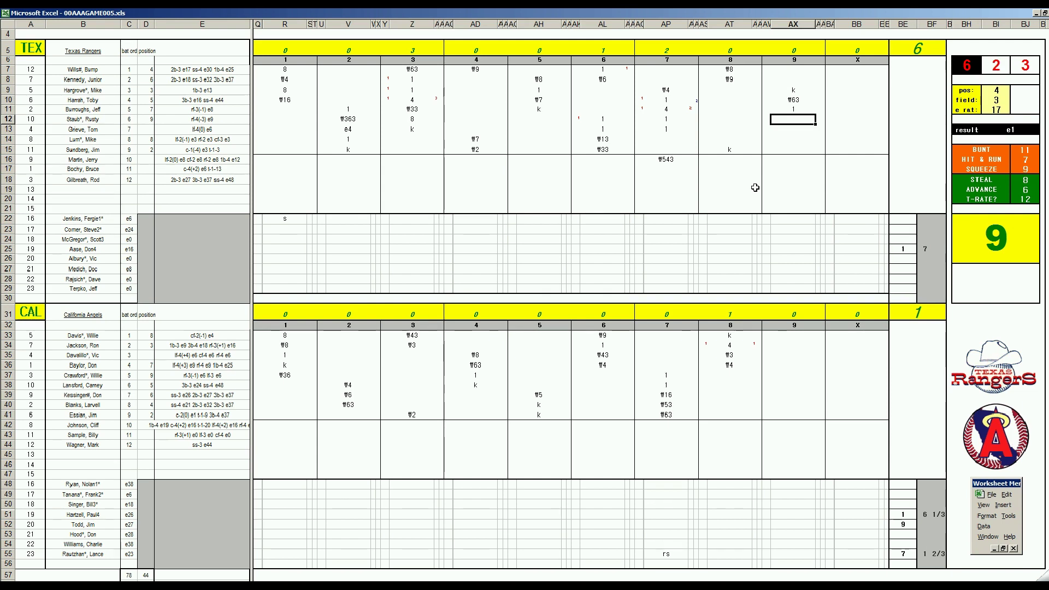
type("2")
key("Return")
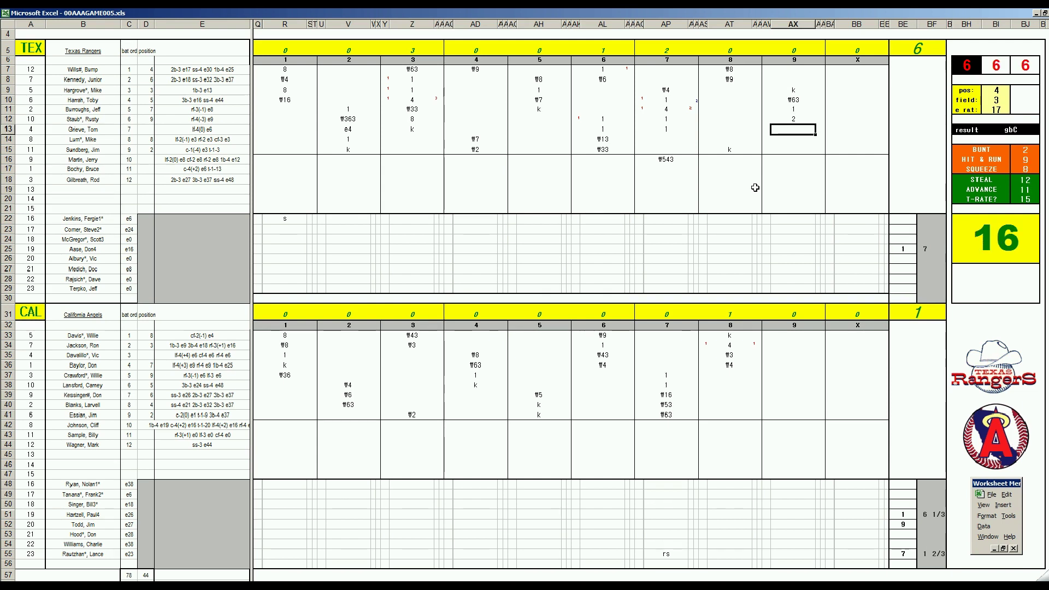
type("#33")
Record the #43, ₩63 and ₩43 outs for the Angels' ninth in AX37:AX39.
left_click(802, 374)
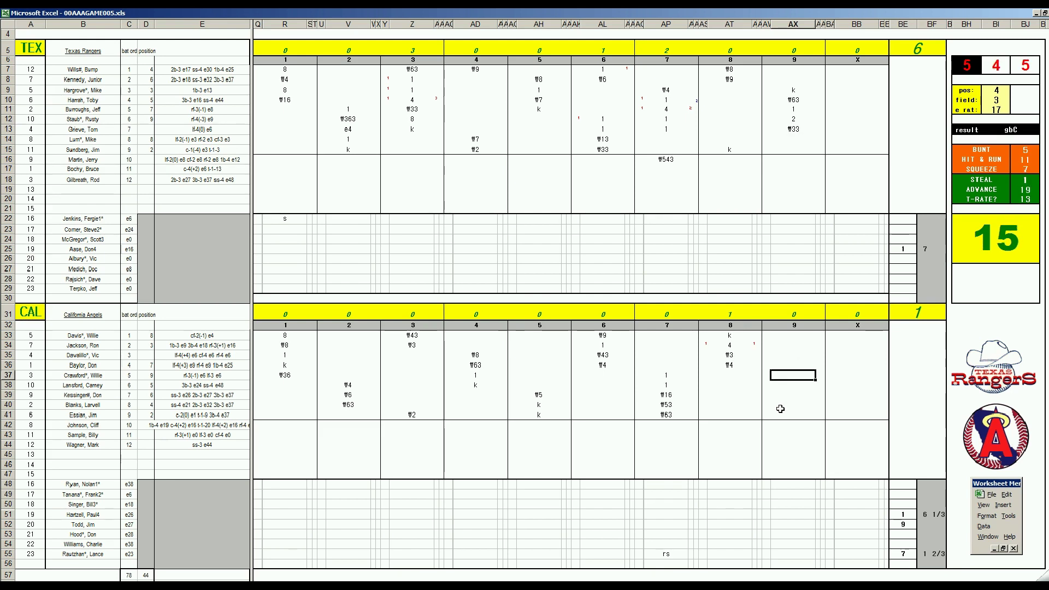
type("#43")
key("Return")
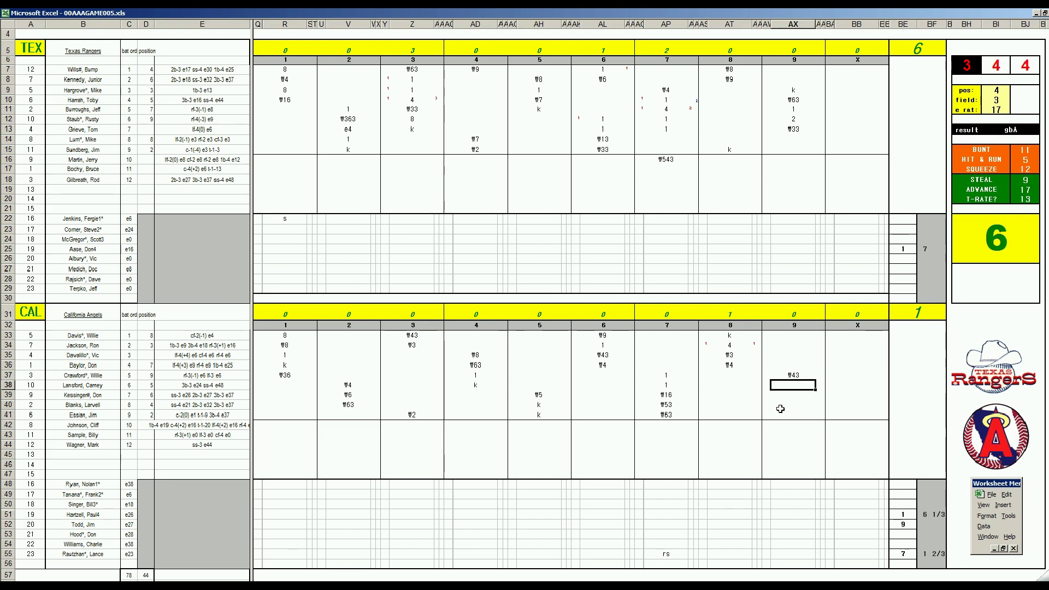
type("\\63")
key("Return")
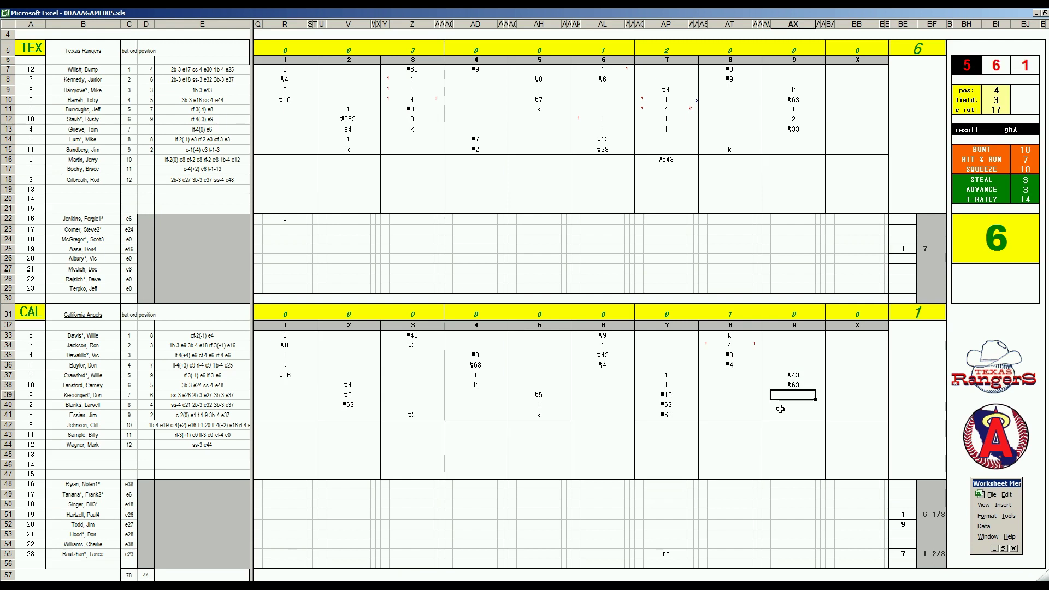
key("ctrl+r")
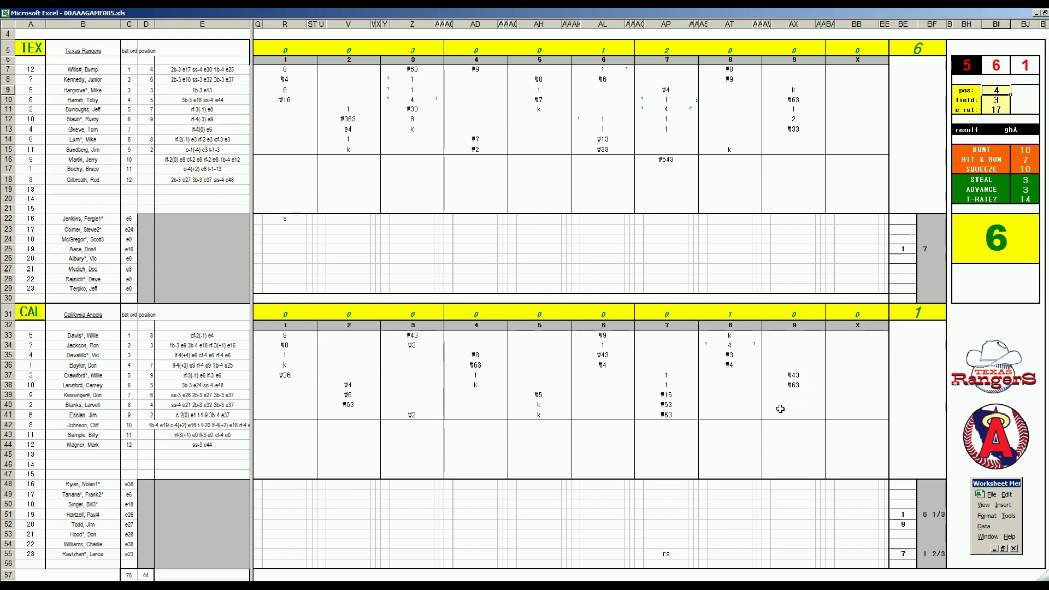
left_click(792, 396)
type("\\43")
key("Return")
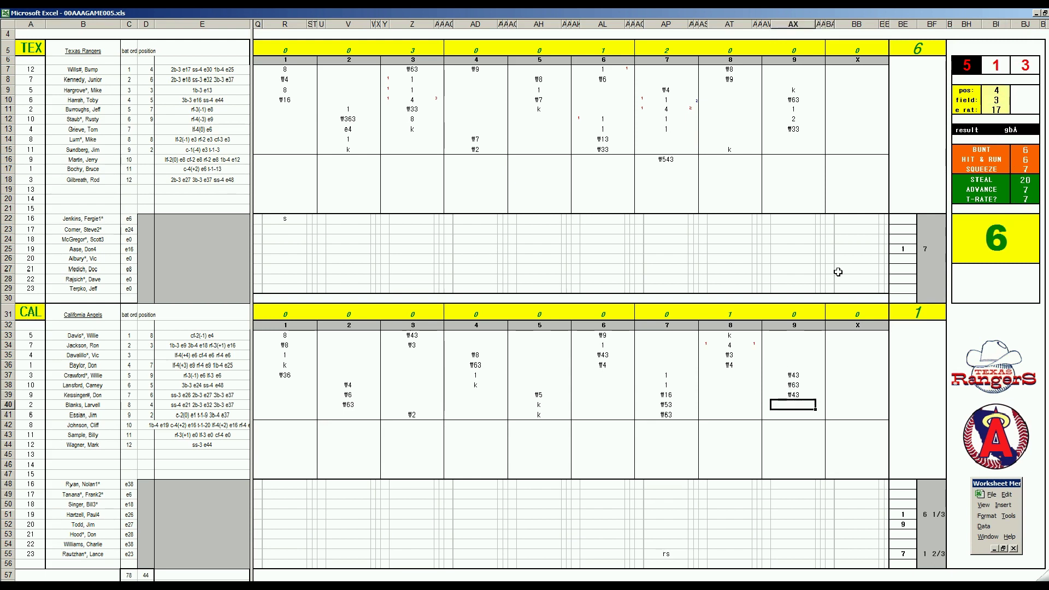
Enter 8 in BE29 and 1 inning pitched in BF52.
left_click(898, 288)
type("8")
key("Tab")
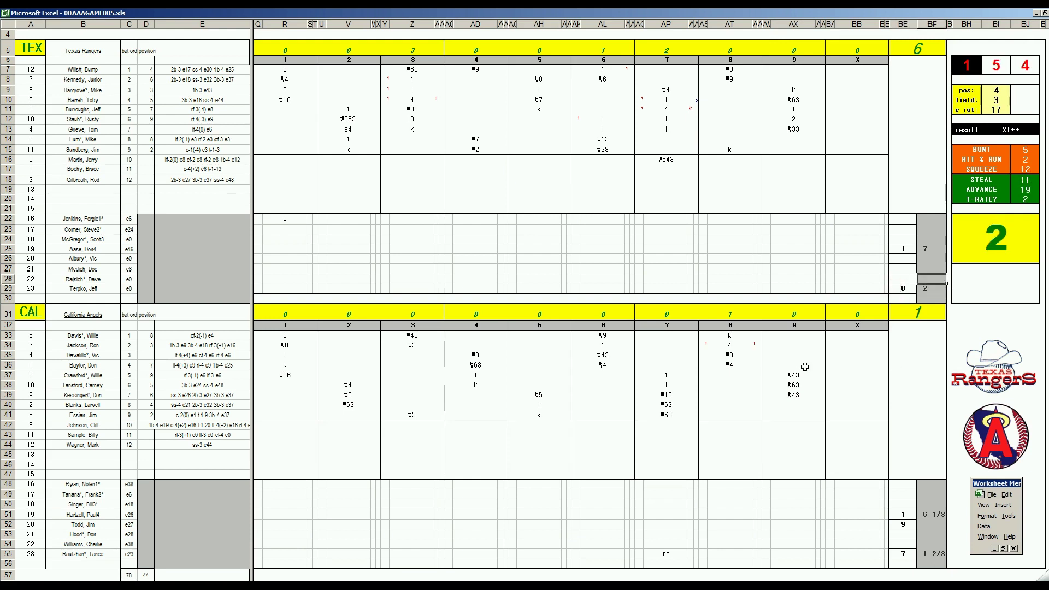
left_click(921, 525)
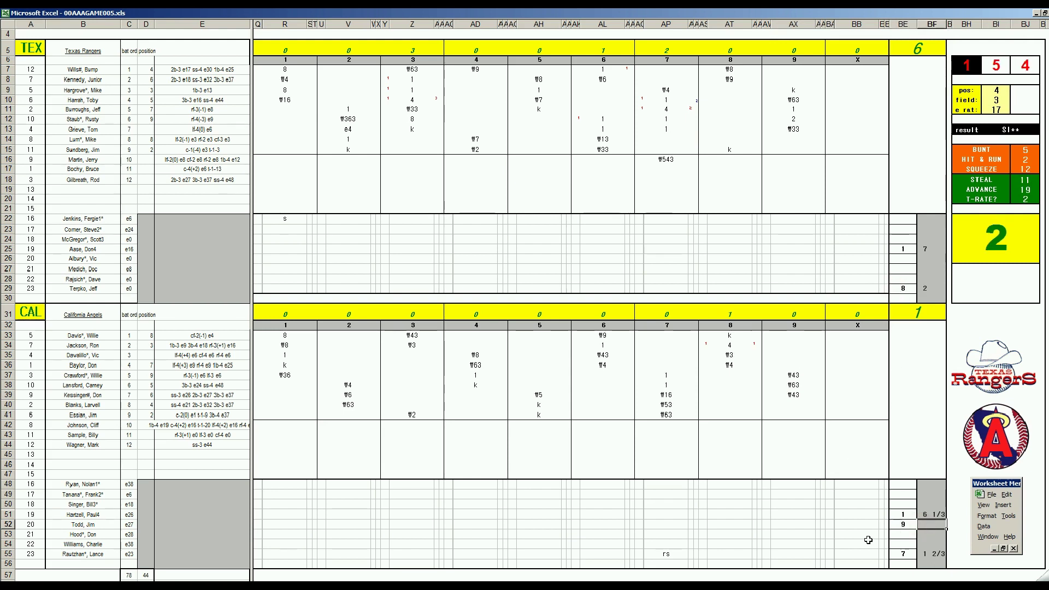
type("1")
key("Return")
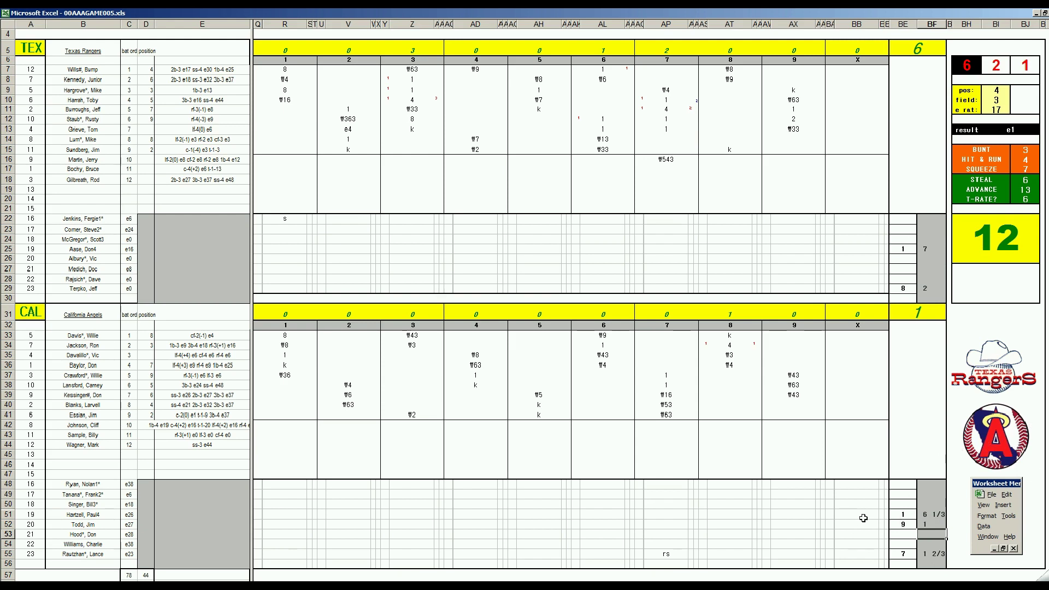
Run the end-of-game macro to build the box score in new workbook Book5.
left_click(204, 517)
key("ctrl+n")
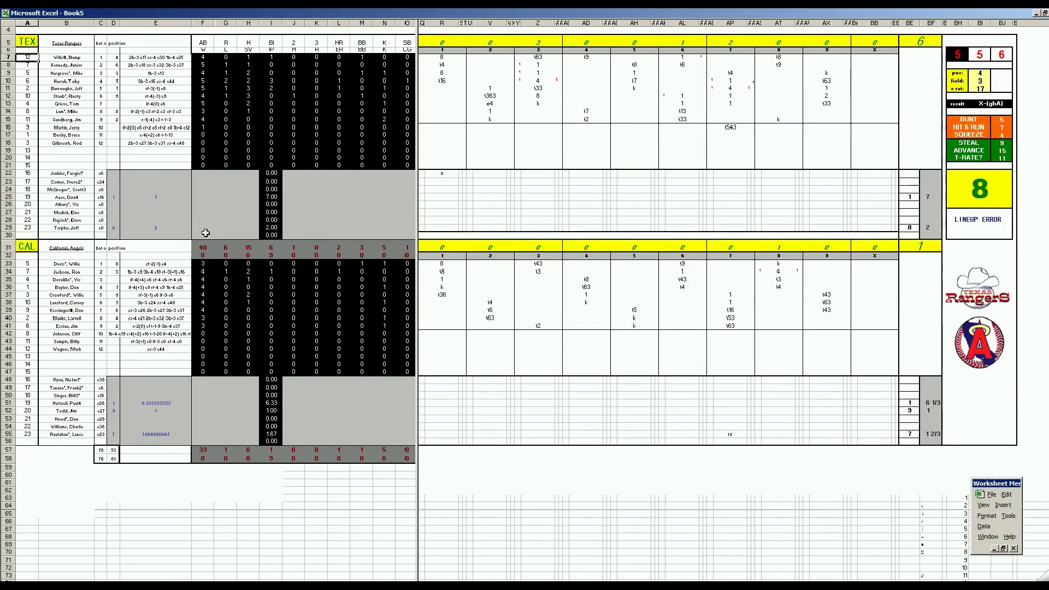
left_click(203, 227)
Fill in the row-29 and row-25 pitching stats: 1 in N29, and 5, 1, 4 on row 25.
key("Right")
key("Right")
key("Right")
key("Right")
key("1")
key("Right")
key("1")
key("Right")
key("1")
key("Right")
key("Right")
type("1")
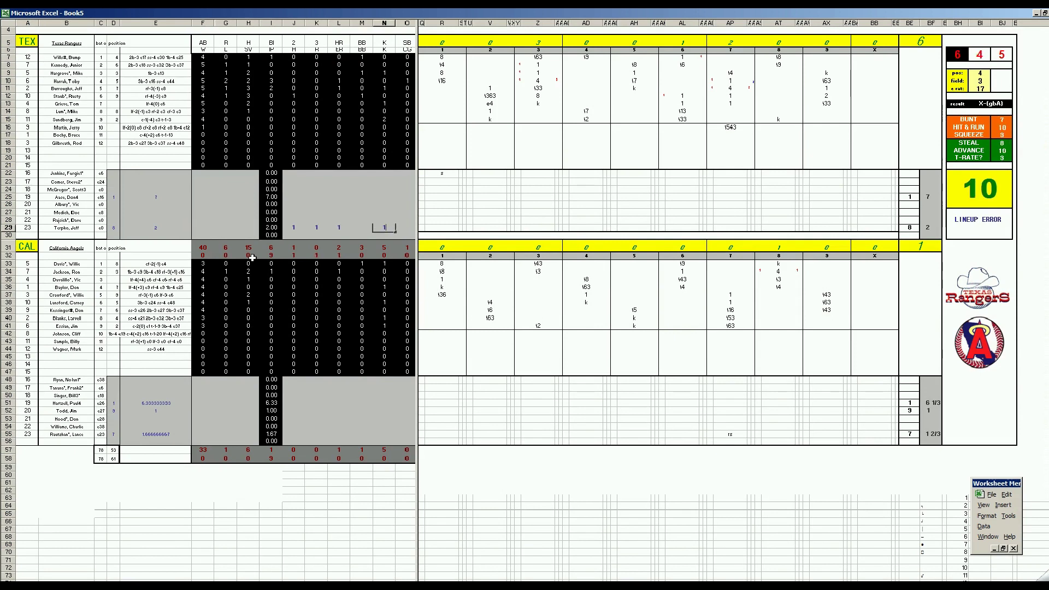
key("Up")
key("Left")
key("Left")
key("Left")
key("Up")
key("Up")
key("Up")
key("Left")
type("1")
key("Right")
key("Right")
key("Right")
key("Right")
type("5")
key("Right")
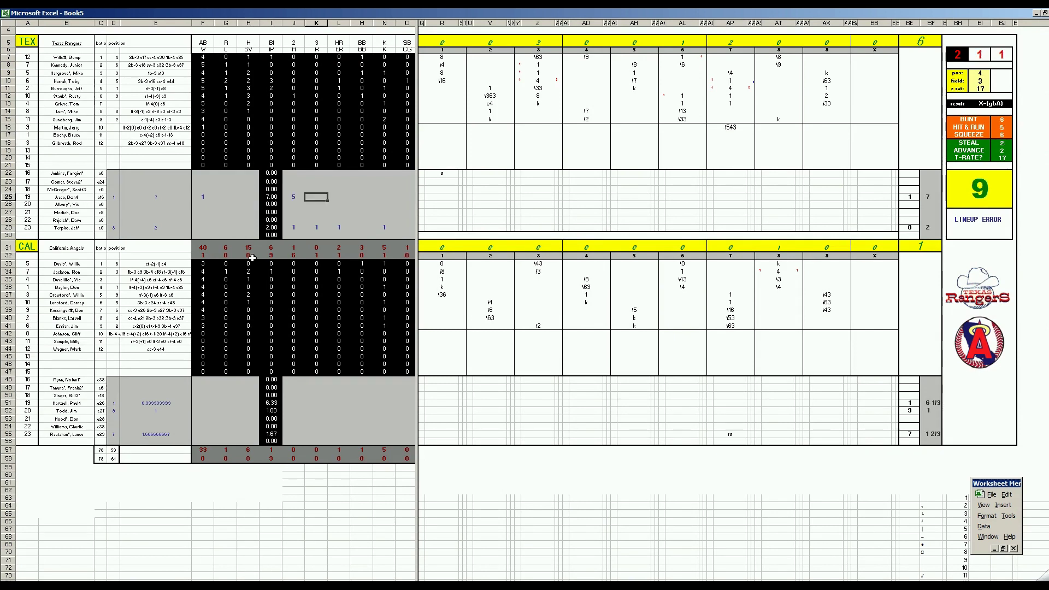
key("Right")
key("Right")
type("1")
Enter 2 in J52, 1 in N52, 2 in J55 and 1 in N55.
key("Right")
type("4")
key("Down")
key("Down")
key("Down")
key("Down")
key("Down")
key("Down")
key("Down")
key("Left")
key("Left")
key("Left")
key("Up")
key("Left")
key("Up")
key("Up")
type("2")
key("Right")
key("Right")
key("Right")
key("Right")
type("1")
key("Left")
key("Left")
key("Left")
key("Left")
key("Left")
key("Down")
key("Down")
key("Down")
key("Right")
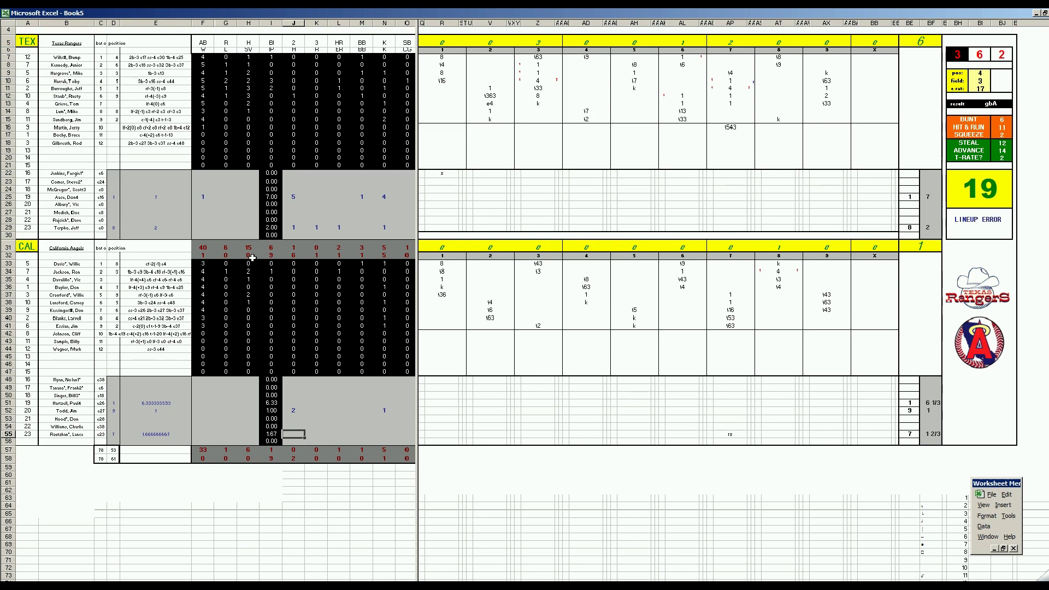
type("2")
key("Right")
Complete the Angels starter's row-51 line (1, 11, 6, 6, 3, 3) and bring up Save As.
key("Right")
key("Right")
key("Right")
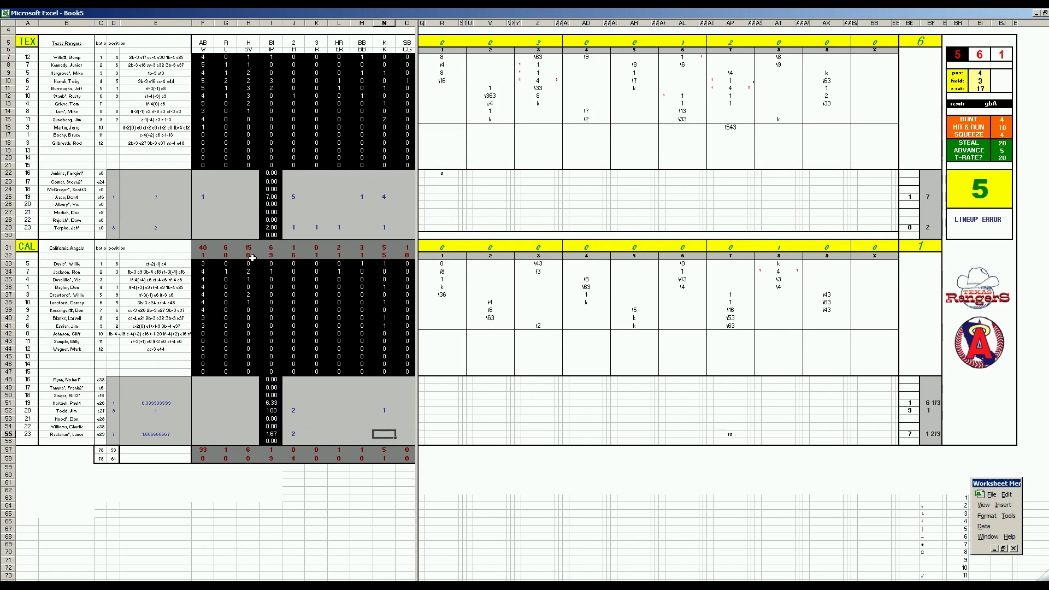
type("1")
key("Up")
key("Up")
key("Up")
key("Up")
key("Left")
key("Left")
key("Left")
key("Left")
key("Down")
key("Left")
key("Left")
key("Left")
type("1")
key("Right")
key("Right")
key("Right")
type("11")
key("Right")
type("6")
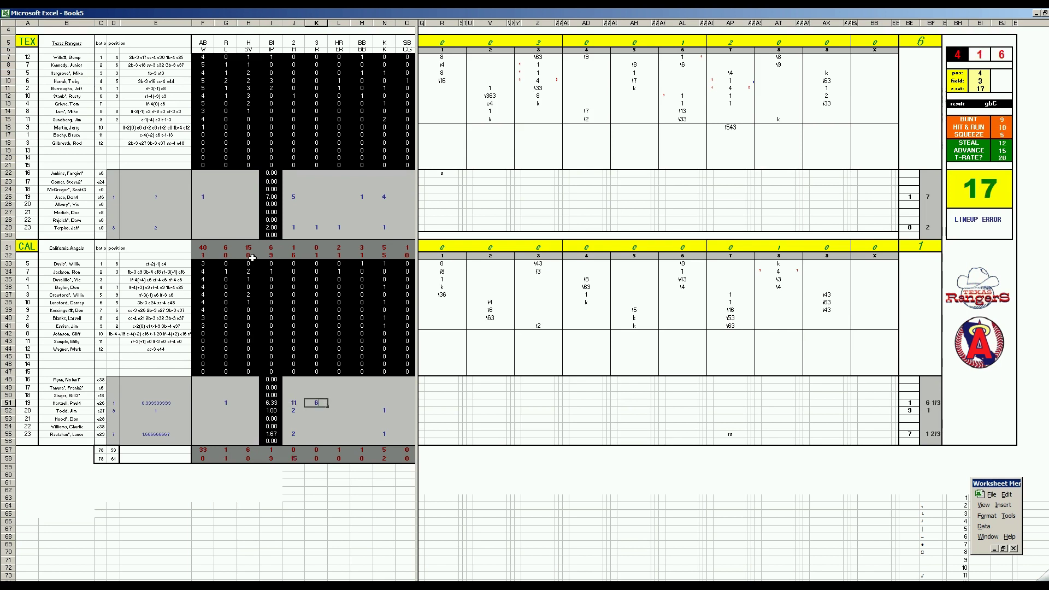
key("Right")
type("6")
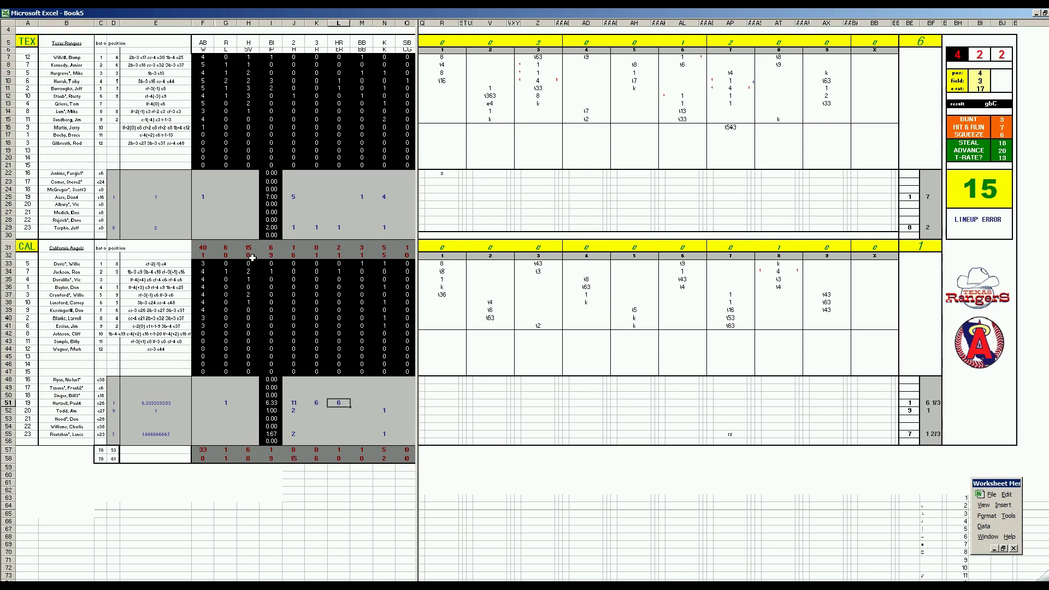
key("Right")
type("3")
key("Tab")
type("3")
key("Return")
key("Return")
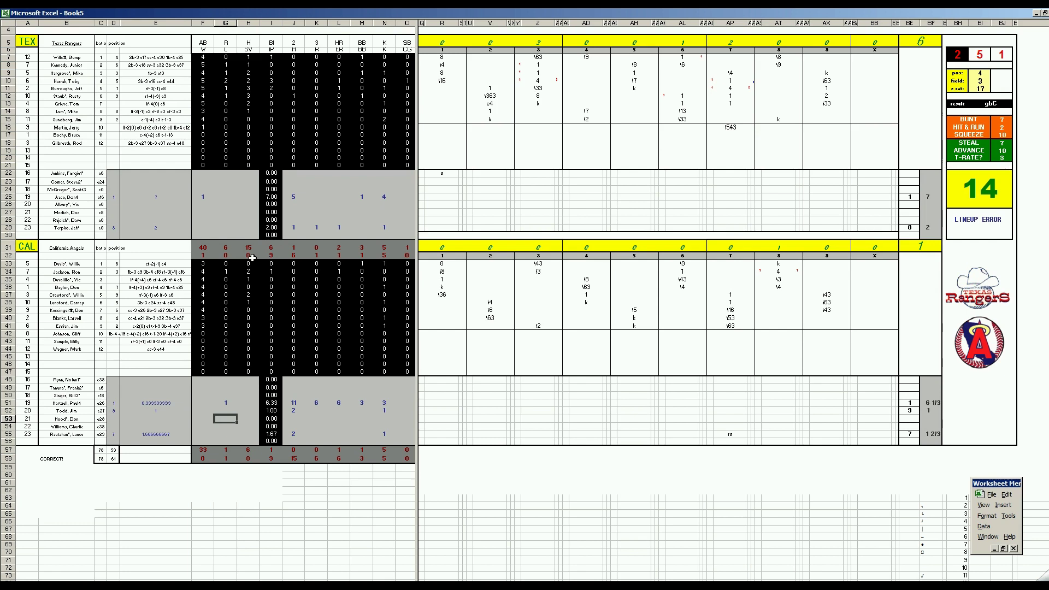
key("F12")
Save the scored game as 64caltex.xls, based on the previous 63caltex.xls name.
left_click(684, 139)
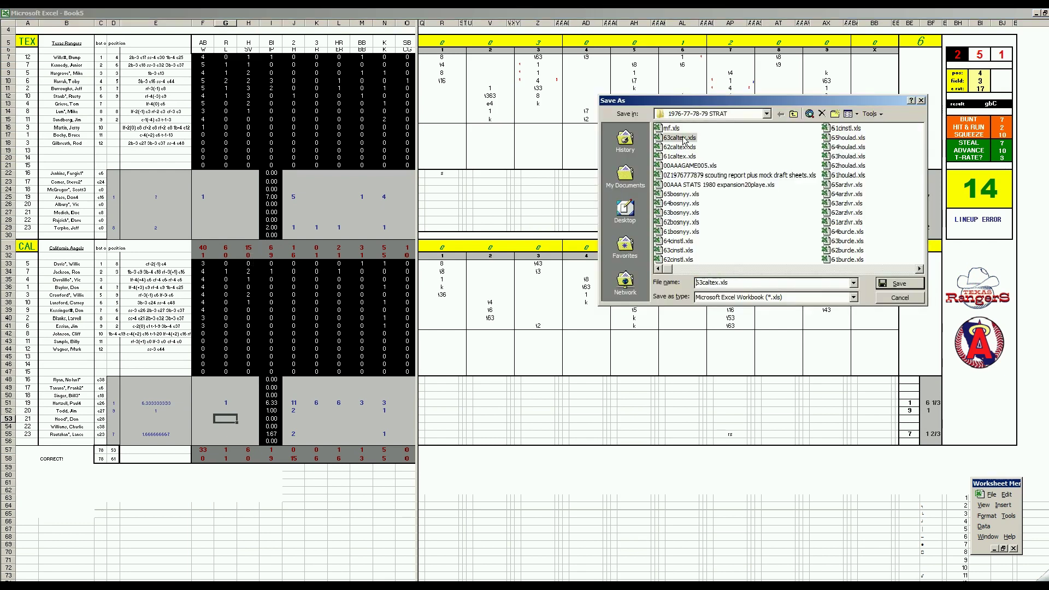
left_click(701, 283)
key("BackSpace")
type("4")
key("Return")
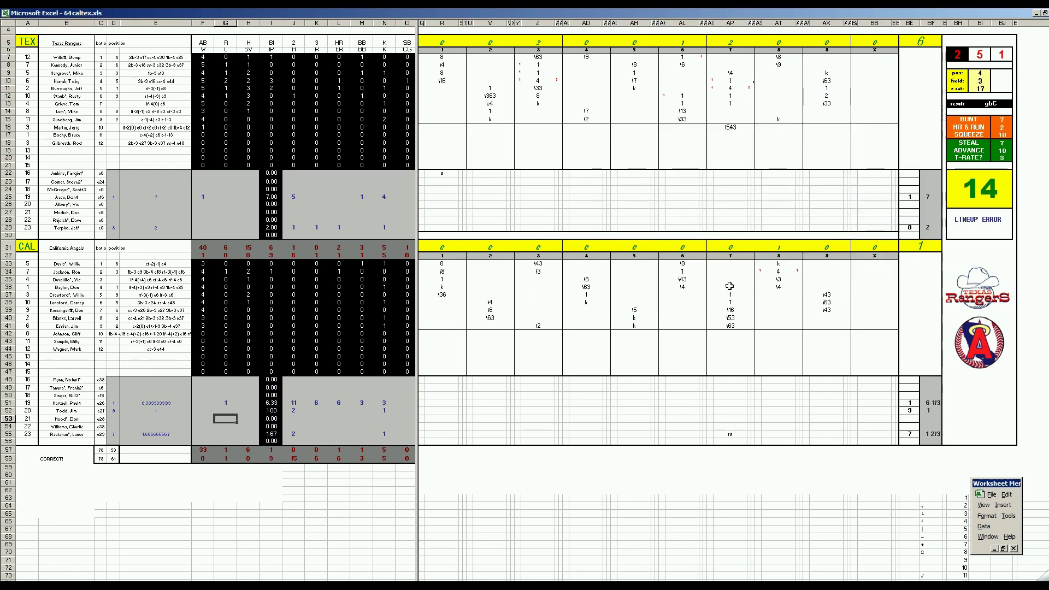
Save a copy as mf.xls, replacing the existing file, and close the scorecard workbook.
key("F12")
type("mf.xls")
key("Return")
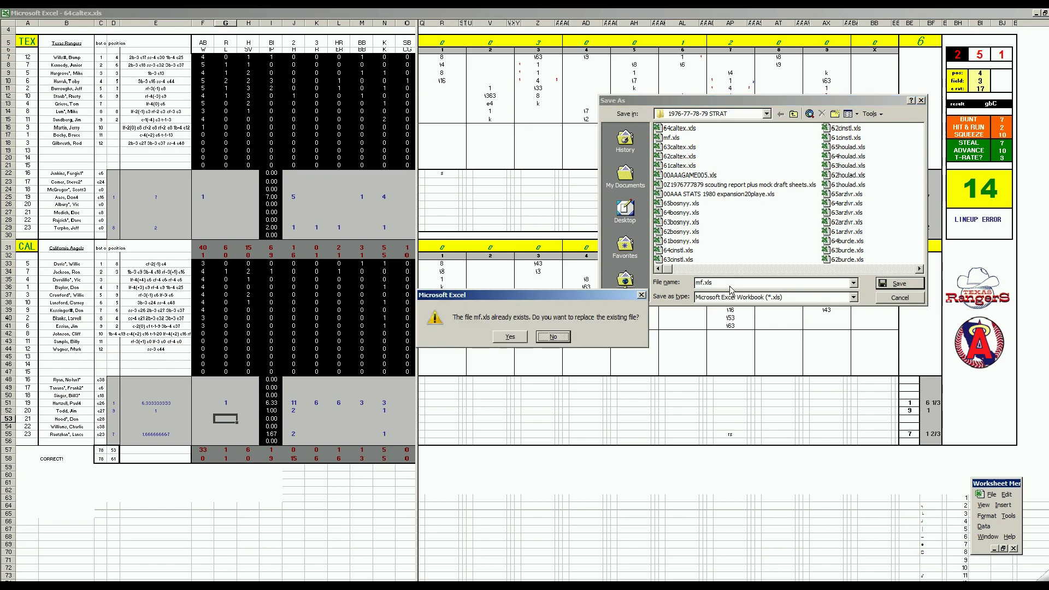
key("y")
key("ctrl+w")
key("Return")
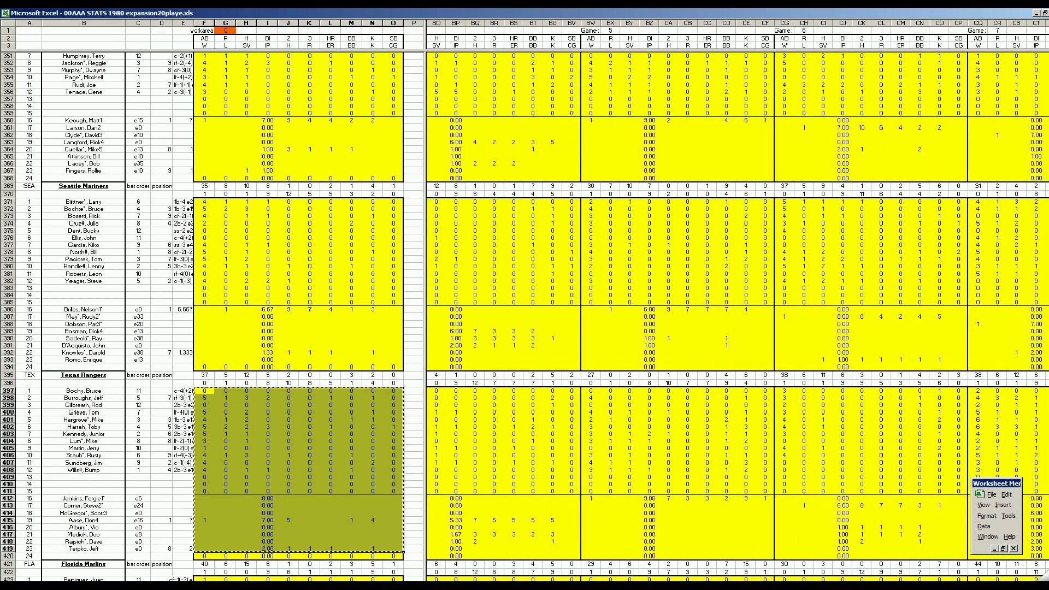
Paste the copied Rangers box score stats into the Game 8 columns.
scroll(738, 301, "right", 4)
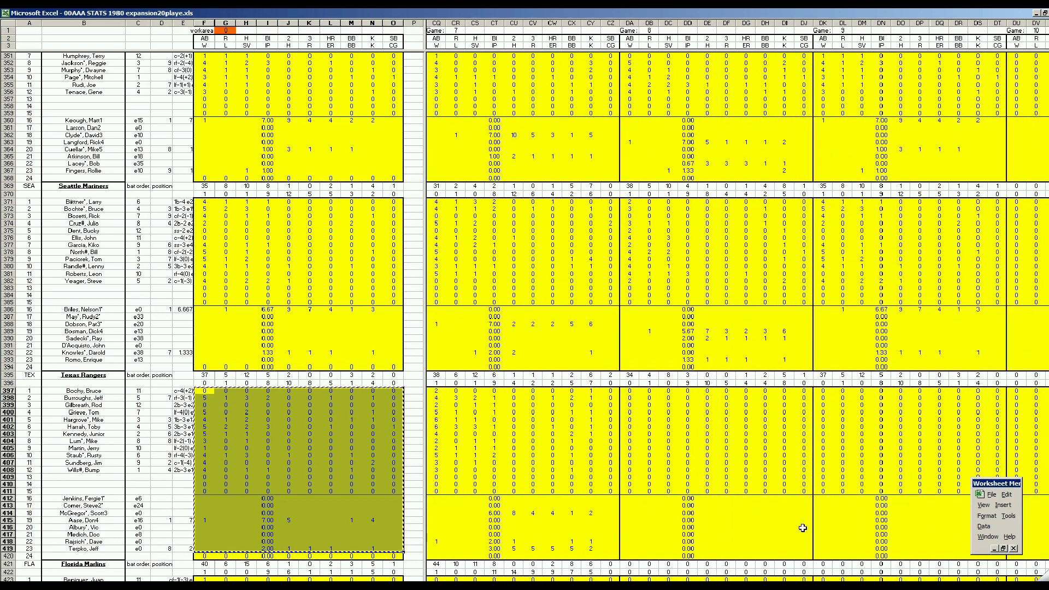
right_click(632, 397)
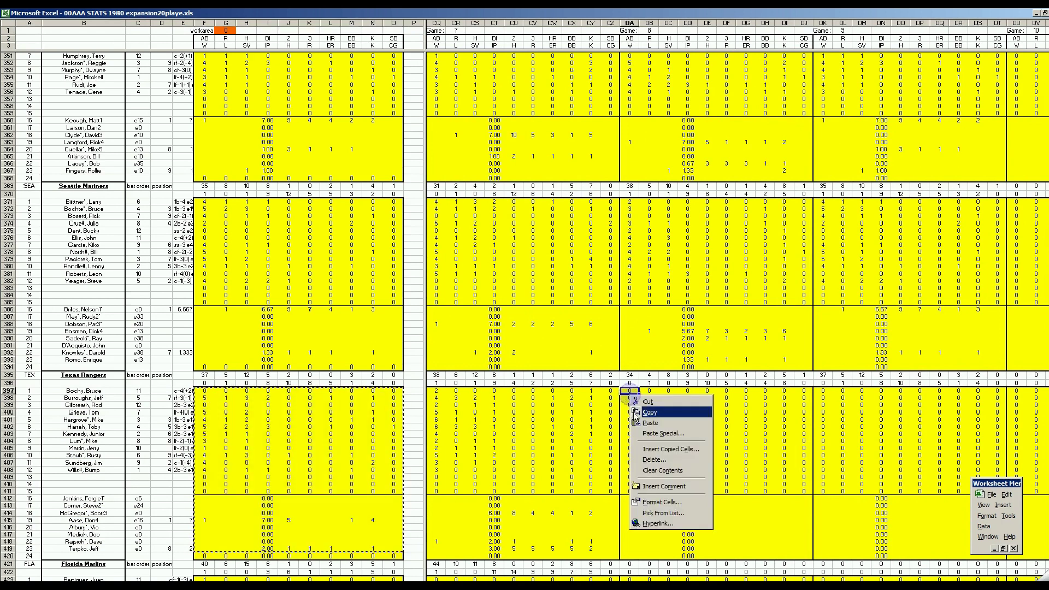
left_click(645, 425)
left_click(373, 435)
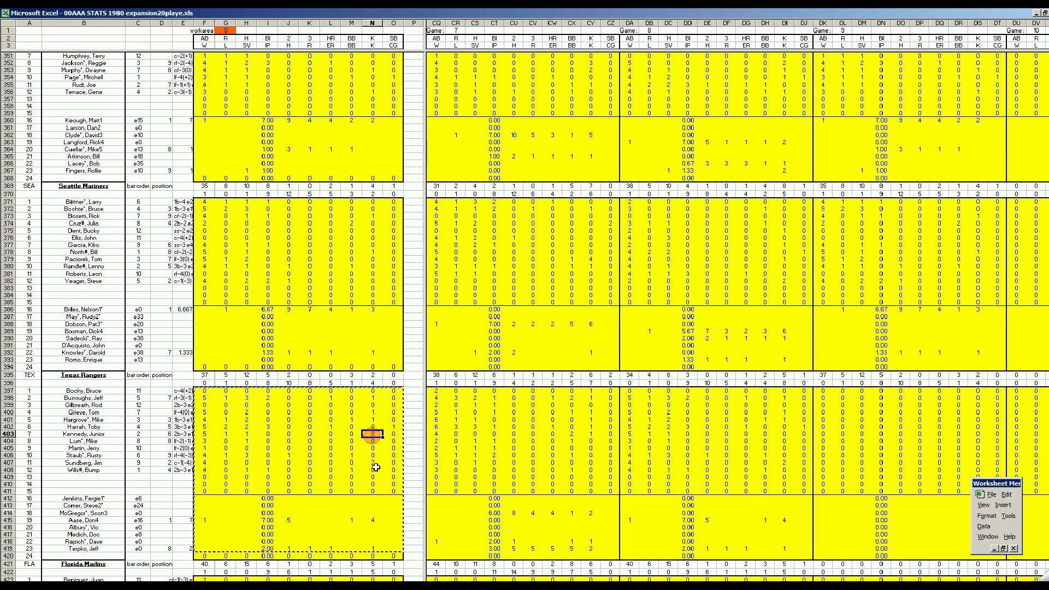
On the next sheet, paste the Angels box score stats into their Game 8 columns.
key("ctrl+Page_Down")
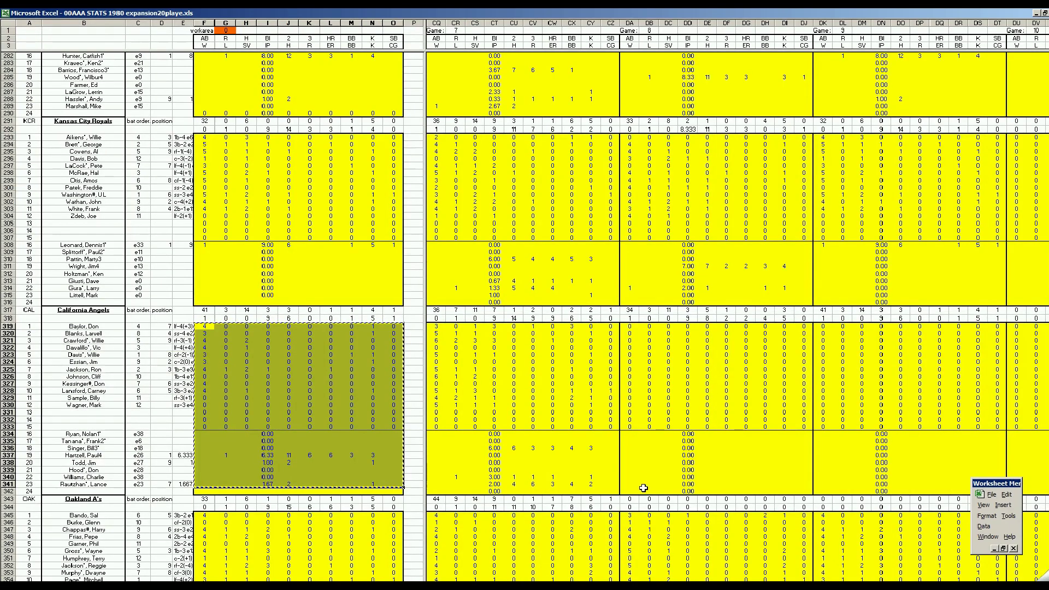
right_click(629, 326)
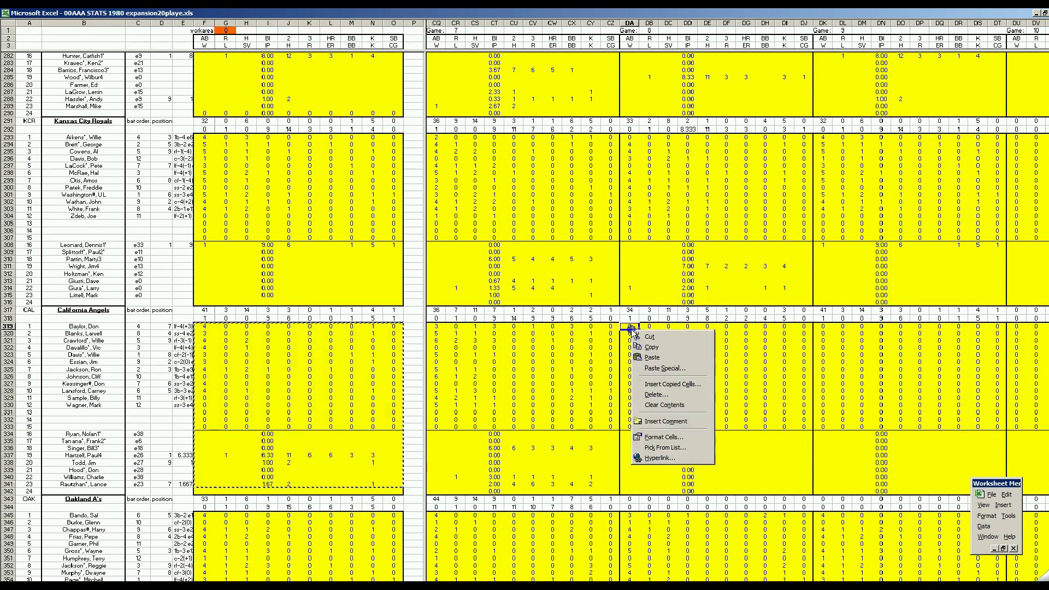
left_click(652, 358)
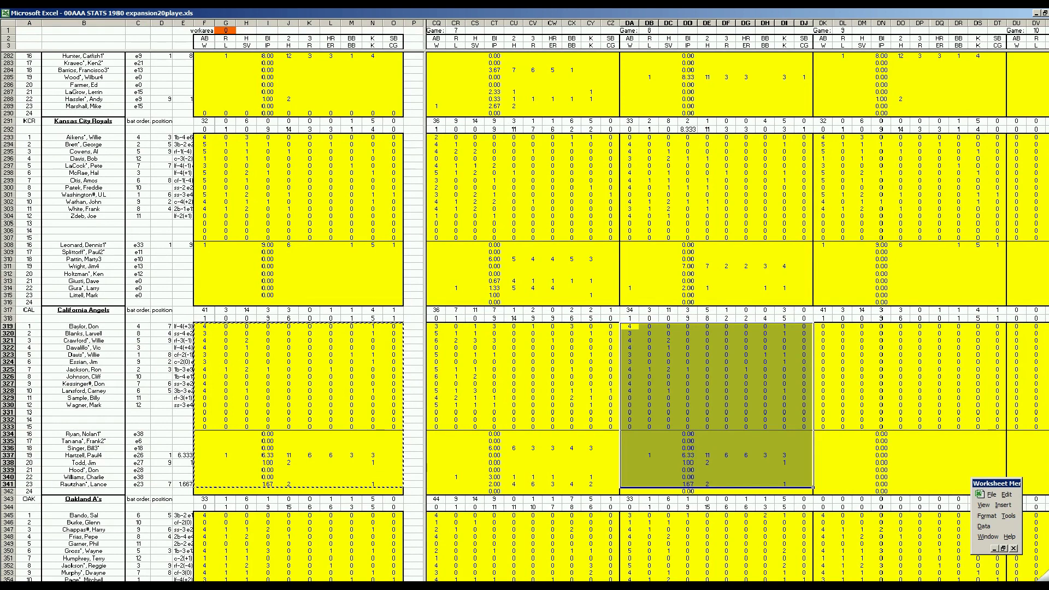
scroll(667, 529, "right", 10)
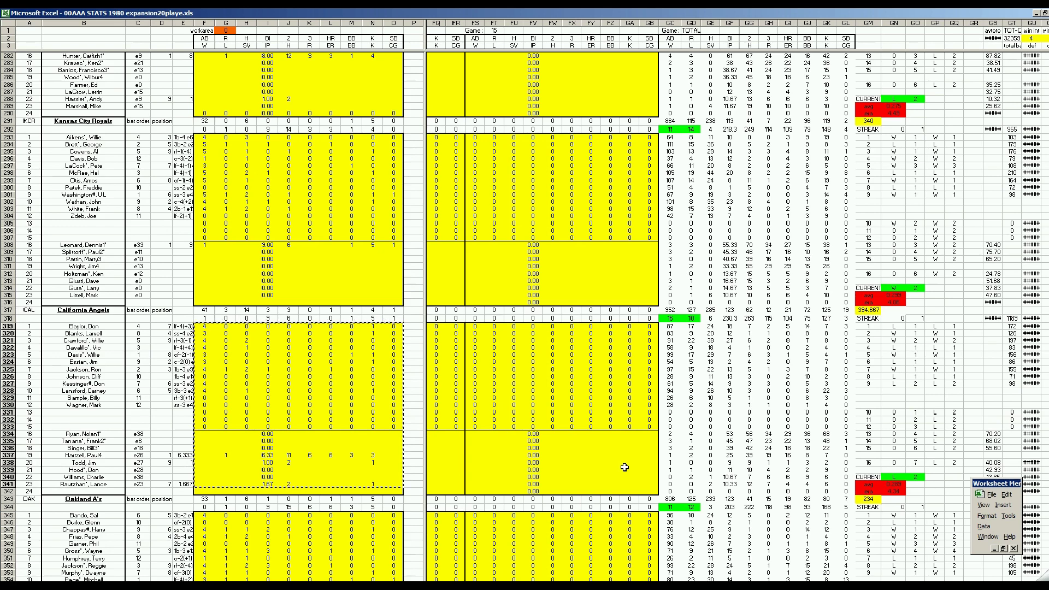
Review the updated season totals, then view AL standings showing Rangers 14-11 and Angels 11-12.
scroll(625, 468, "down", 3)
scroll(628, 469, "down", 3)
scroll(628, 468, "down", 5)
scroll(628, 470, "down", 4)
scroll(629, 473, "down", 7)
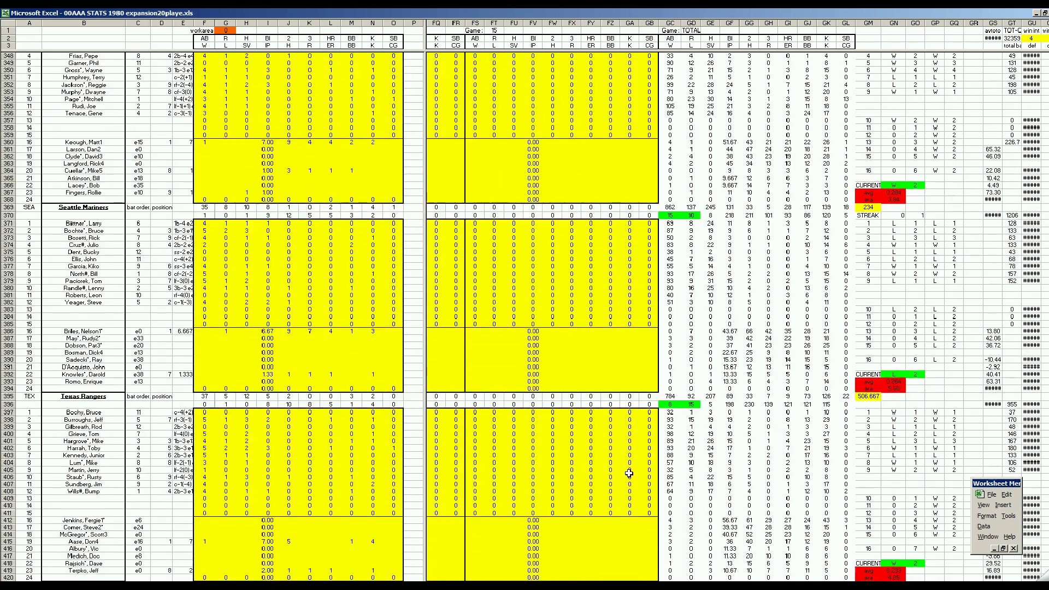
scroll(629, 474, "down", 4)
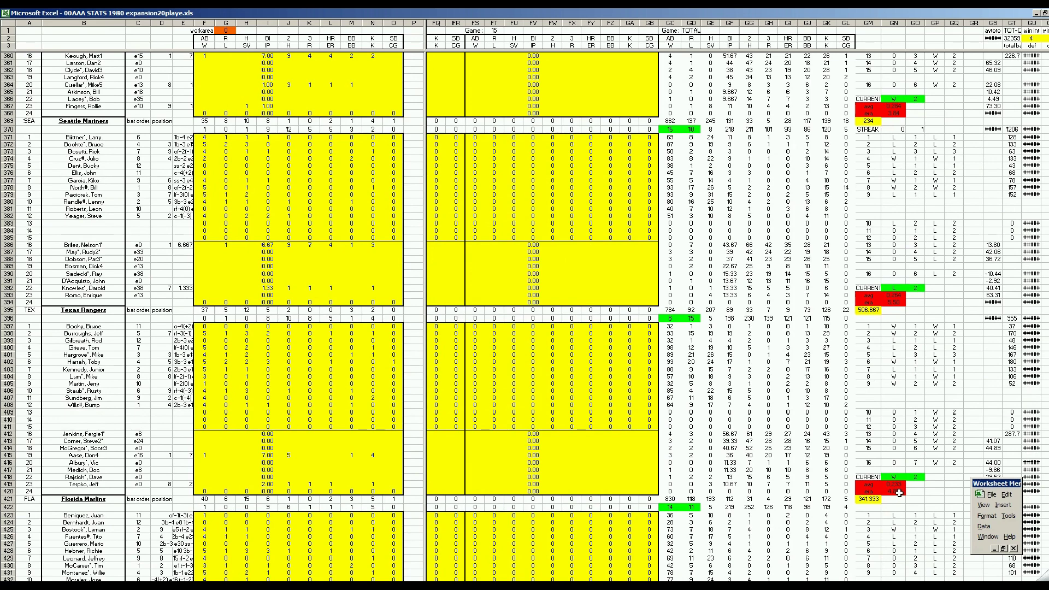
left_click(609, 457)
scroll(609, 462, "up", 4)
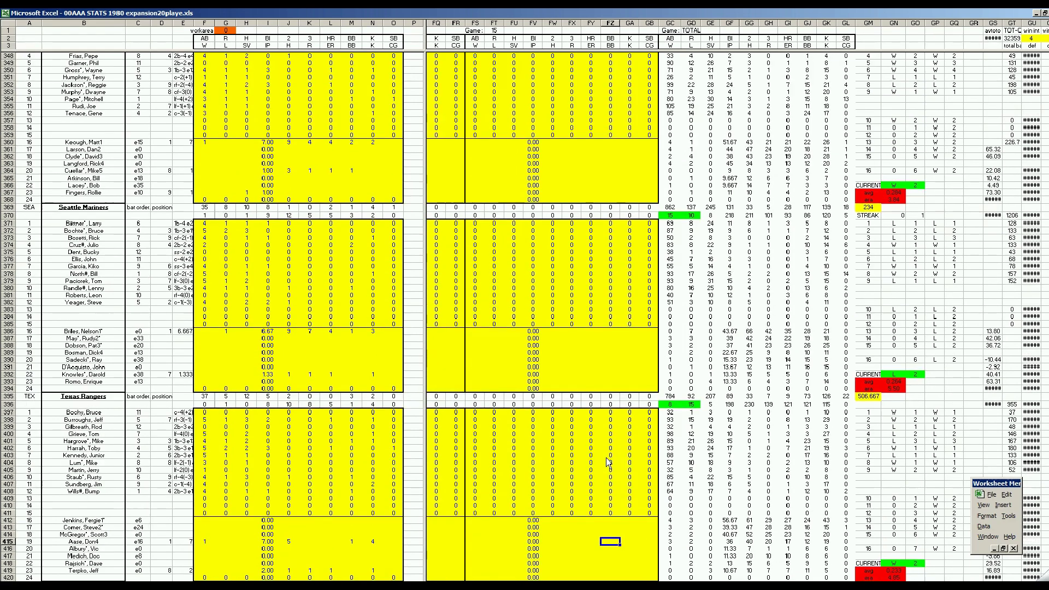
scroll(606, 458, "up", 6)
scroll(606, 458, "up", 6)
scroll(606, 458, "up", 6)
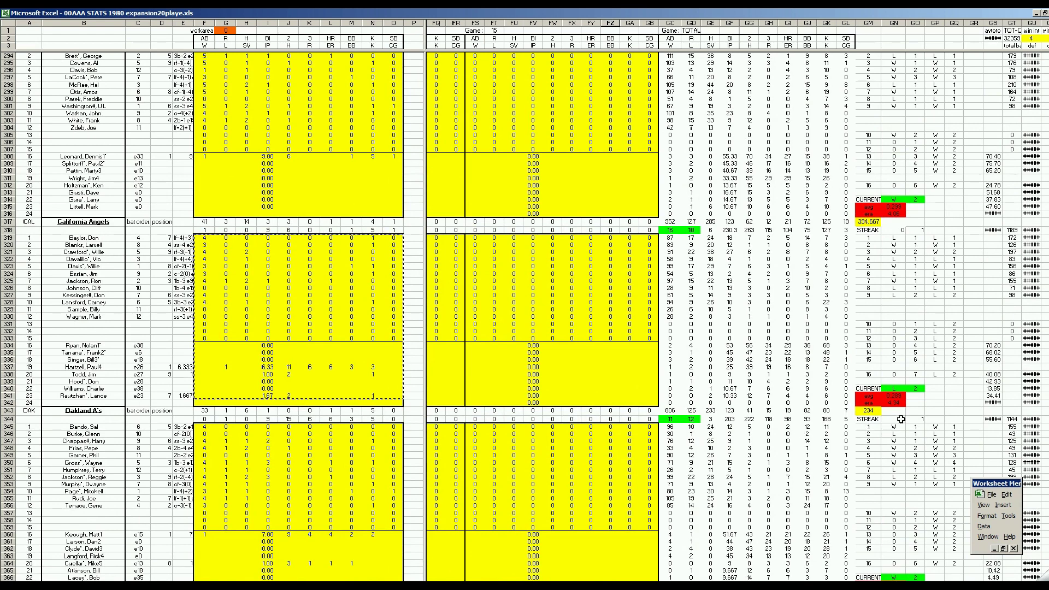
left_click(630, 375)
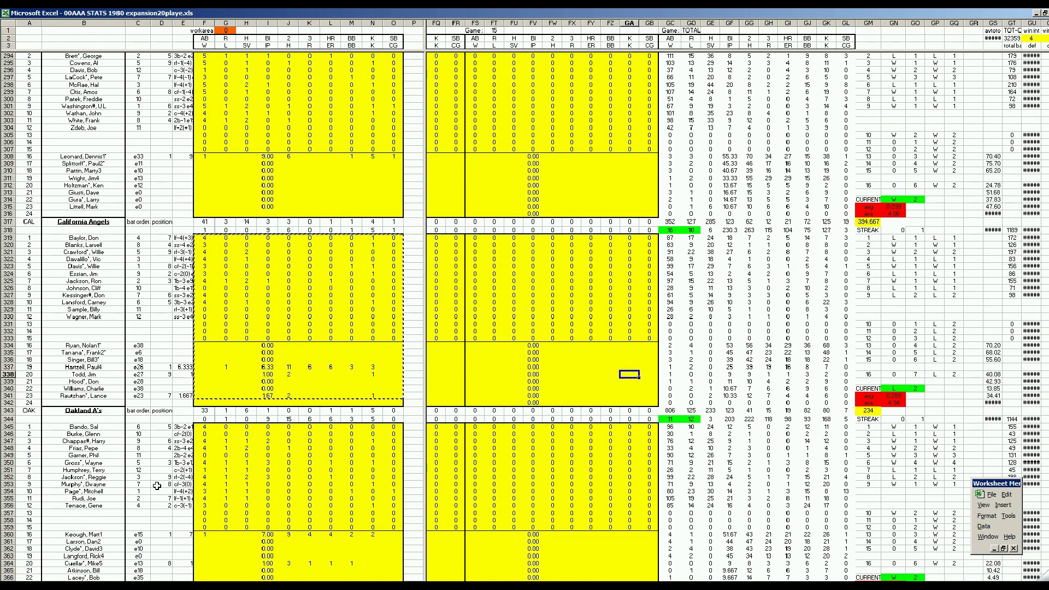
key("ctrl+Page_Down")
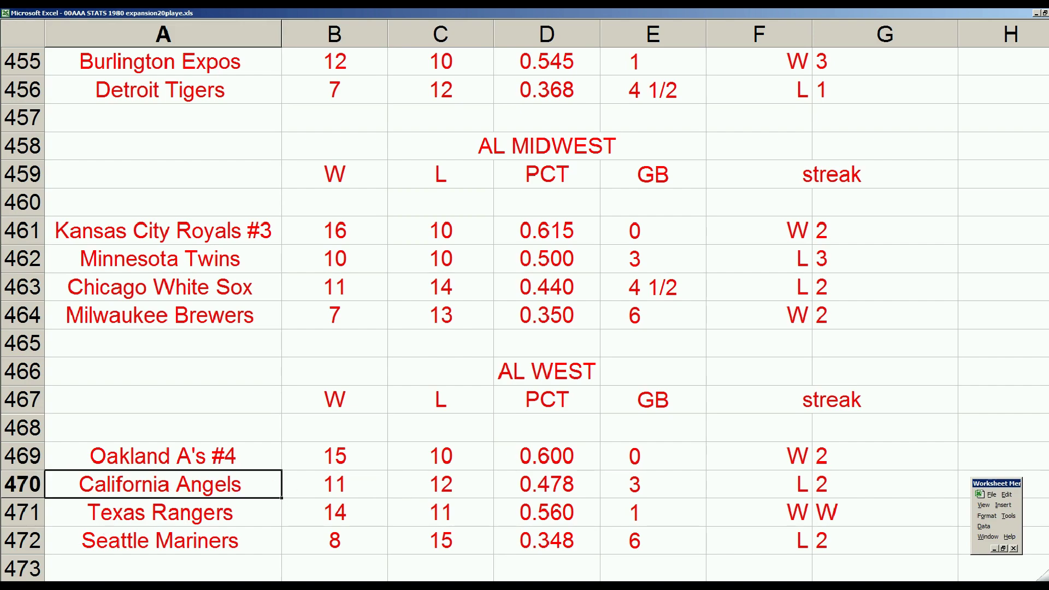
Return to the season stats sheet and select the AL West standings rows.
key("ctrl+Page_Up")
left_click(107, 477)
key("Page_Down")
key("Page_Down")
key("Page_Down")
key("Page_Down")
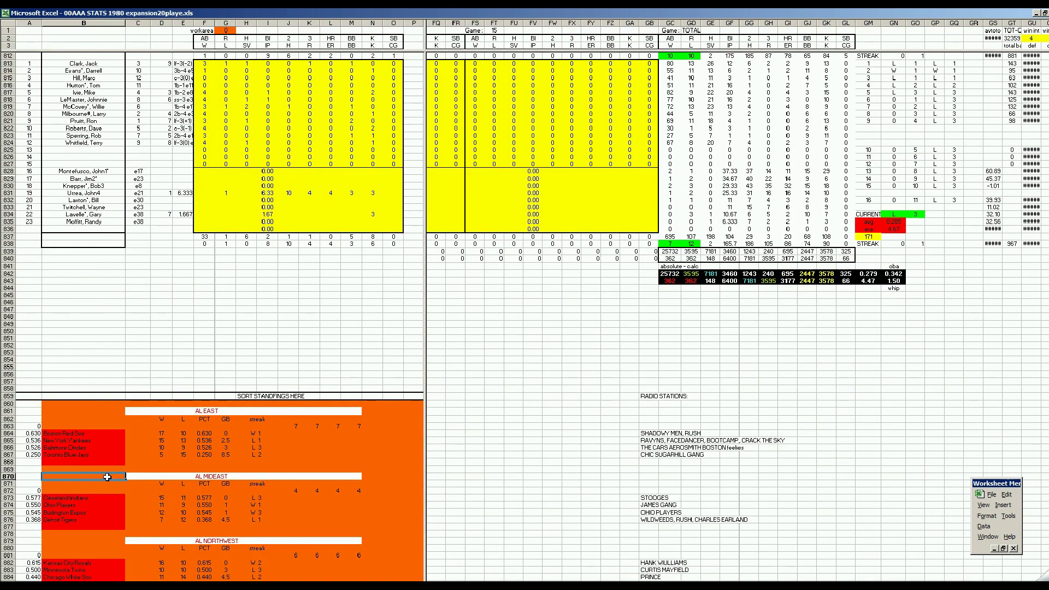
scroll(107, 478, "down", 1)
scroll(88, 492, "down", 6)
scroll(81, 514, "down", 4)
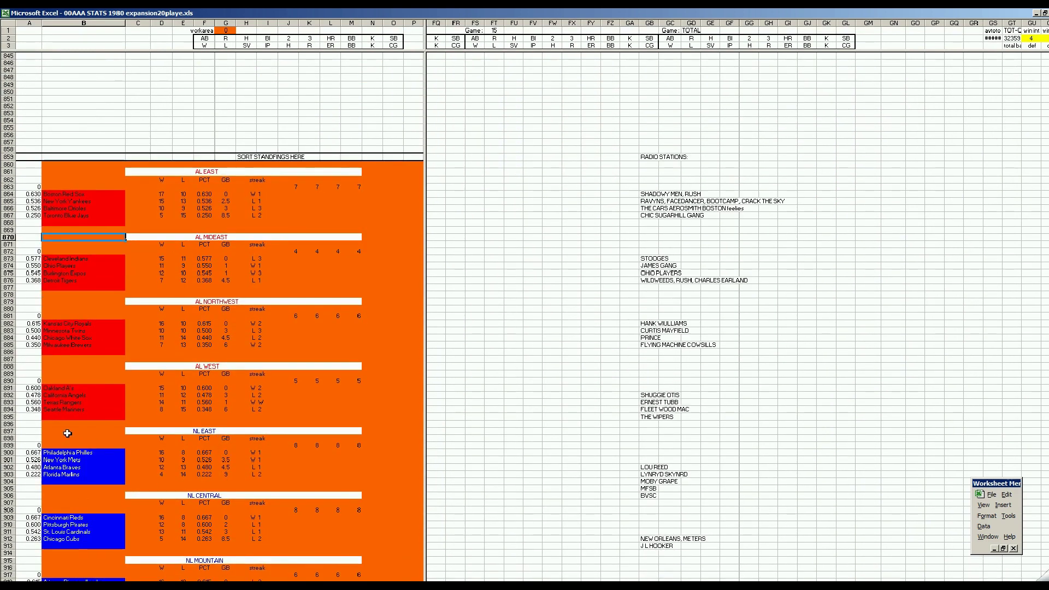
left_click_drag(31, 388, 478, 415)
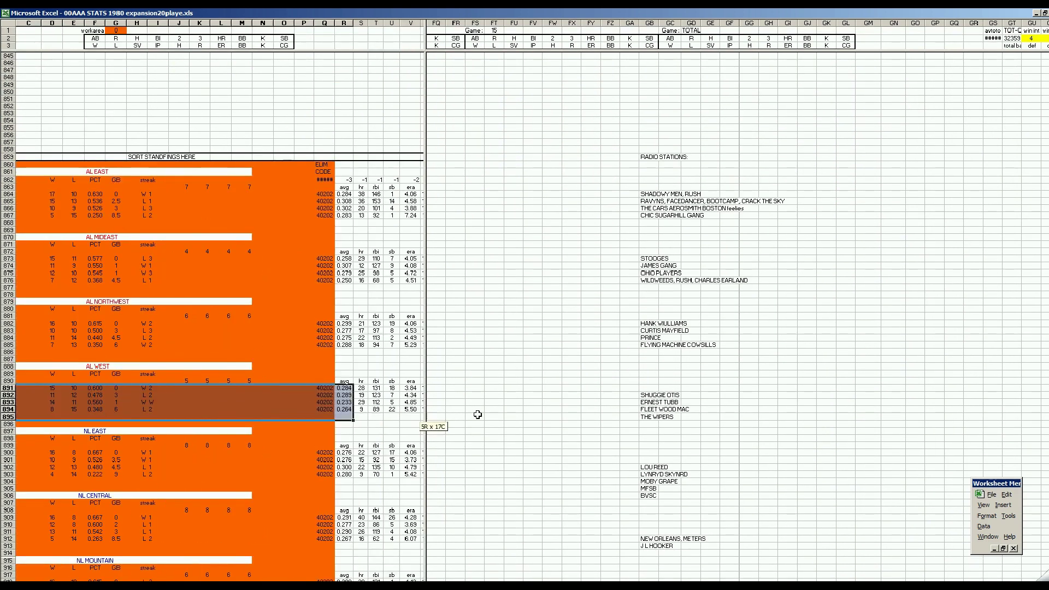
left_click_drag(478, 415, 235, 413)
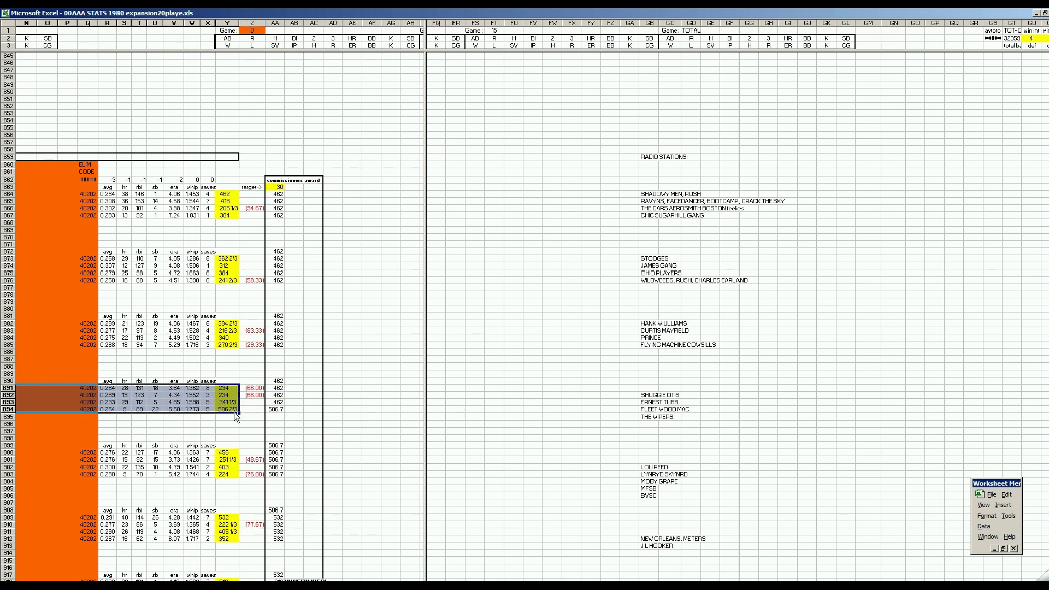
Sort the AL West rows descending so the Rangers rank above the Angels.
left_click(984, 526)
left_click(962, 526)
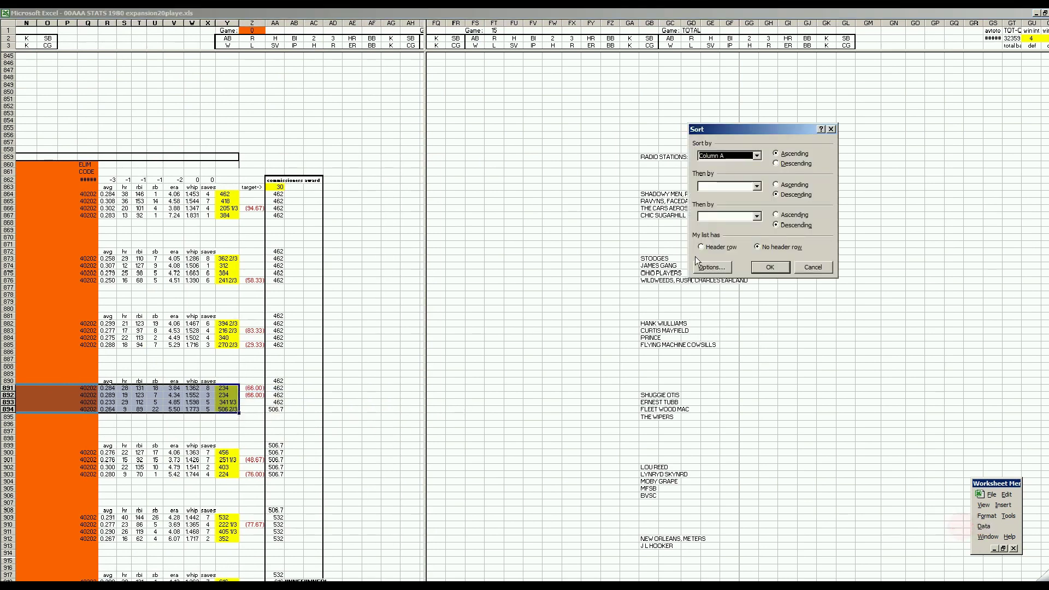
left_click(776, 164)
left_click(763, 267)
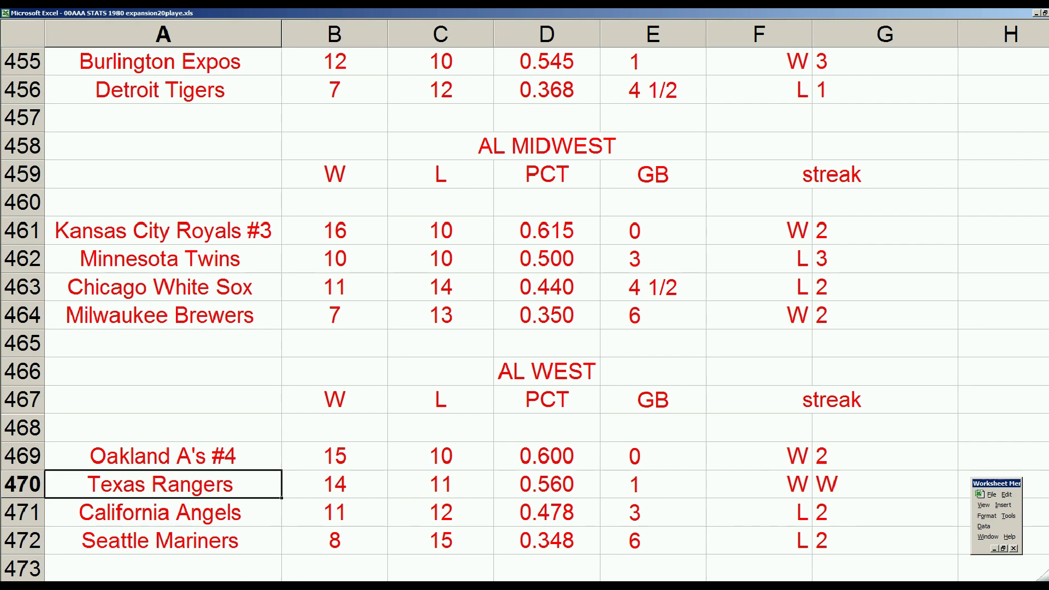
key("ctrl+F6")
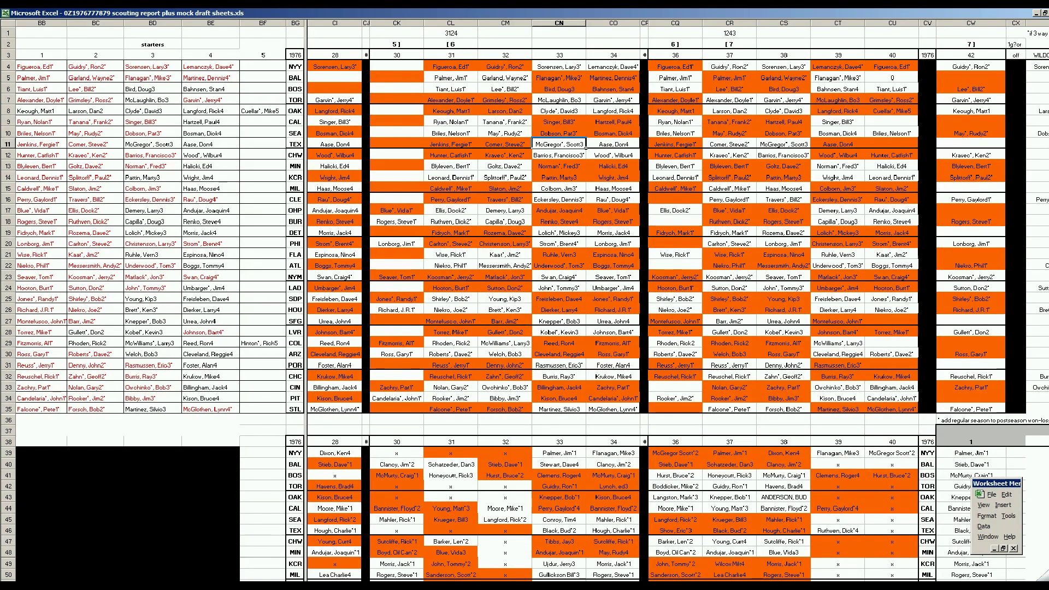
Glance at the series schedule sheet, go back to the scouting report, then switch workbooks.
key("ctrl+Page_Up")
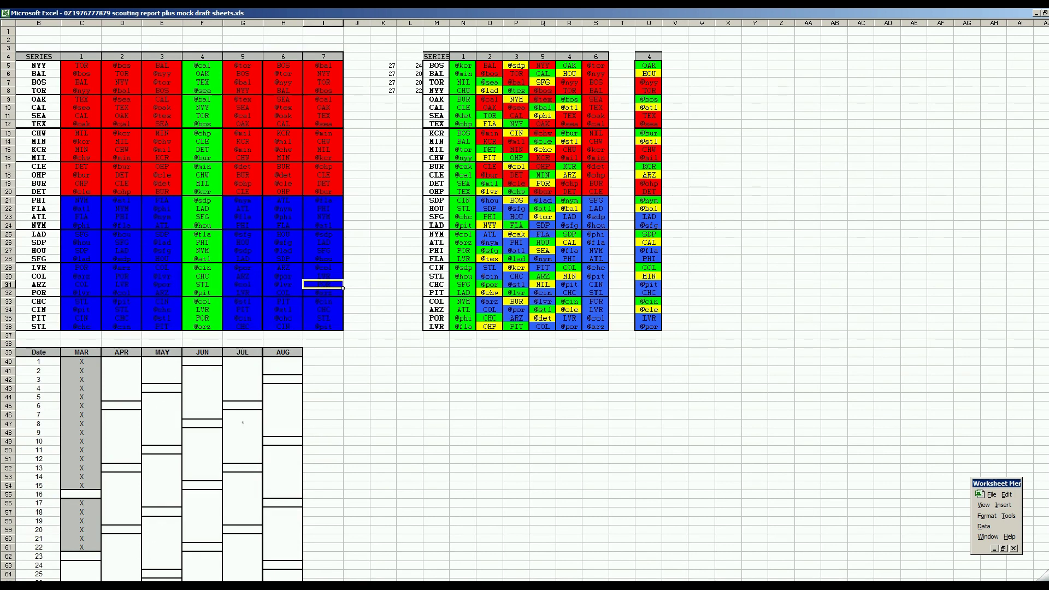
key("ctrl+Page_Down")
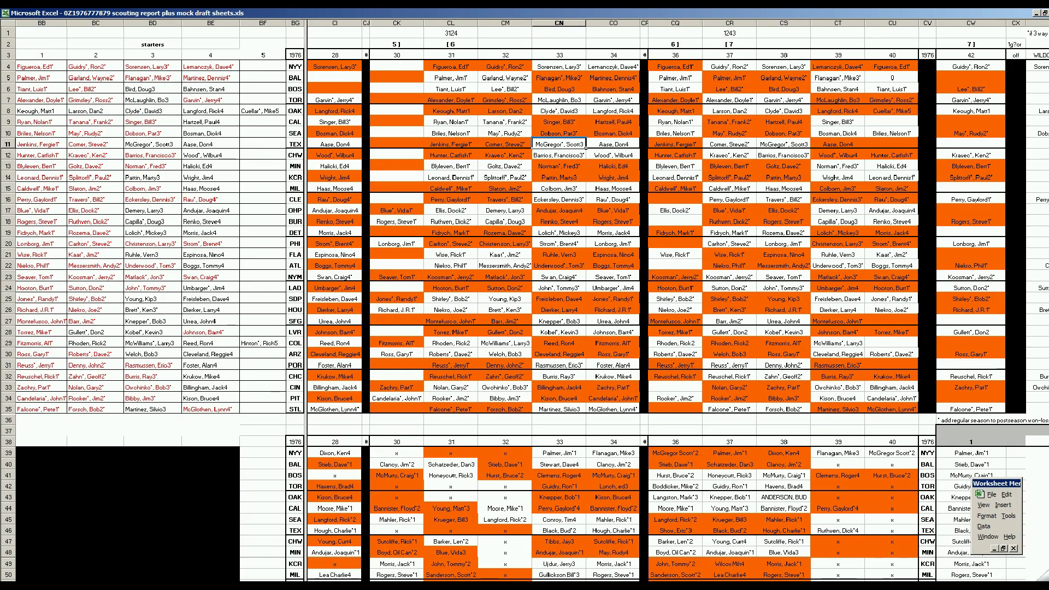
key("ctrl+F6")
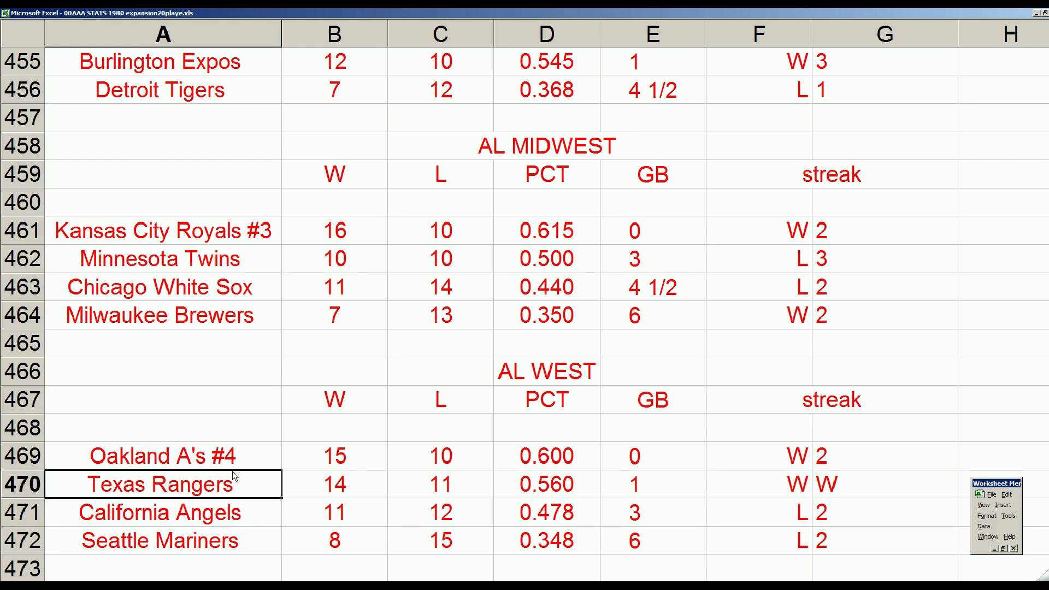
Check the AL West team standings and save the 00AAA STATS 1980 workbook.
left_click(234, 541)
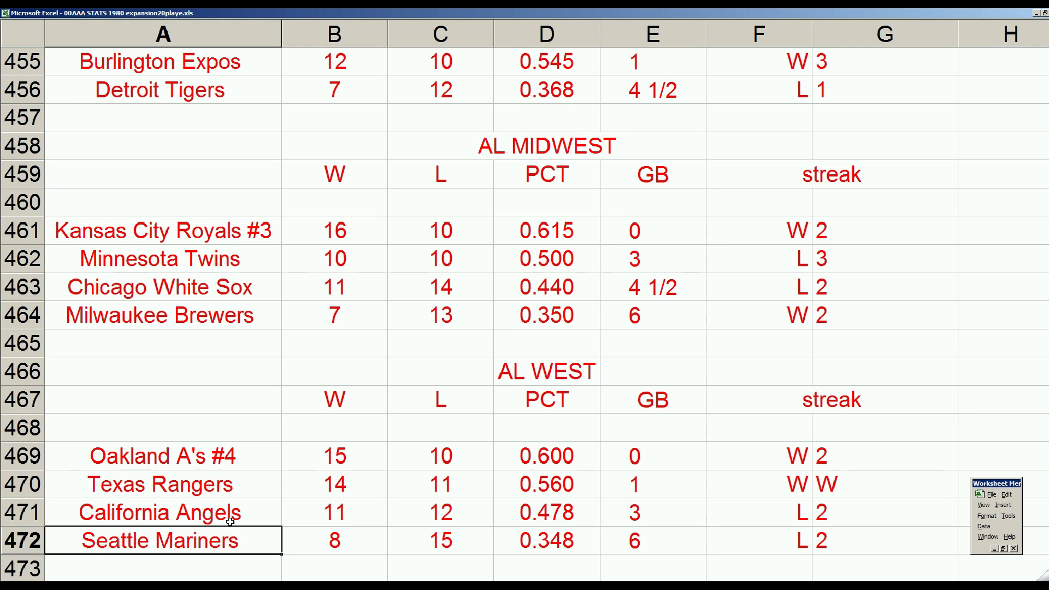
left_click(229, 516)
left_click(224, 453)
left_click(232, 504)
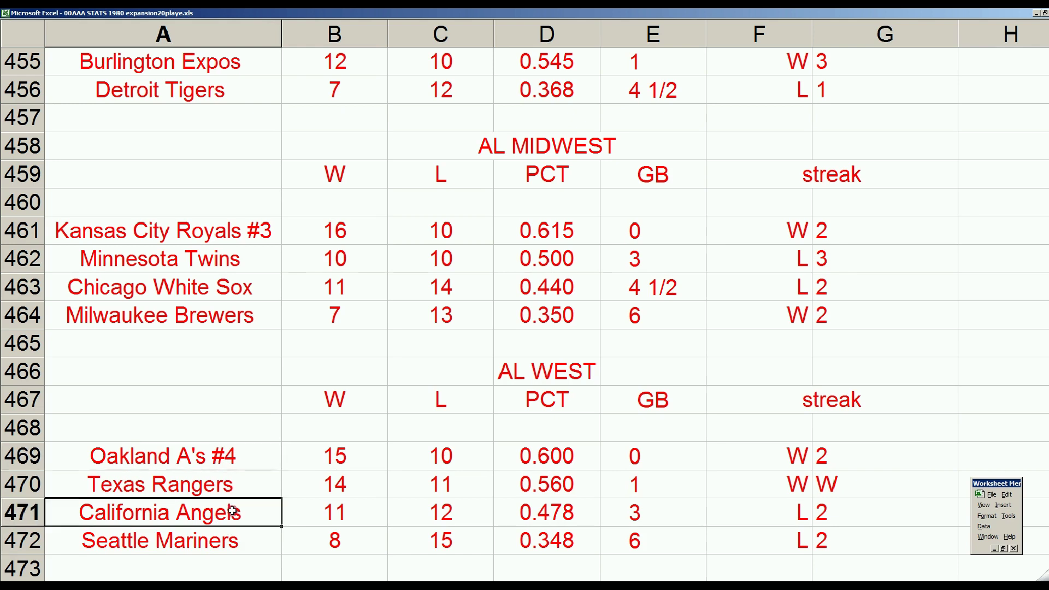
left_click(223, 483)
left_click(212, 540)
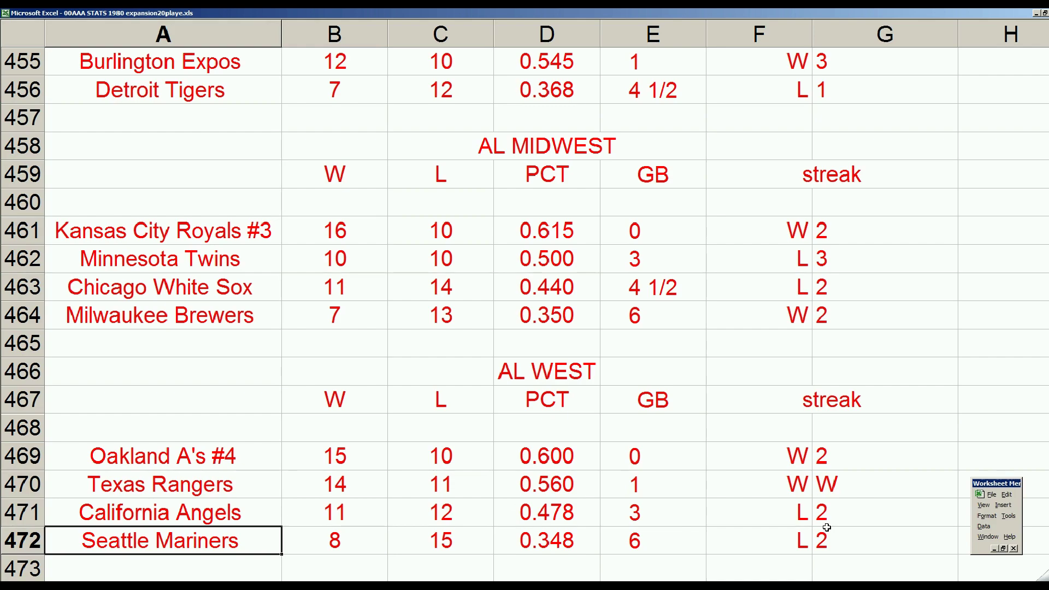
left_click(990, 495)
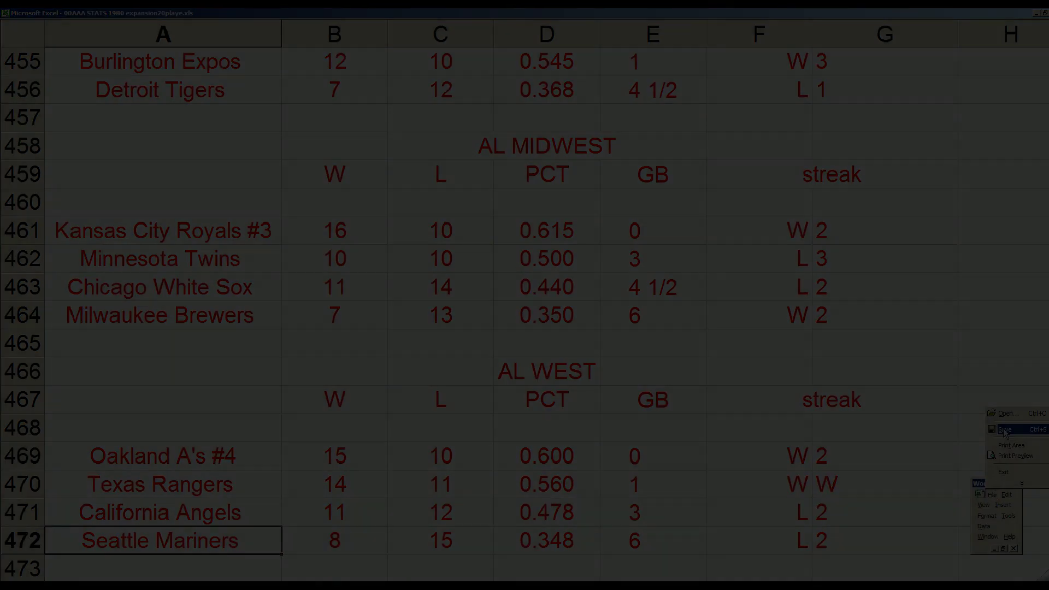